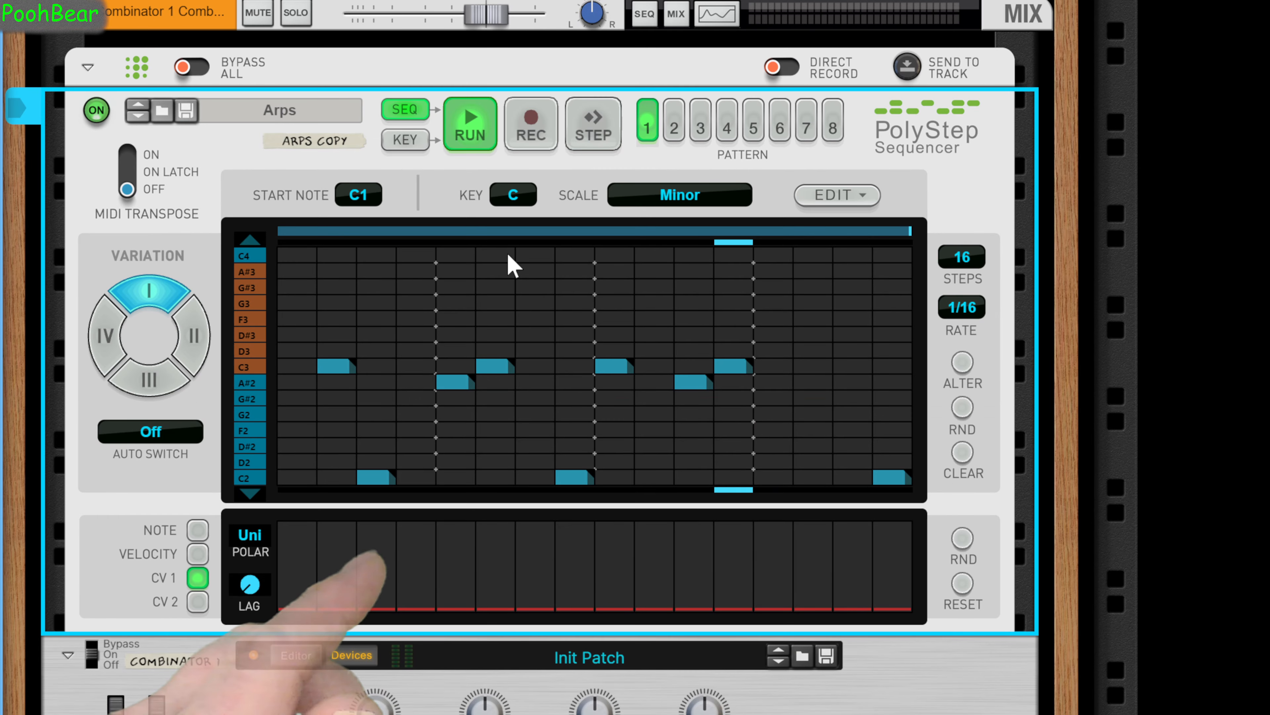
Reroute the CV cable from Select Prg 1's In Sel input to the CV1 source input of Combinator 1, showing the Combinator's editor section.
scroll(568, 450, "down", 4)
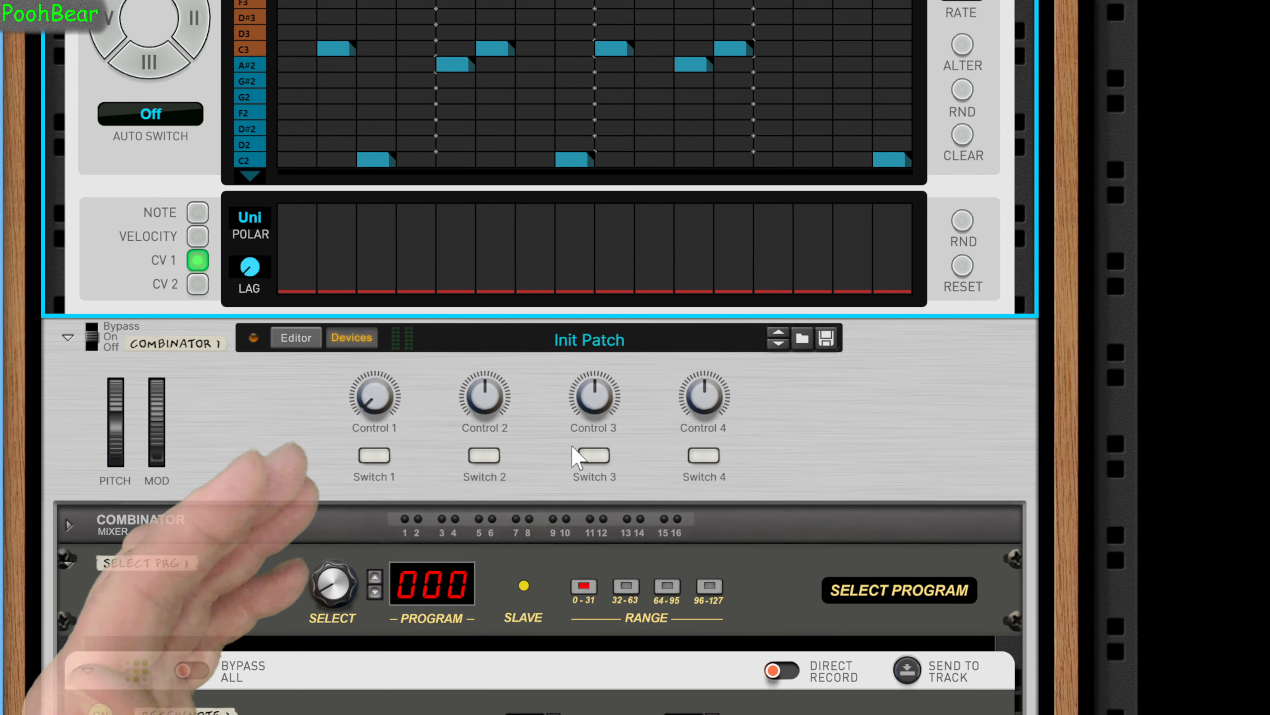
key("Tab")
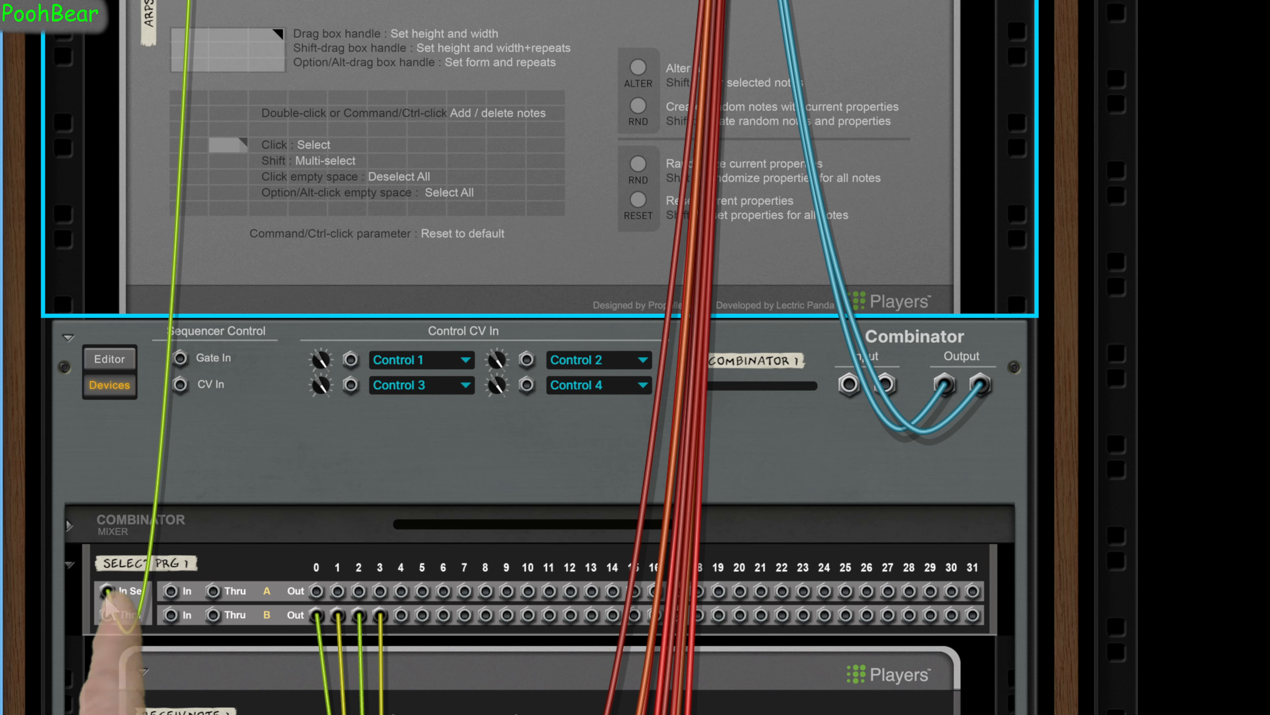
left_click_drag(106, 590, 350, 360)
left_click(118, 361)
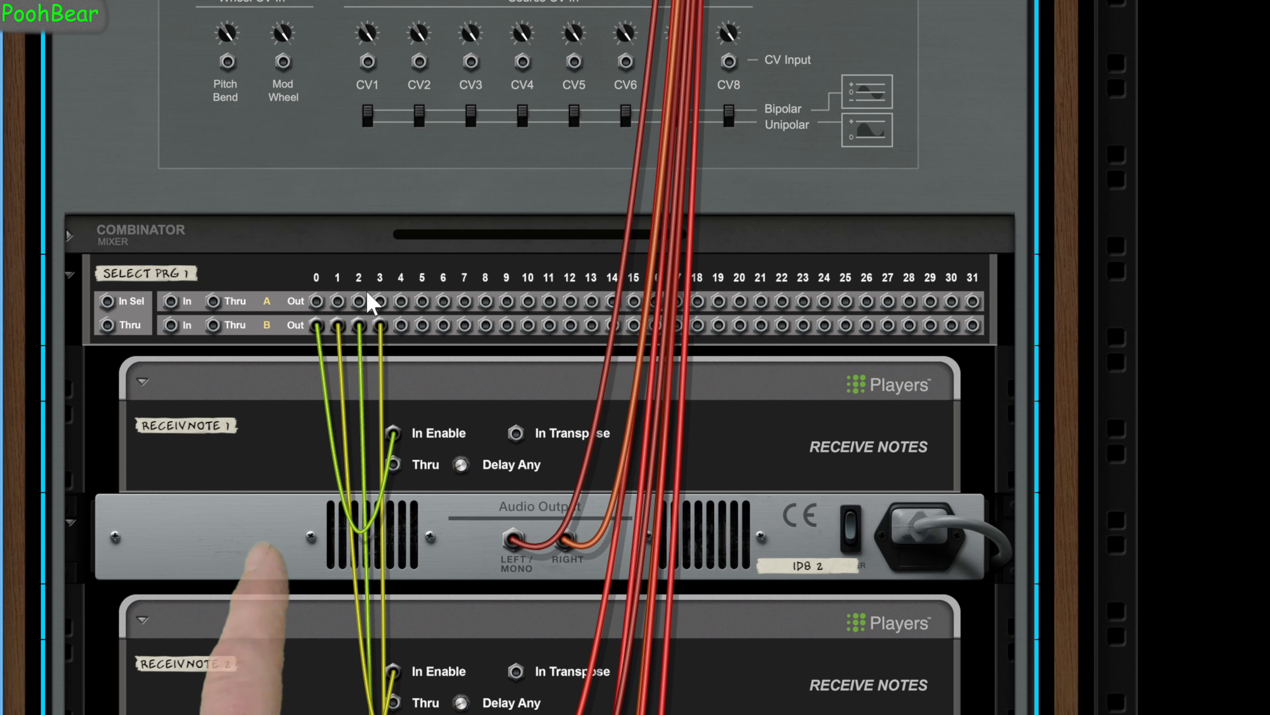
scroll(388, 219, "up", 10)
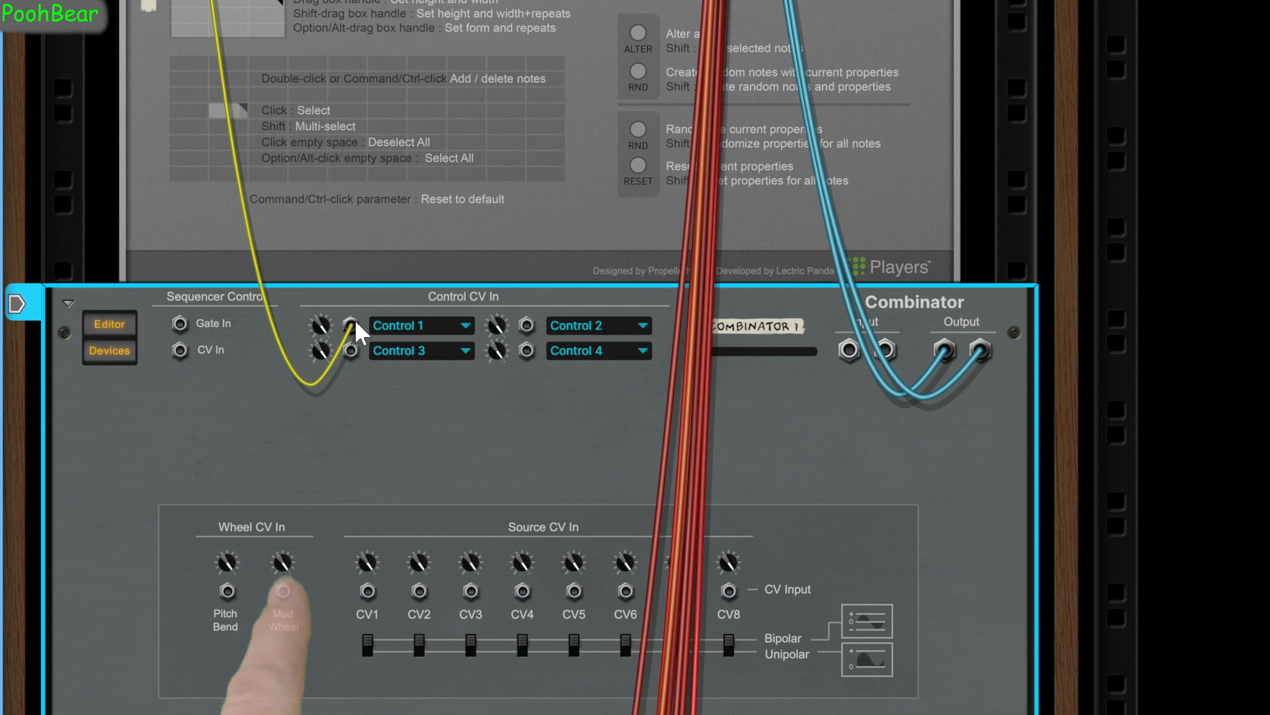
left_click_drag(350, 326, 368, 592)
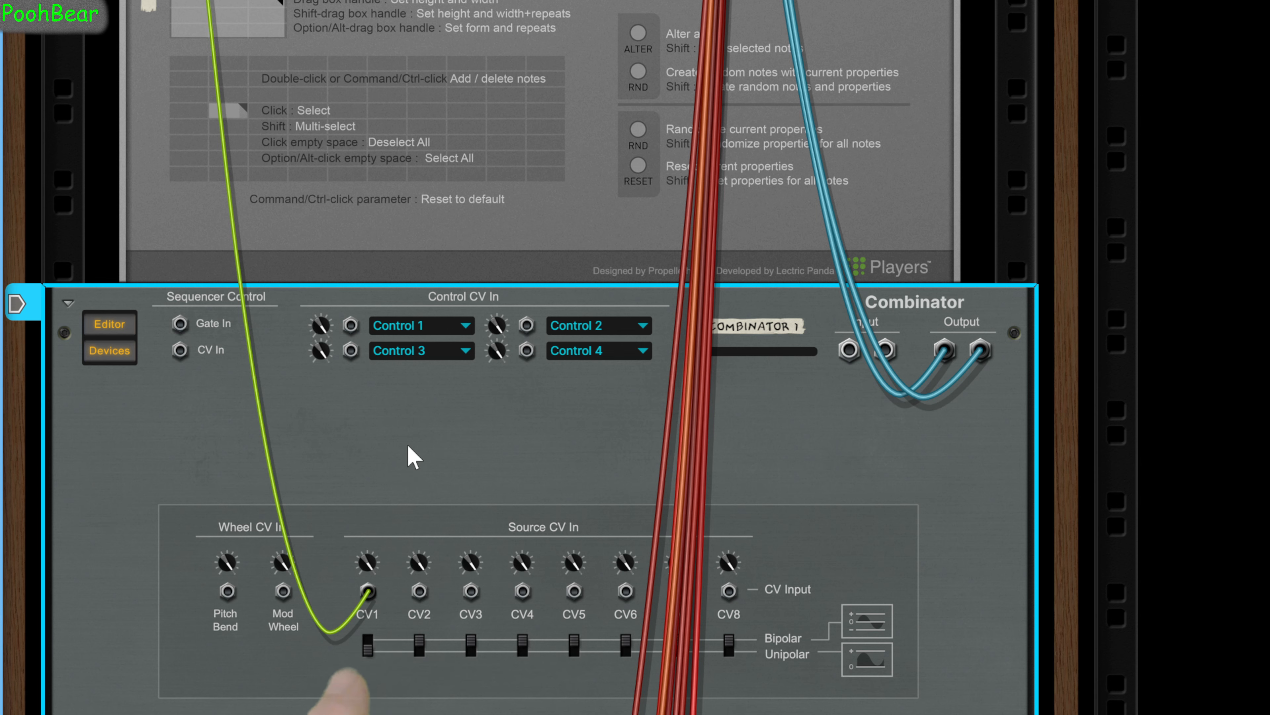
Map Combinator 1's CV In 1 to Select Program on Select Prg 1 with a maximum of 7, and hide the editor.
key("Tab")
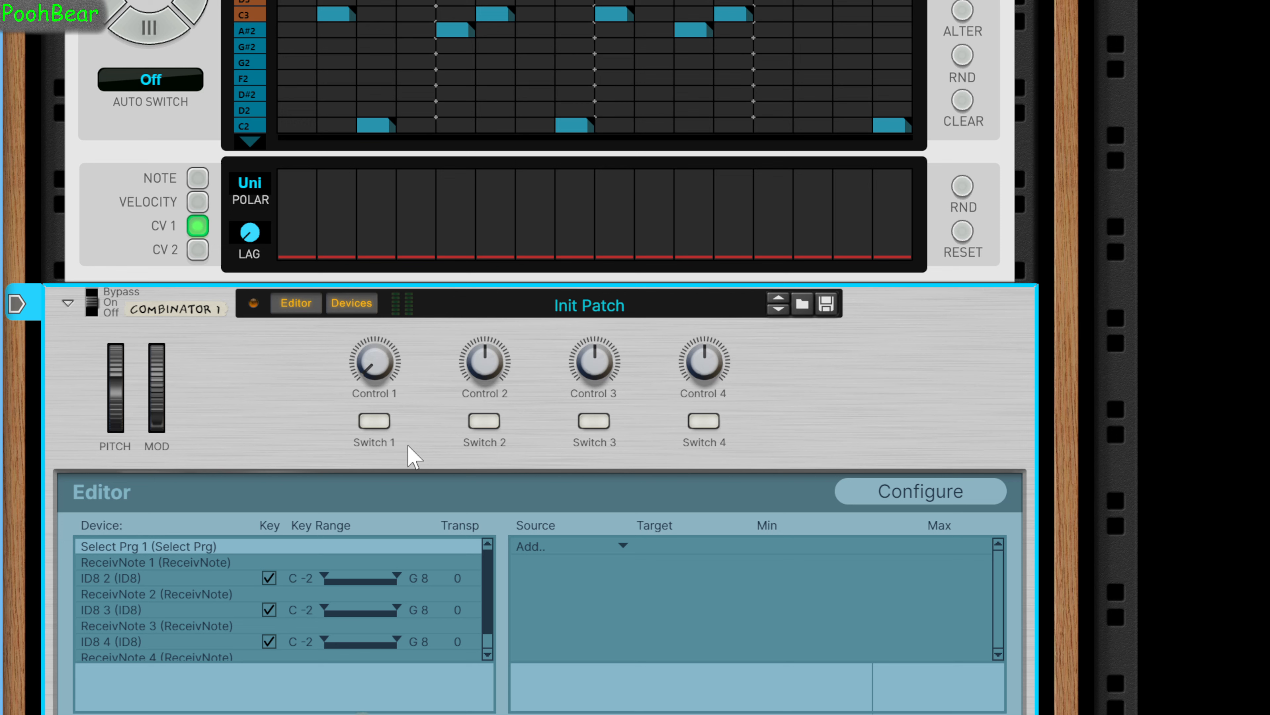
left_click(624, 546)
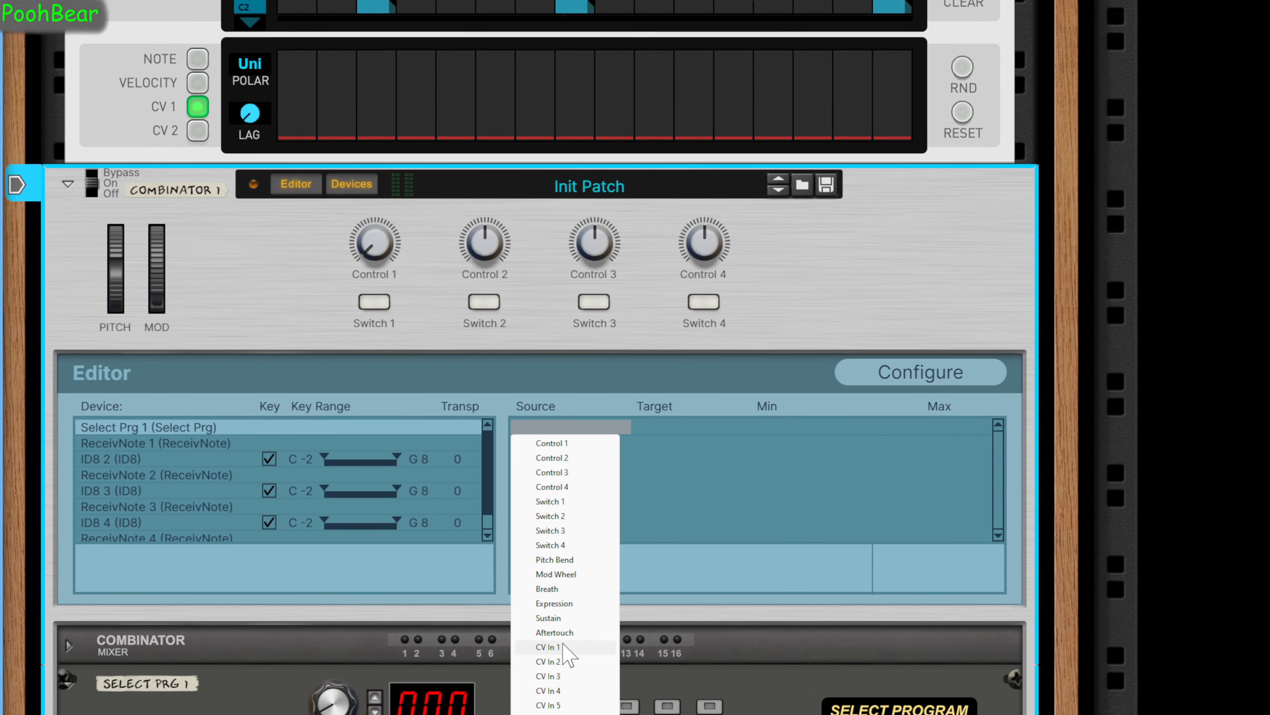
left_click(565, 647)
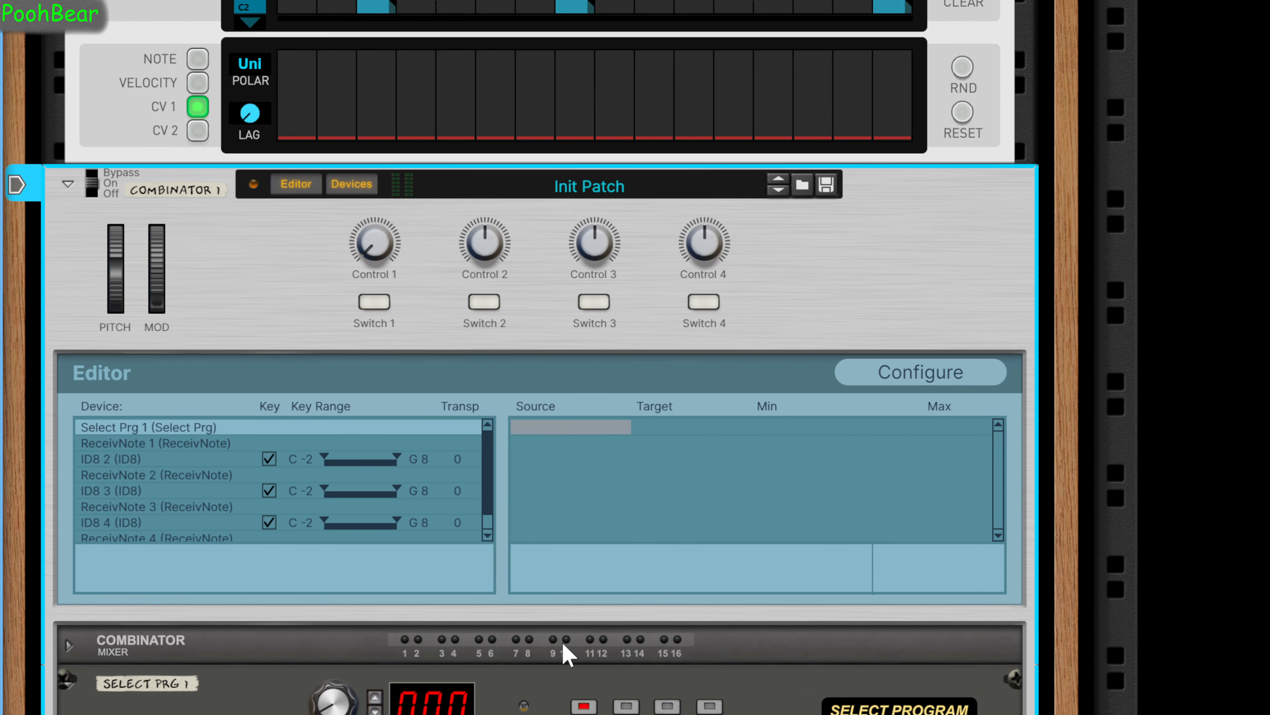
left_click(743, 426)
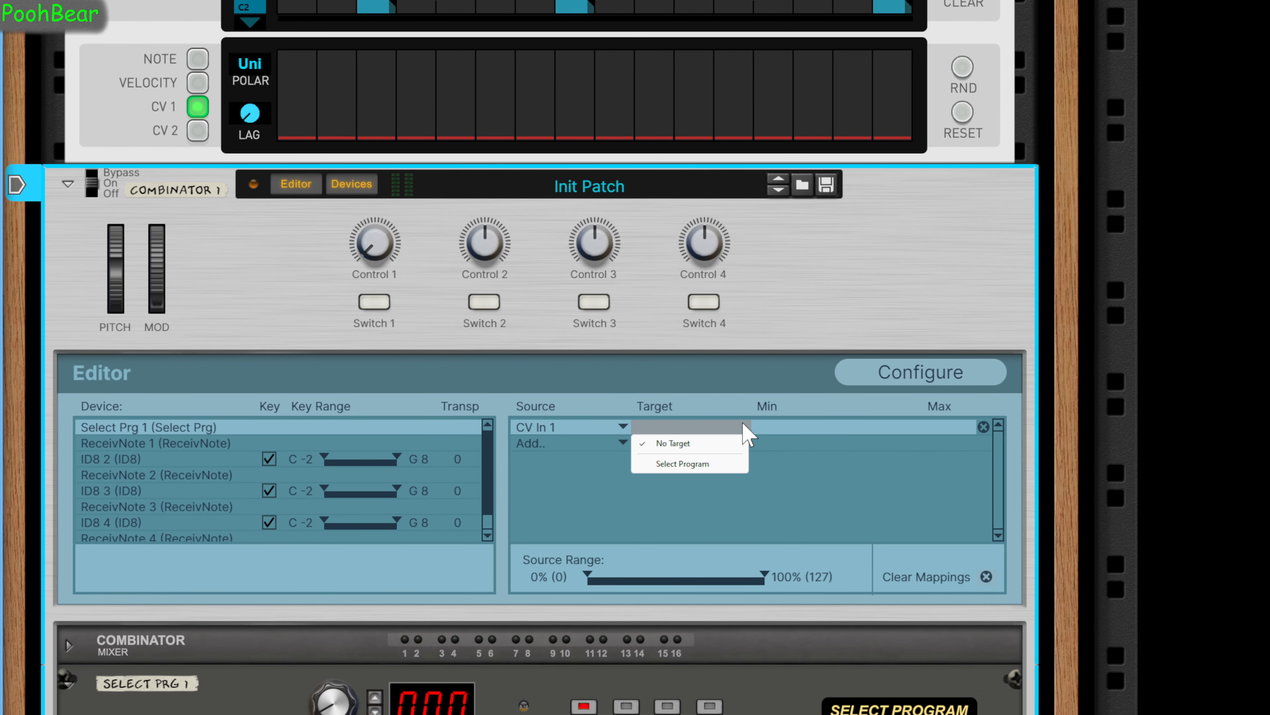
left_click(685, 464)
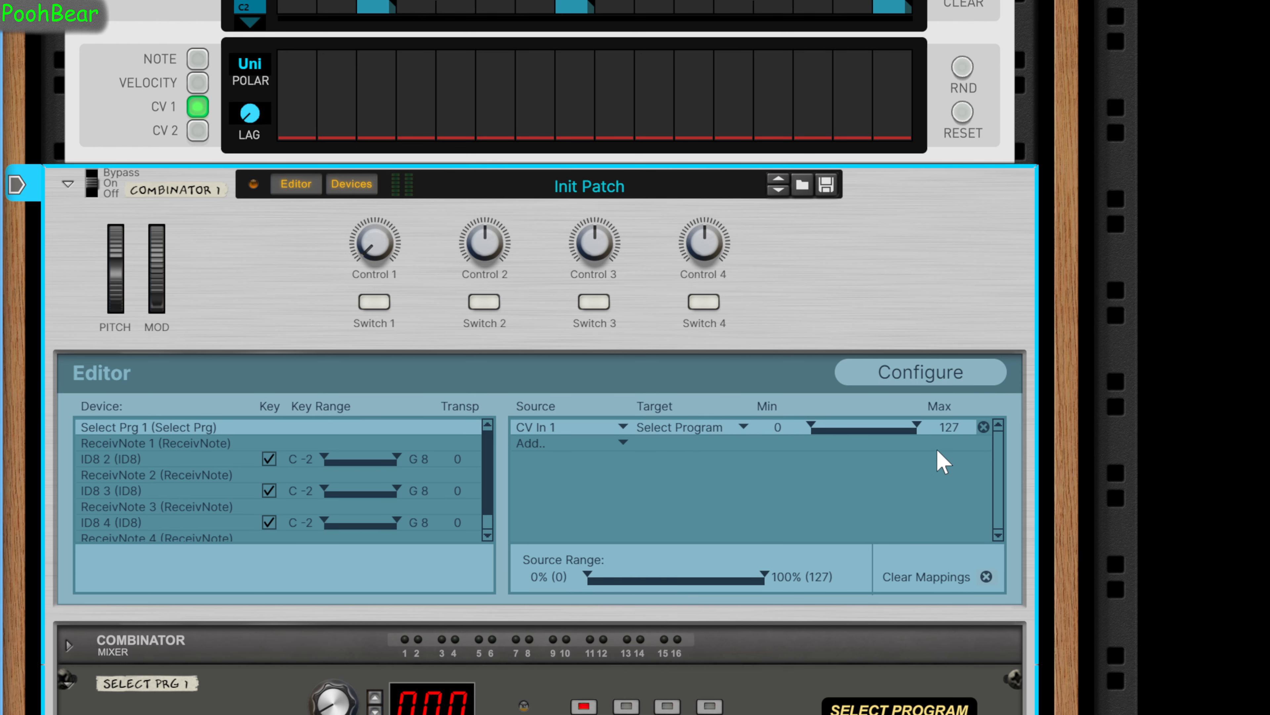
left_click_drag(951, 428, 853, 439)
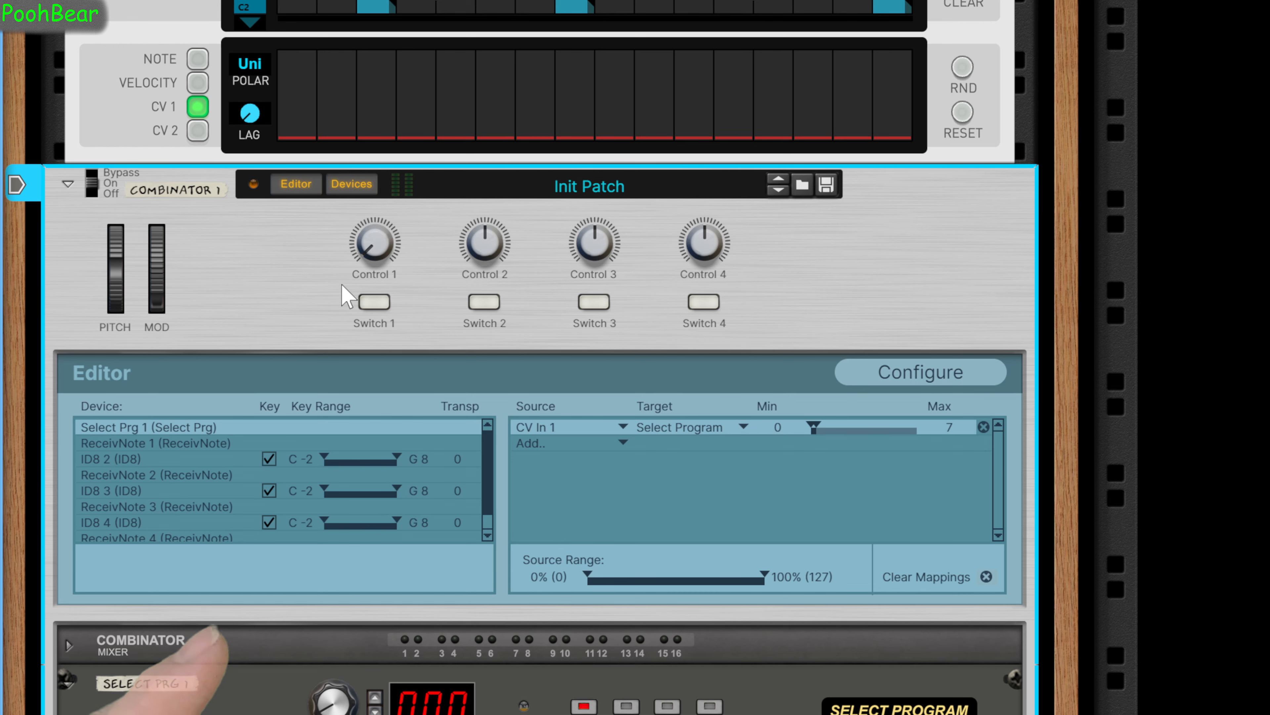
left_click(297, 188)
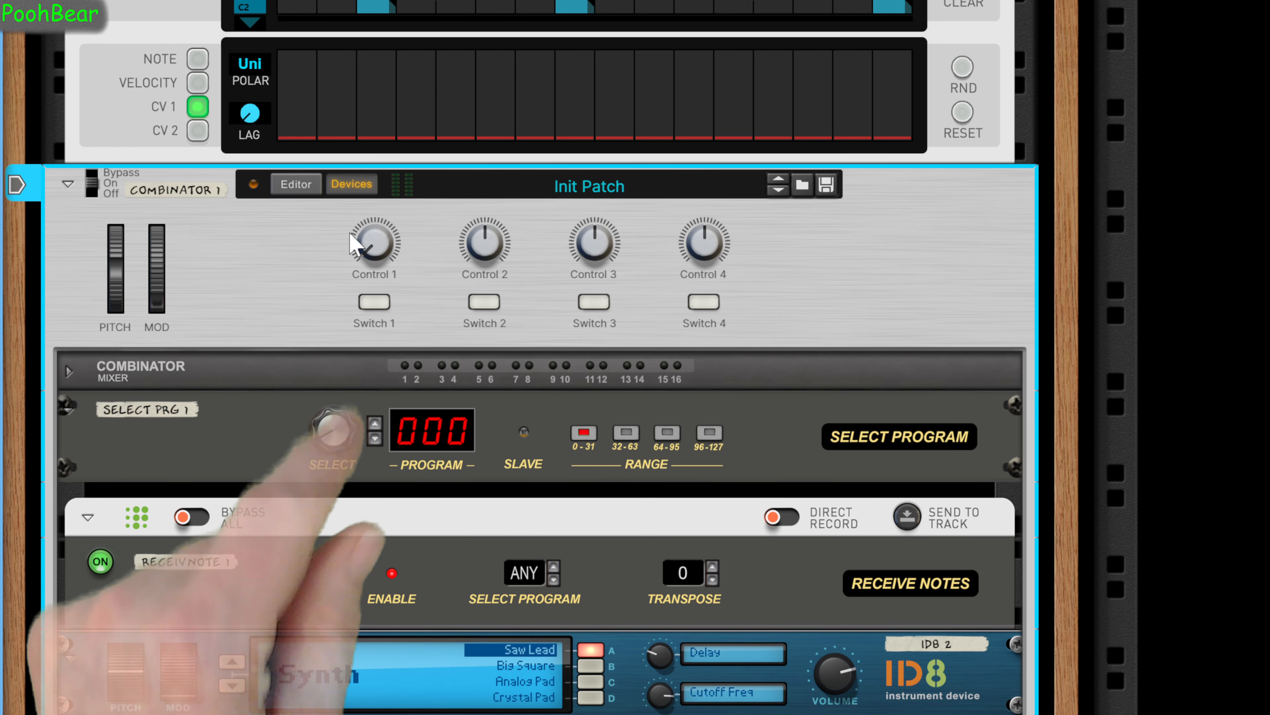
Start the PolyStep Sequencer running above Combinator 1 and check the program shown on Select Prg 1.
scroll(355, 245, "up", 2)
scroll(360, 220, "up", 5)
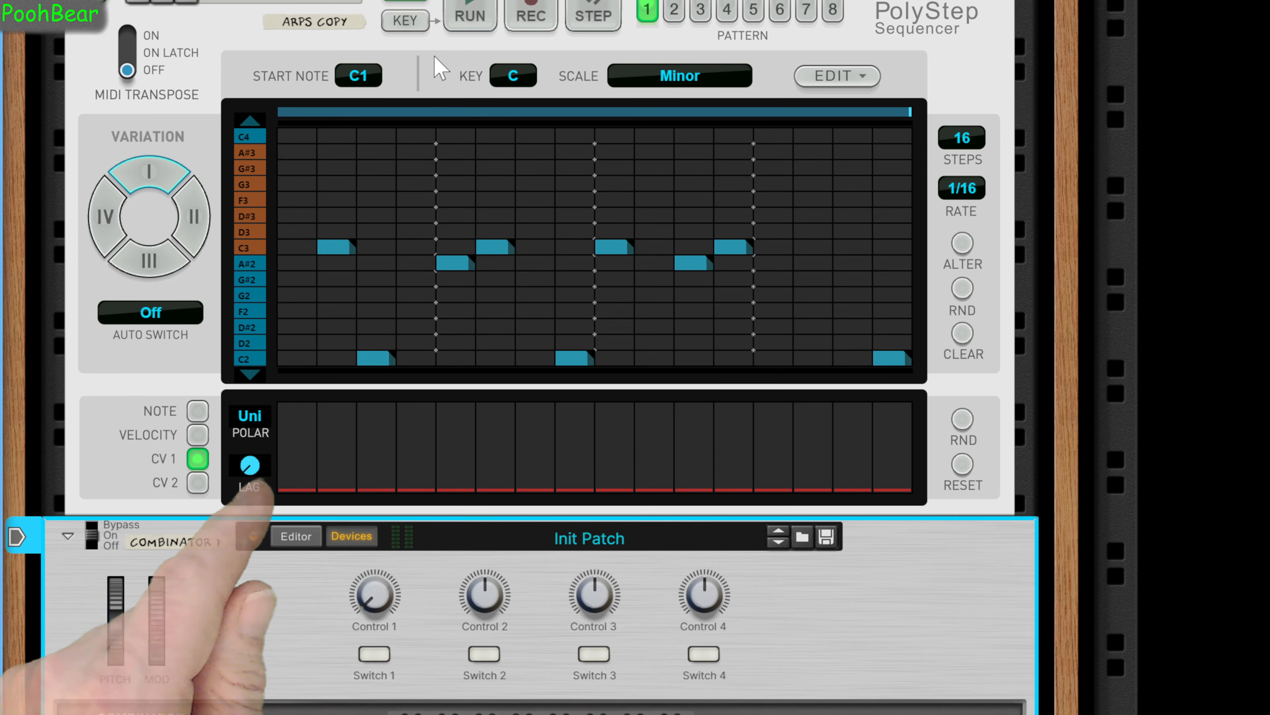
left_click(463, 23)
scroll(417, 364, "down", 2)
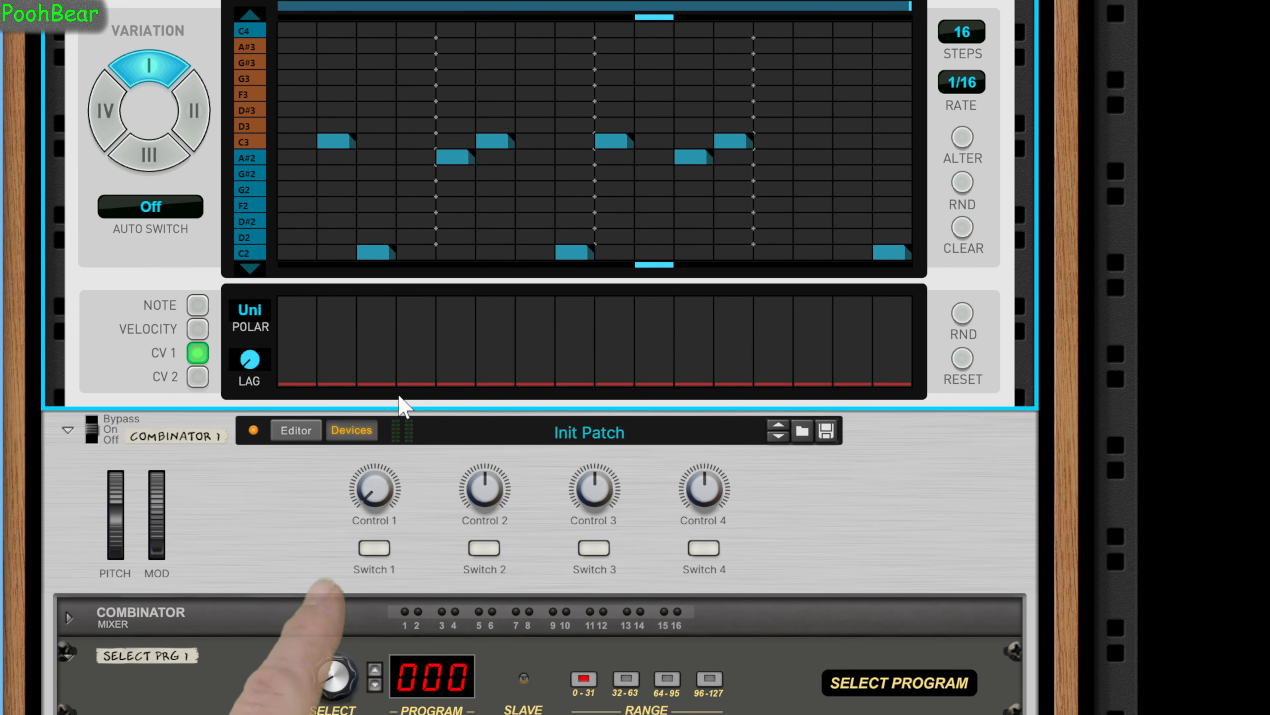
For pattern 2 of the PolyStep Sequencer, raise CV 1 evenly across all 16 steps to select program 001.
scroll(400, 405, "up", 2)
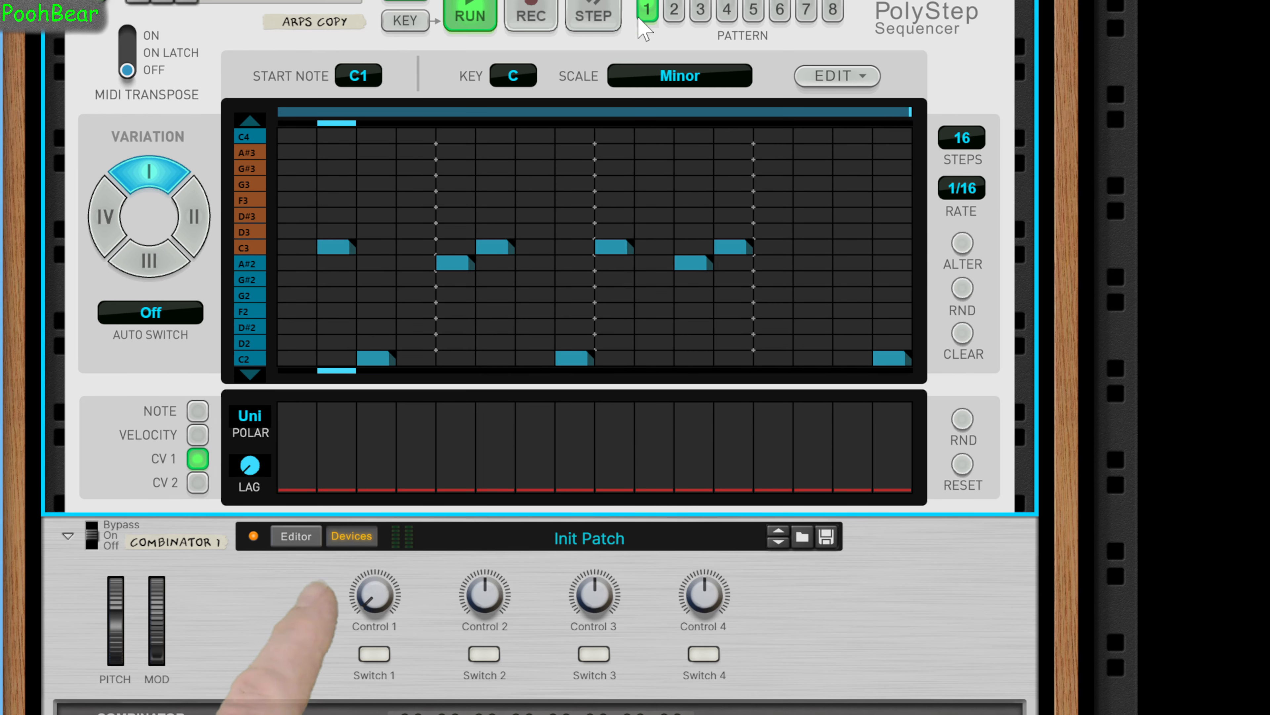
left_click(676, 11)
scroll(405, 467, "down", 2)
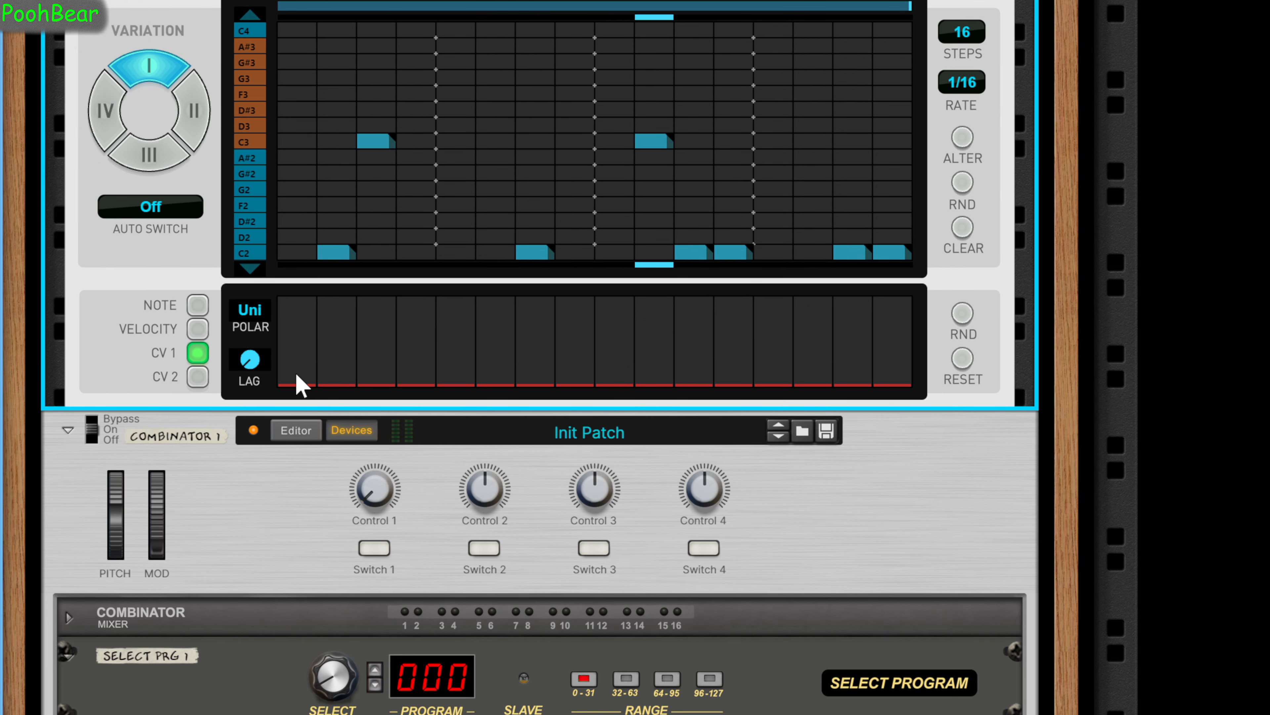
left_click_drag(828, 380, 906, 390)
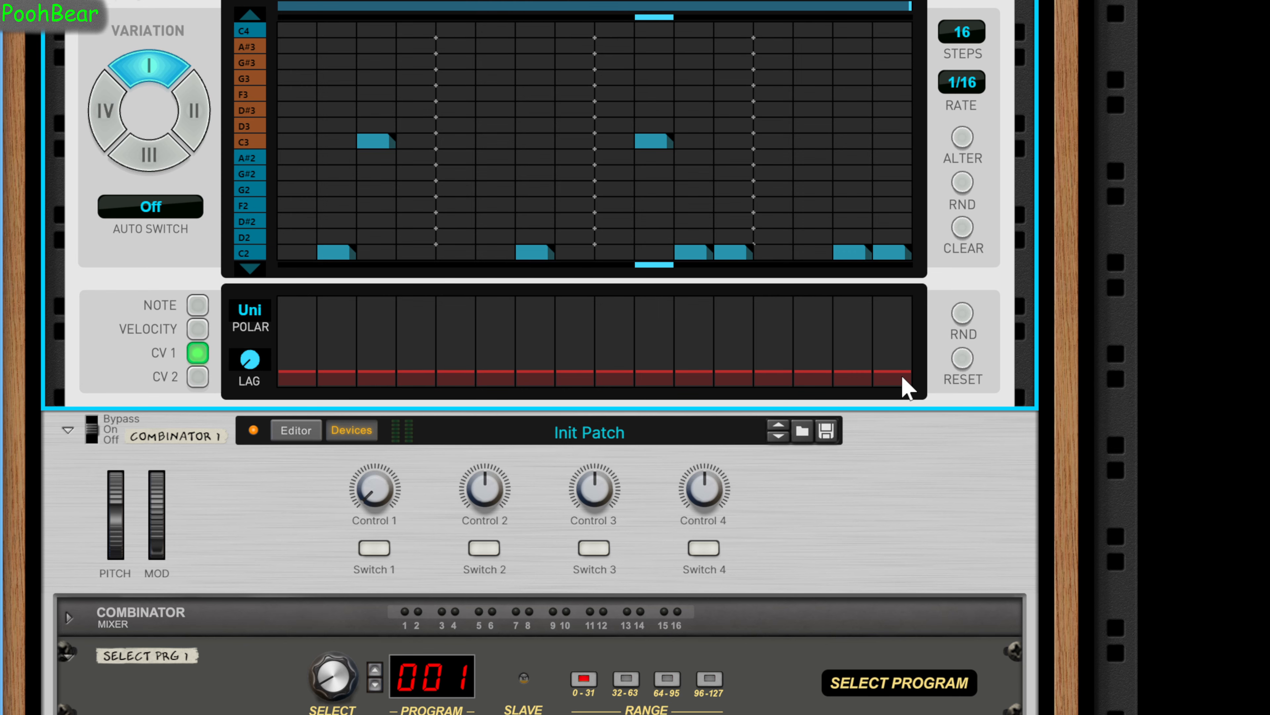
For pattern 3 of the PolyStep Sequencer, set CV 1 evenly across all 16 steps to select program 002.
scroll(663, 129, "up", 2)
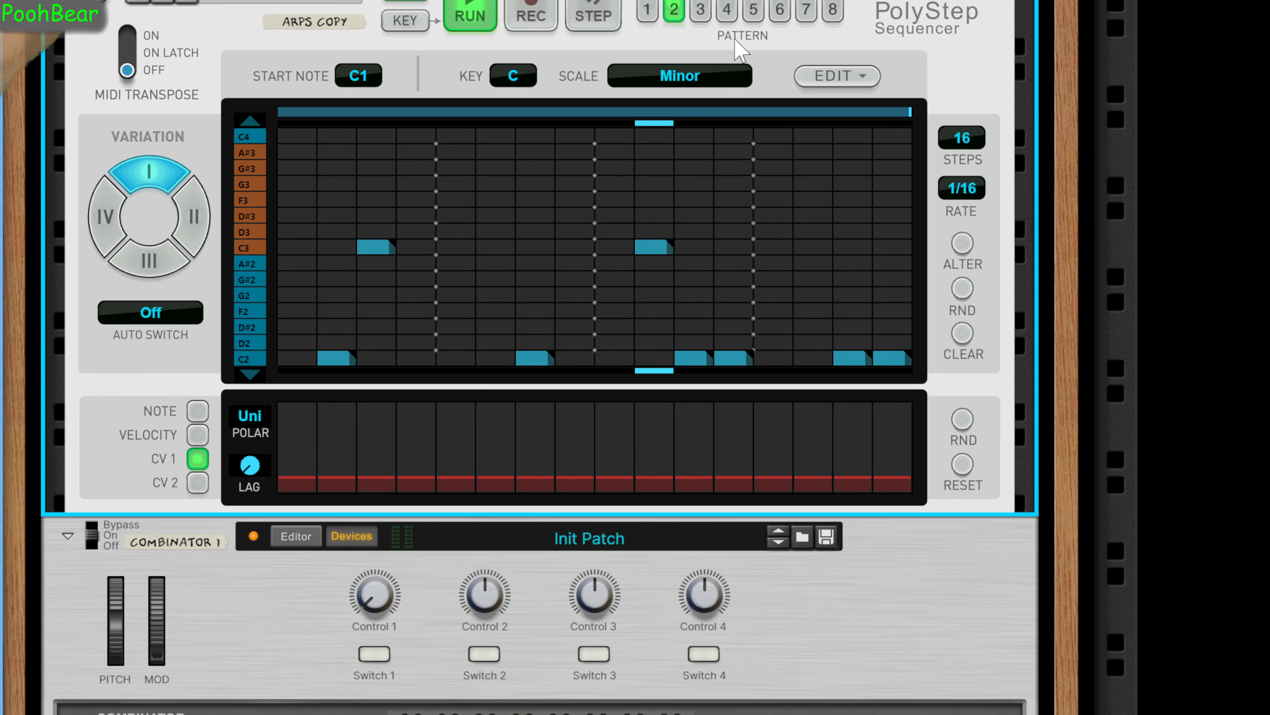
left_click(700, 11)
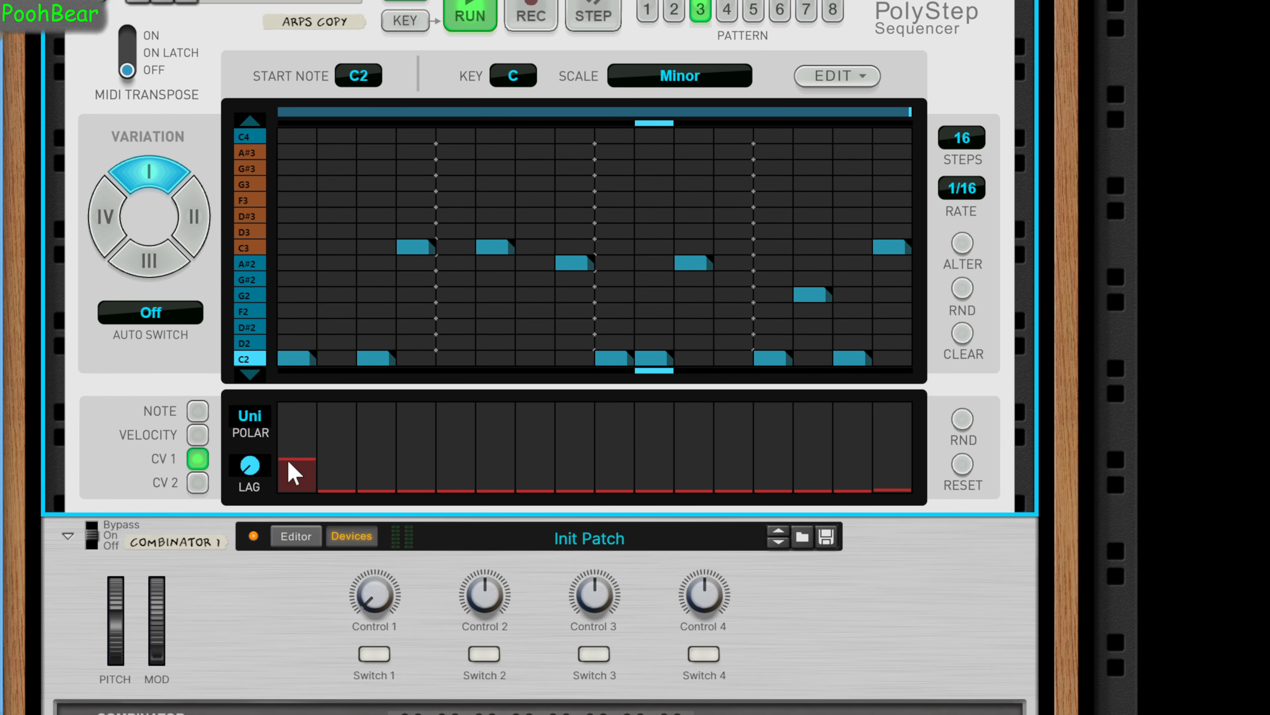
left_click_drag(784, 469, 895, 471)
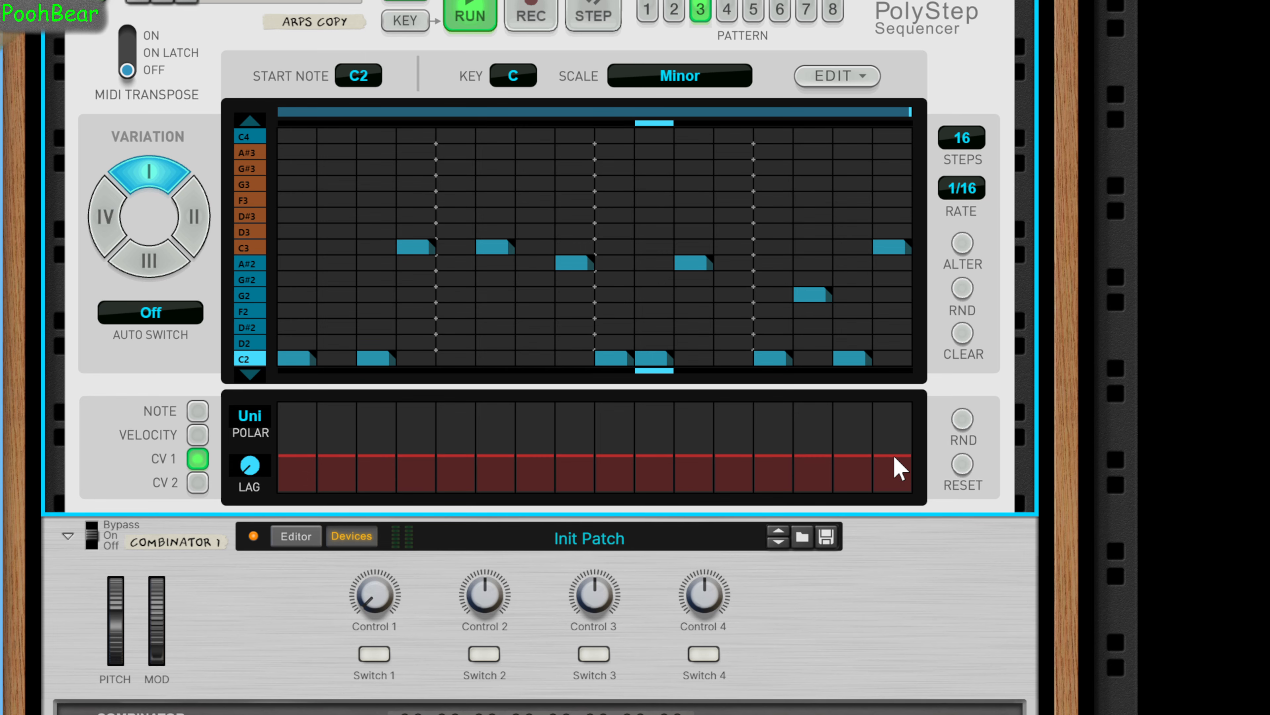
scroll(650, 517, "down", 2)
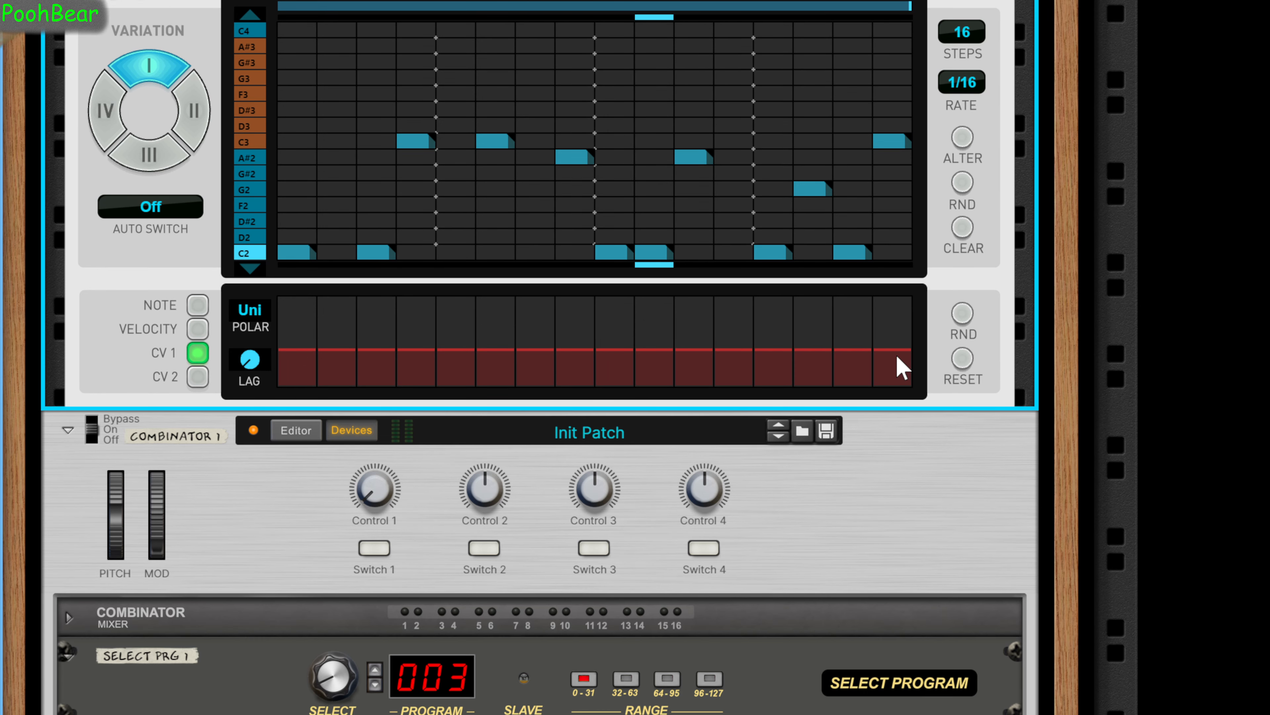
scroll(907, 356, "up", 2)
scroll(910, 355, "down", 2)
left_click_drag(311, 376, 307, 369)
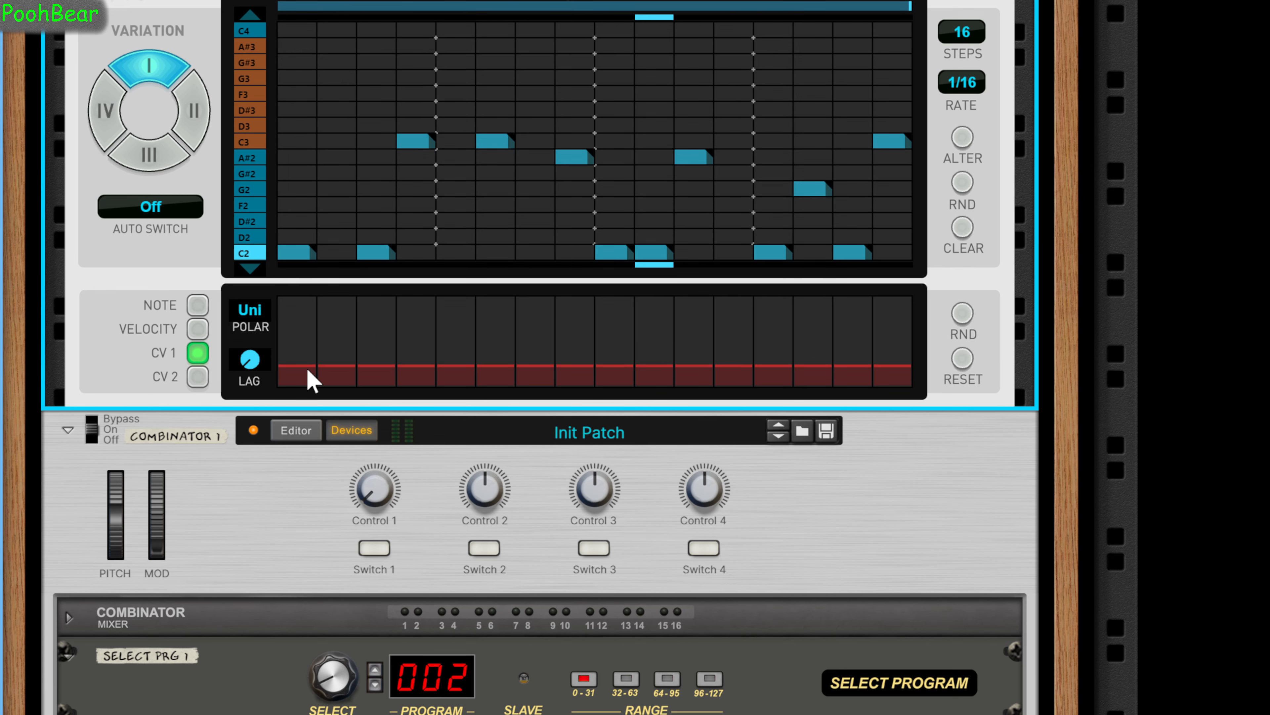
For pattern 4 of the PolyStep Sequencer, raise CV 1 evenly across all 16 steps to slightly under half height.
scroll(600, 358, "up", 2)
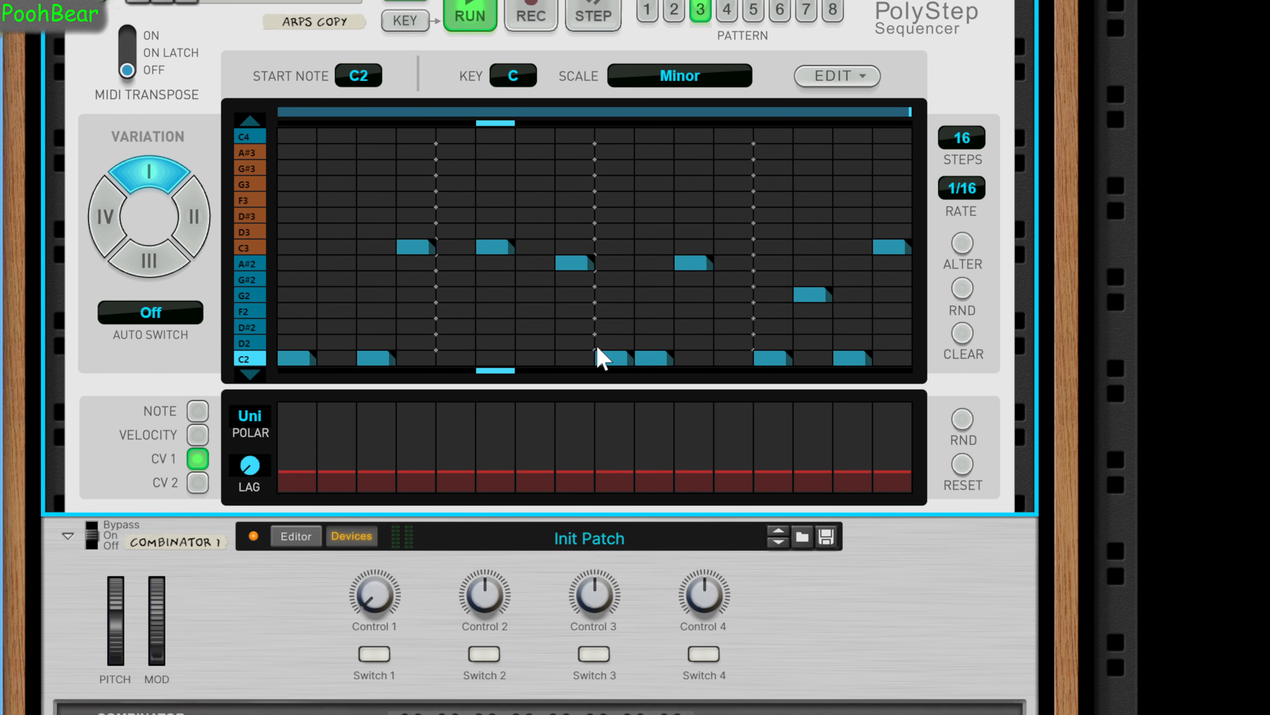
left_click(726, 11)
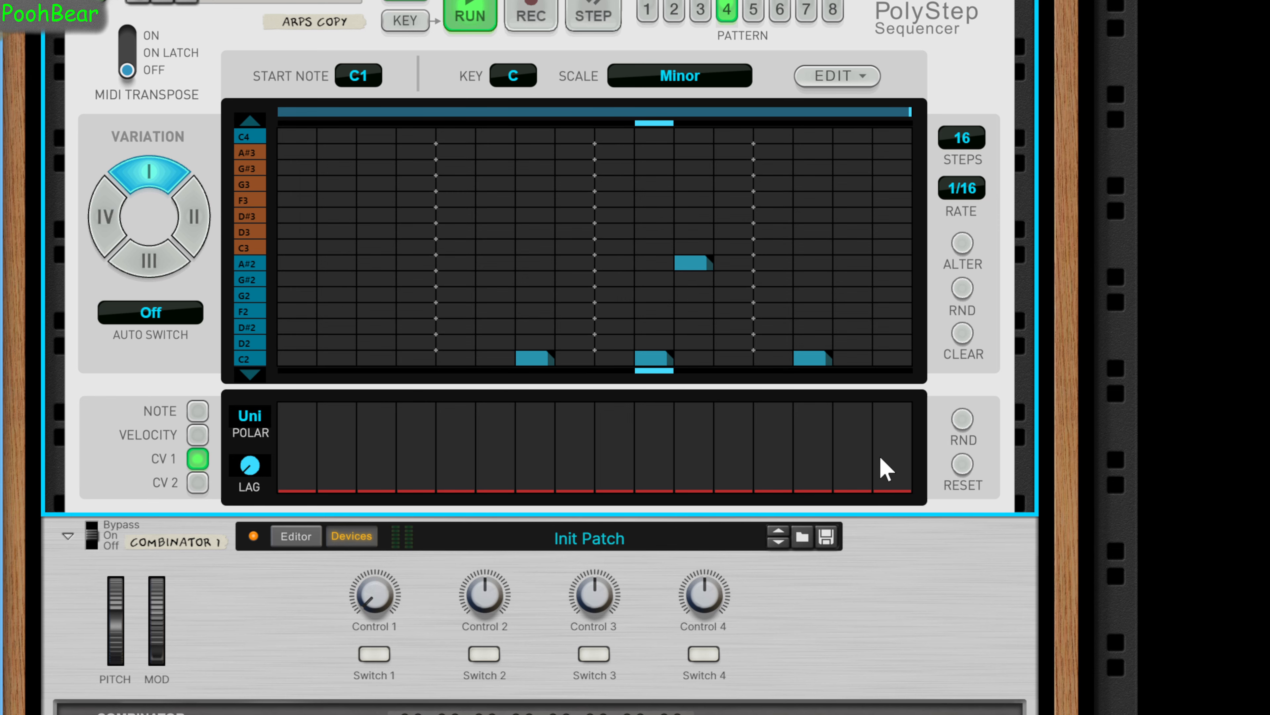
left_click_drag(882, 467, 289, 481)
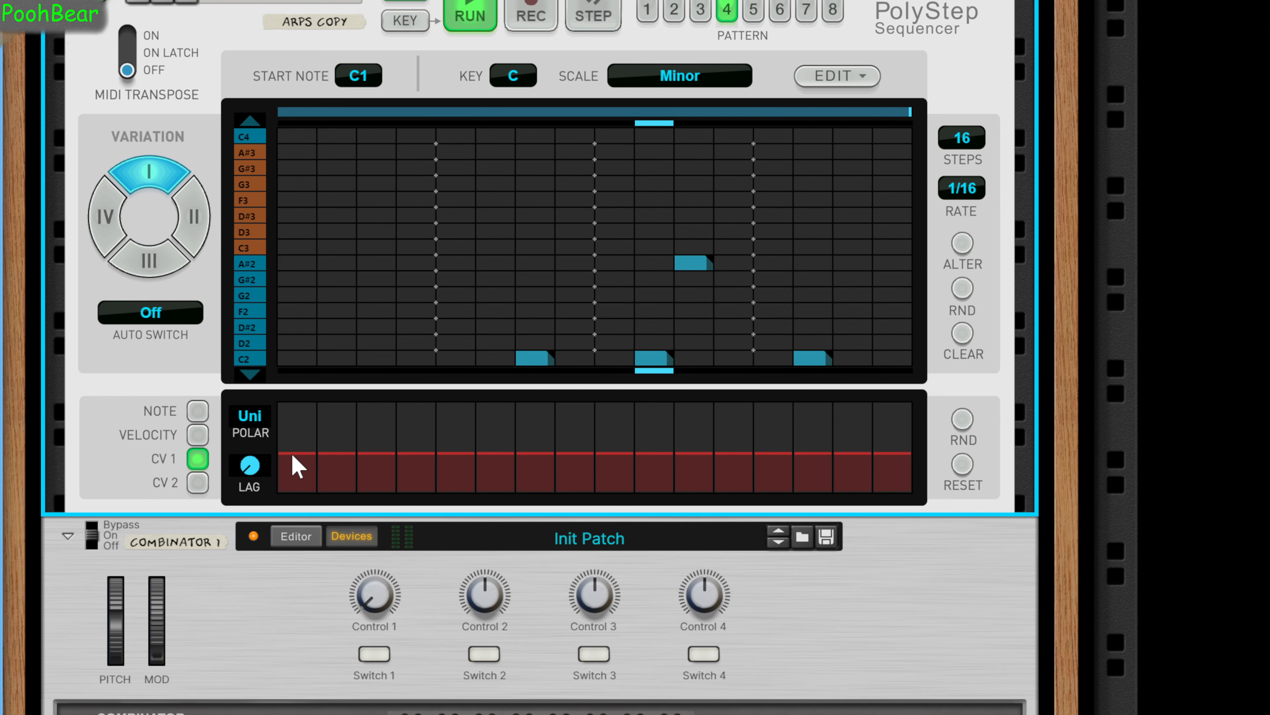
scroll(298, 467, "down", 6)
scroll(421, 578, "up", 2)
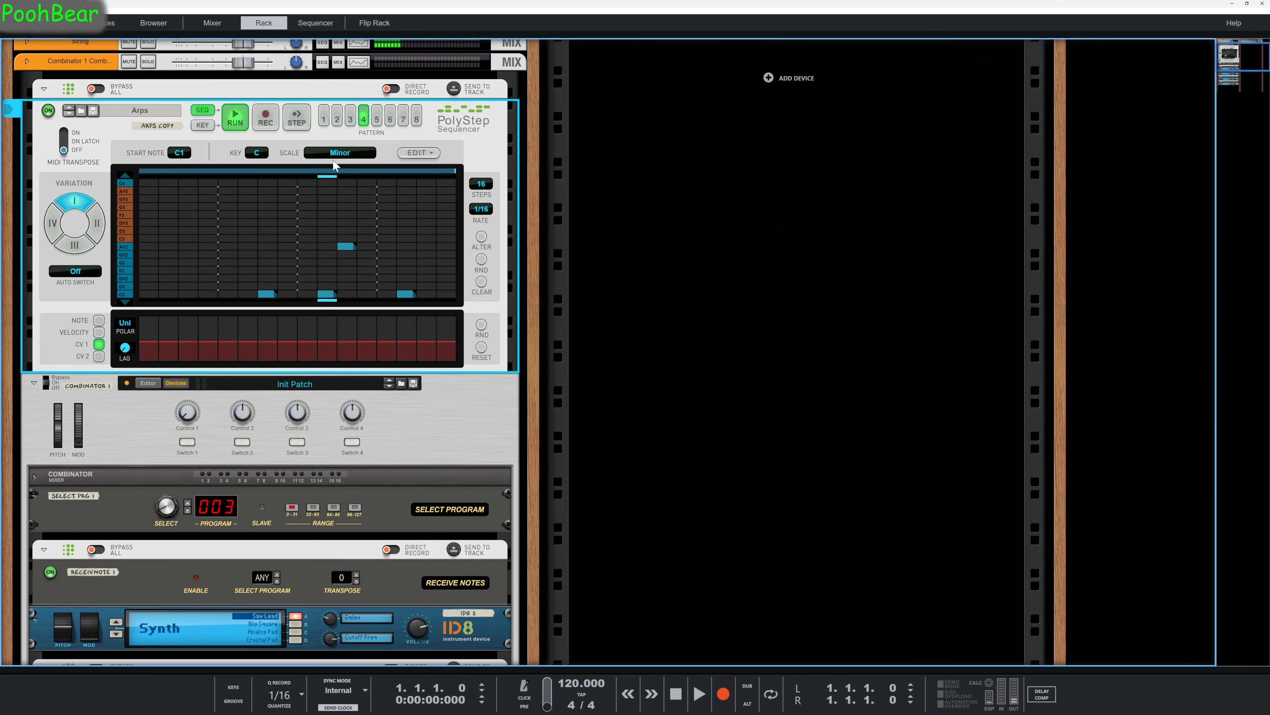
Run through patterns 2 to 8 on the PolyStep Sequencer to check which program each one selects on Select Prg 1.
left_click(337, 122)
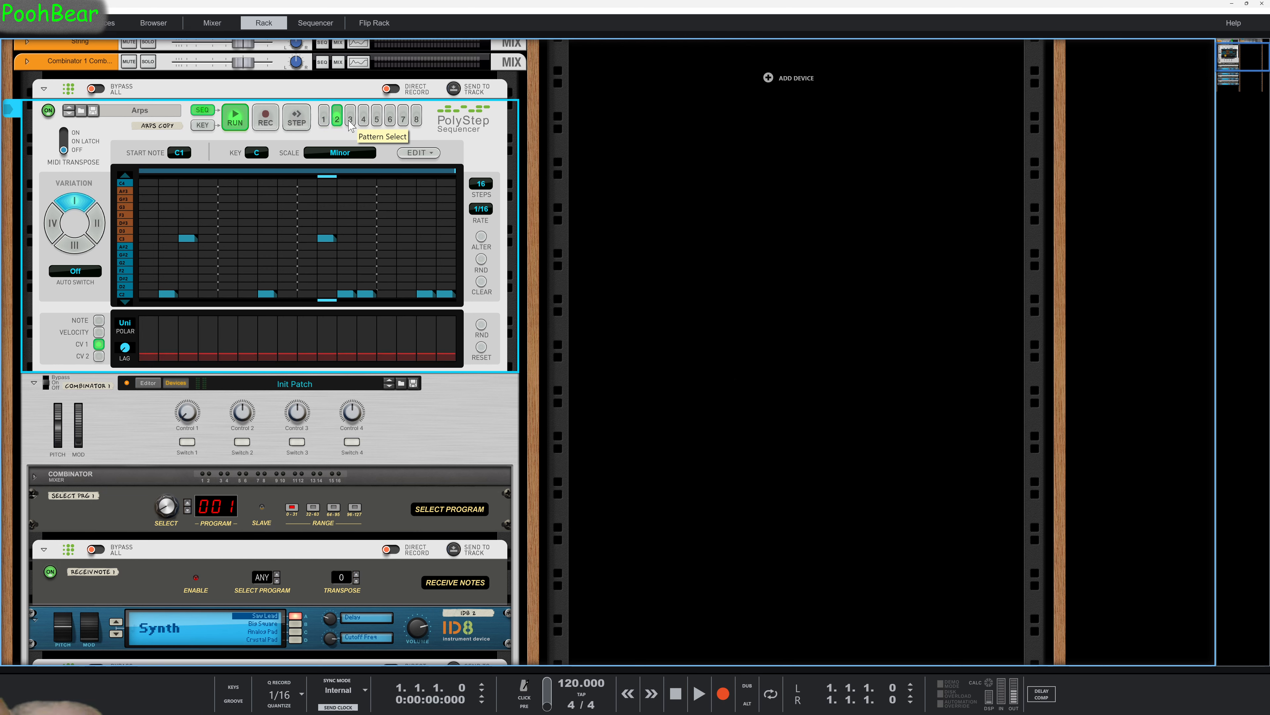
left_click(350, 122)
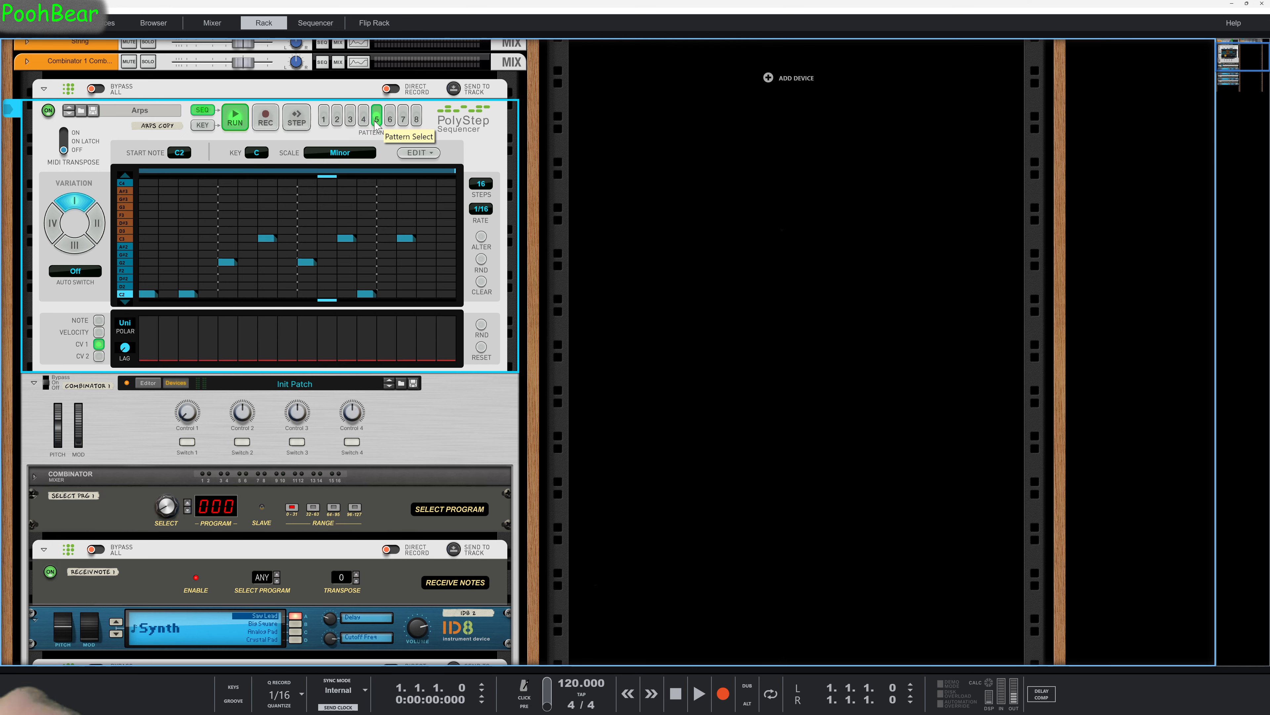
left_click(390, 121)
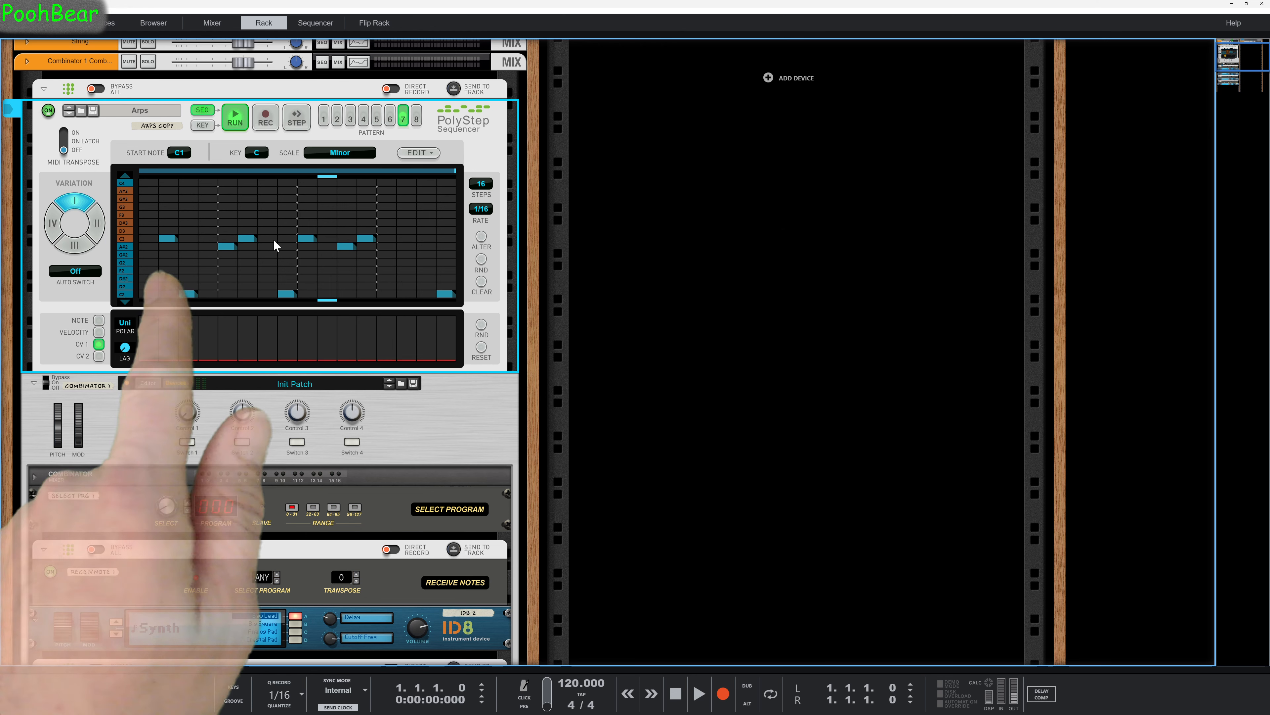
left_click(417, 118)
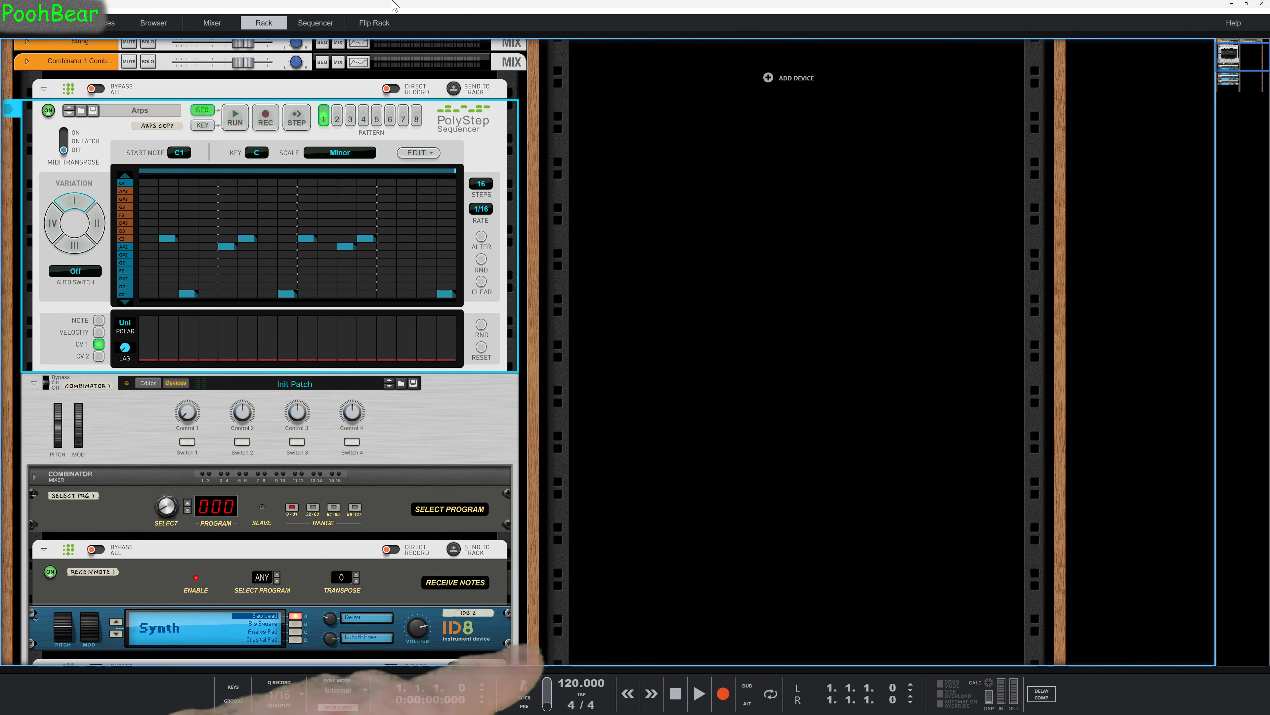
Unfold the "Pattern changes on Players respire HAMU" Combinator and examine its PolyStep, Sequences and ModPanel 8 devices.
scroll(722, 158, "up", 3)
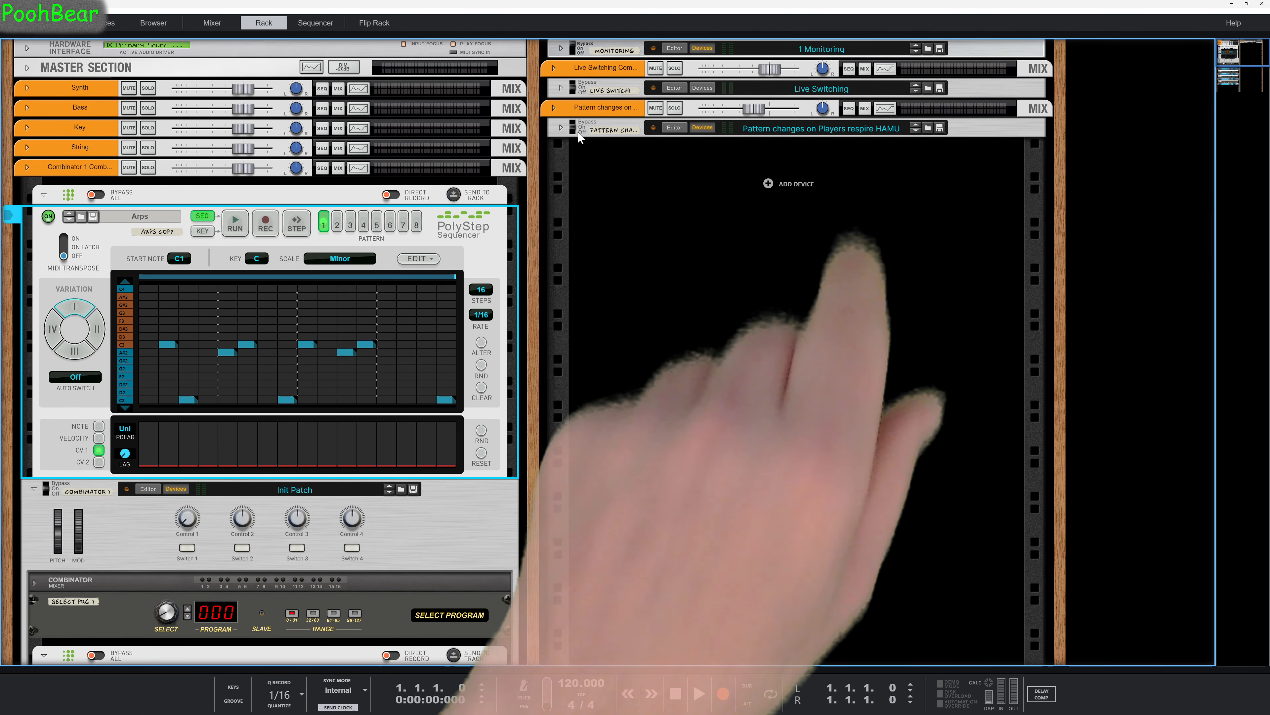
left_click(560, 128)
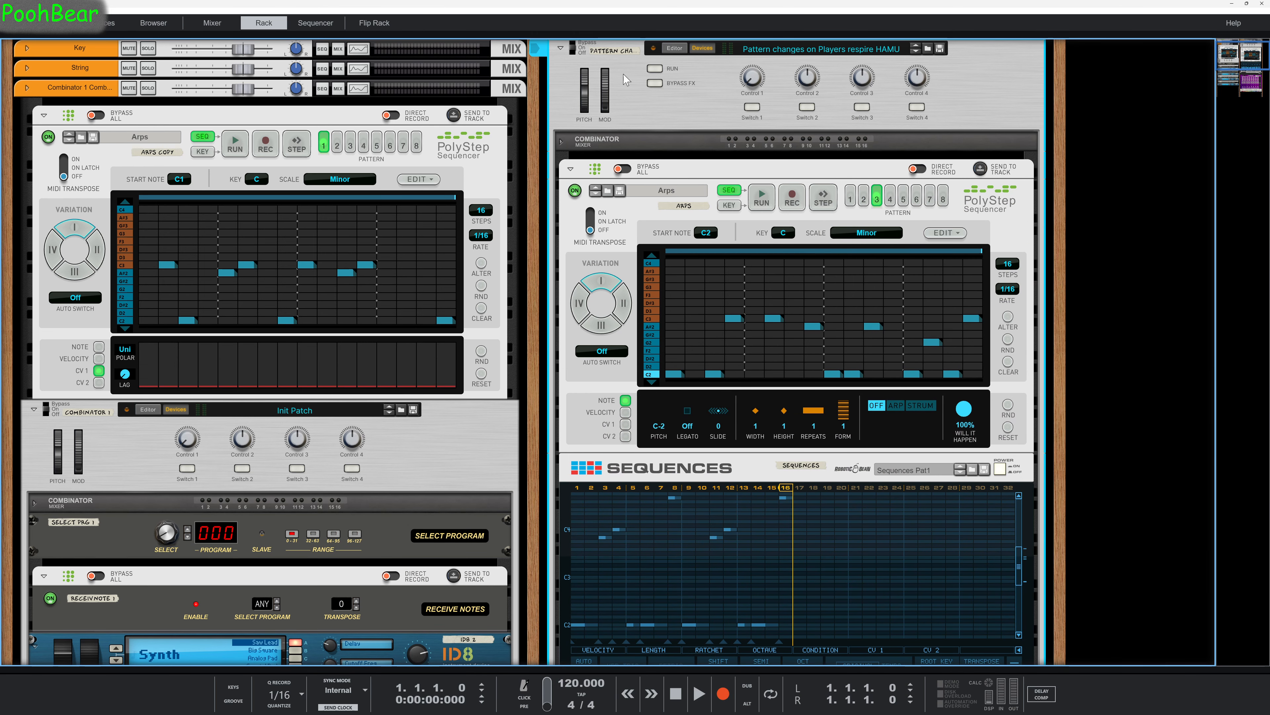
scroll(676, 253, "down", 6)
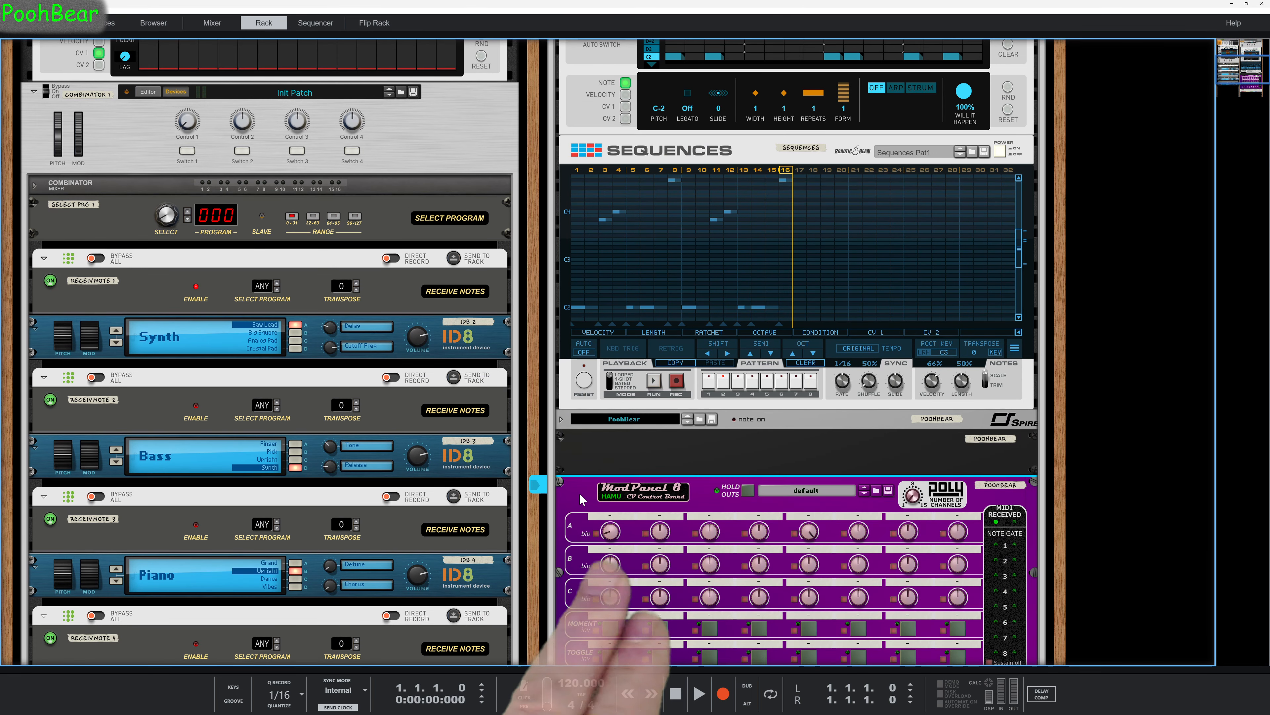
scroll(595, 514, "up", 3)
scroll(595, 514, "up", 4)
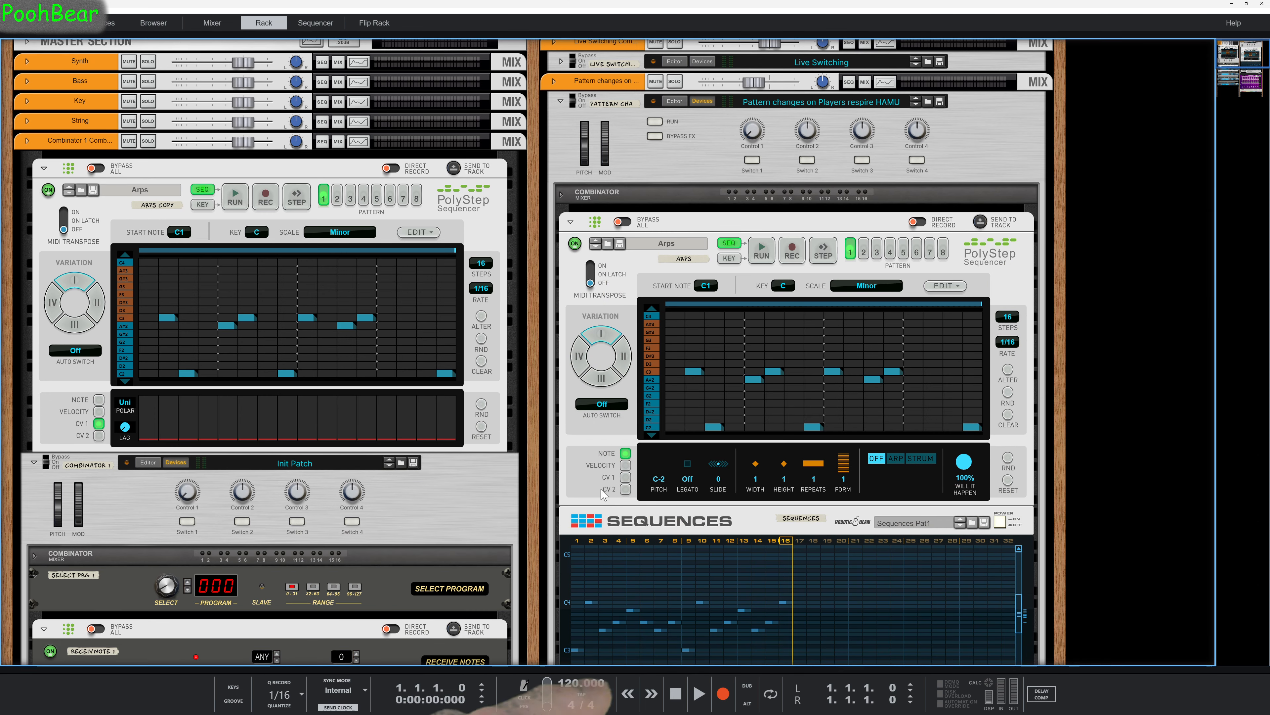
scroll(774, 392, "down", 6)
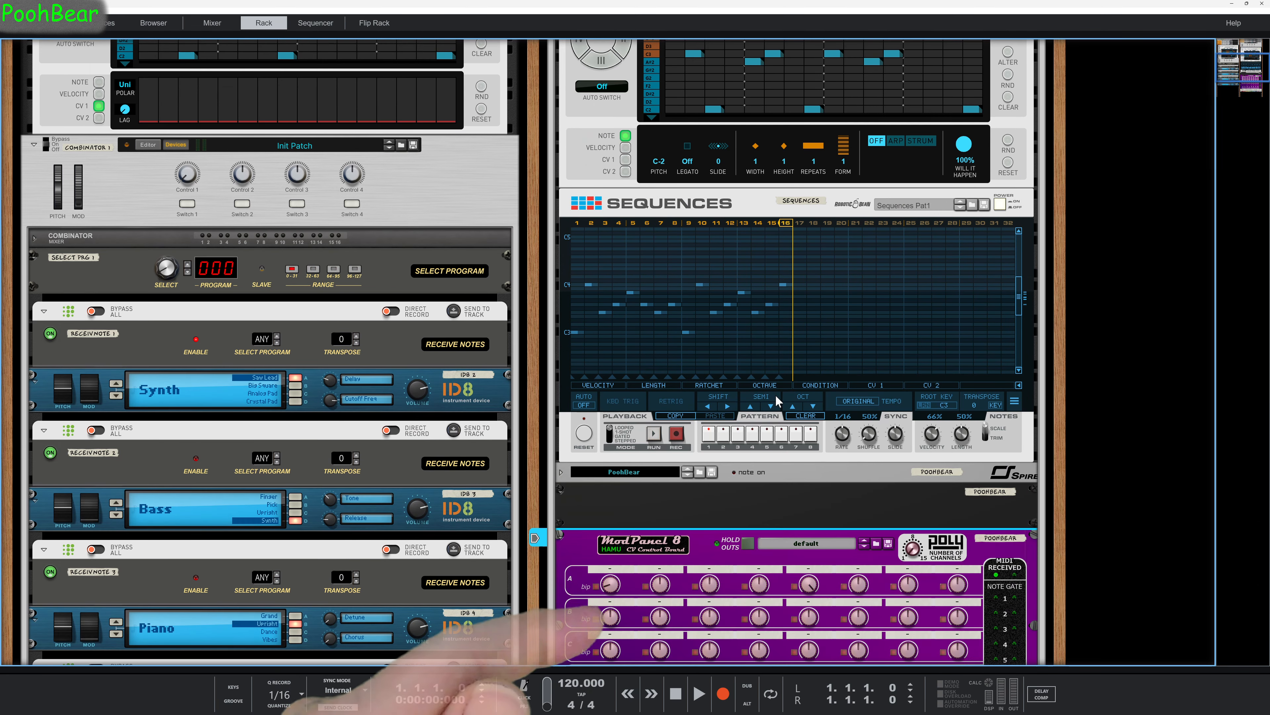
Play the song and examine how the PolyStep Sequencer in the "Pattern changes on Players respire HAMU" Combinator drives the Sequences device.
scroll(776, 394, "up", 3)
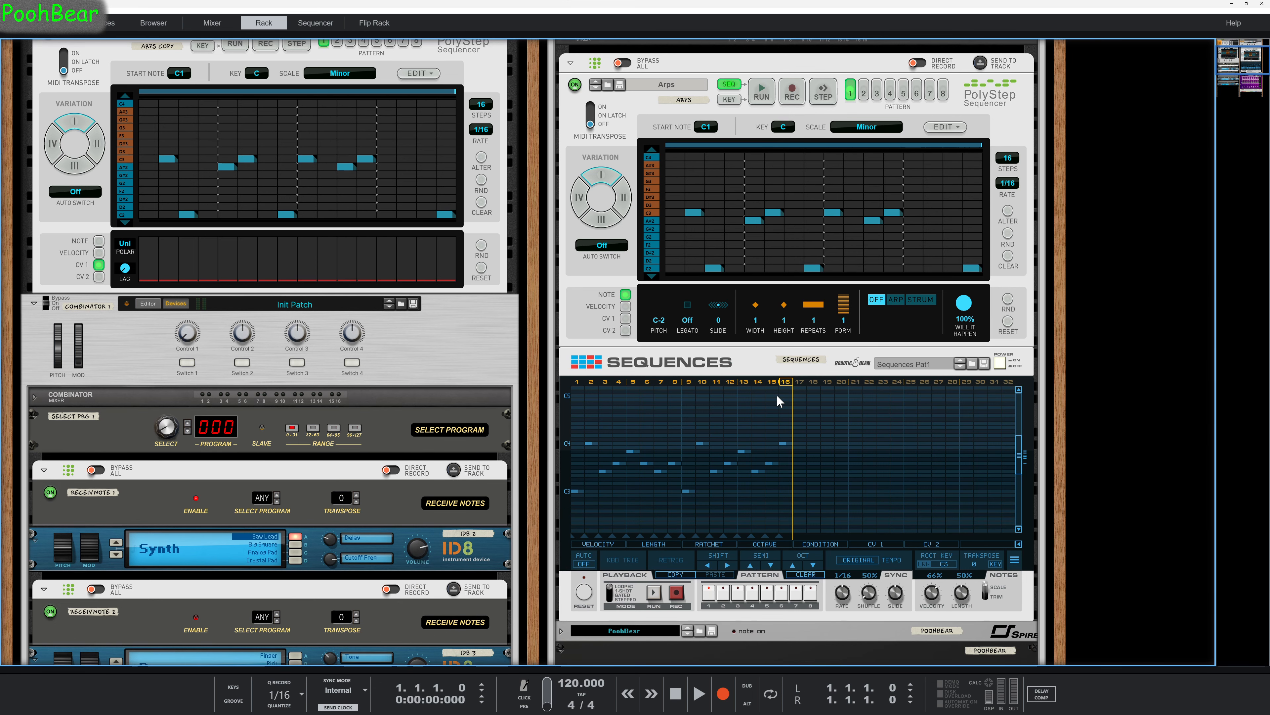
scroll(515, 234, "up", 3)
key("space")
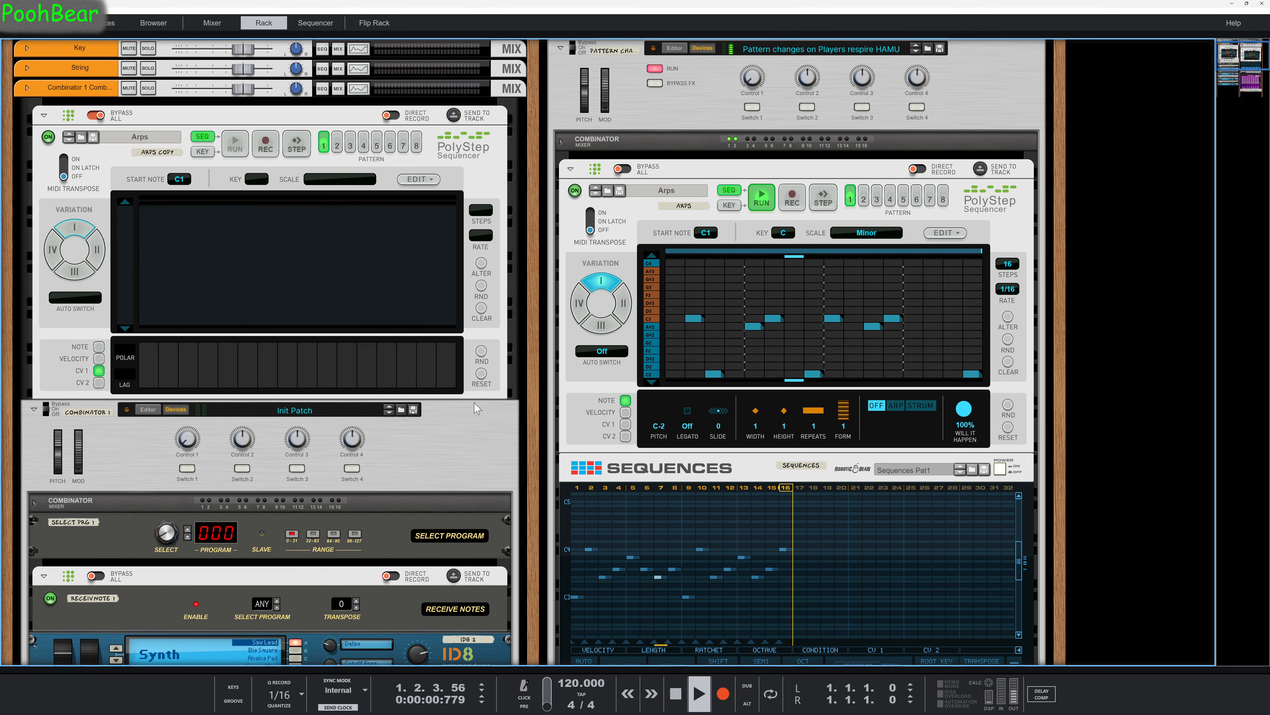
scroll(802, 346, "down", 2)
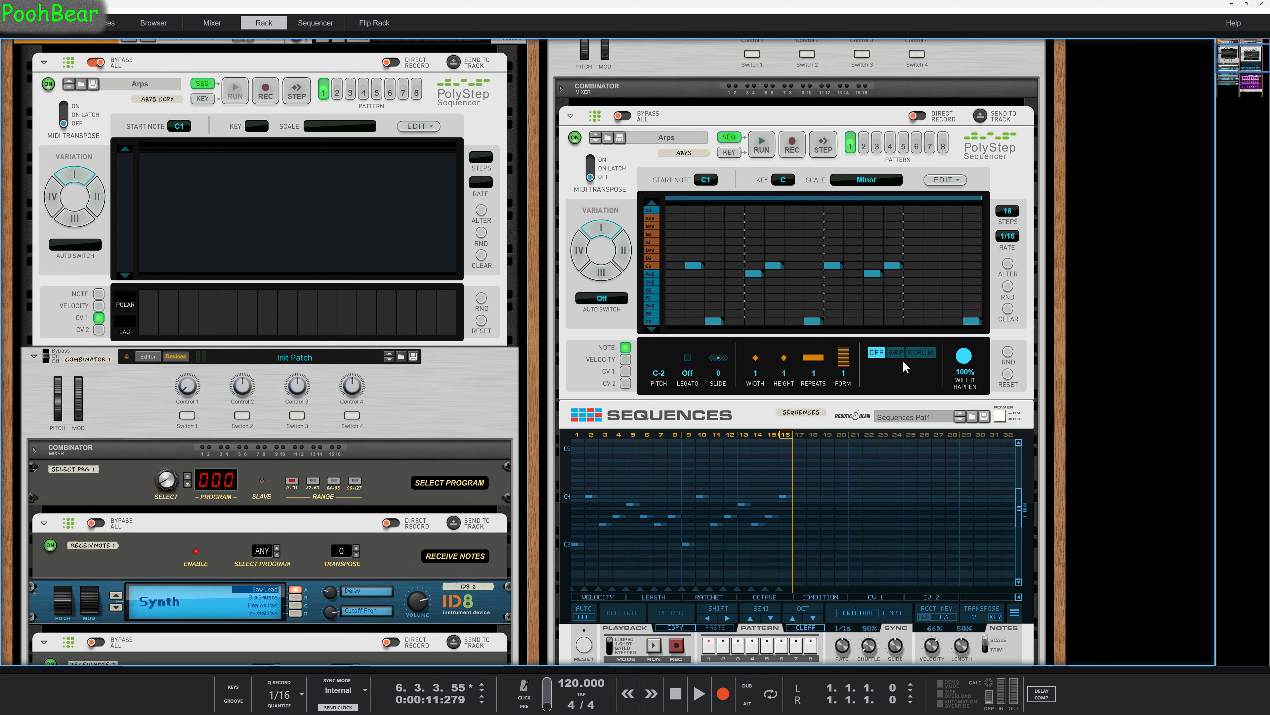
scroll(903, 360, "down", 2)
scroll(903, 360, "up", 1)
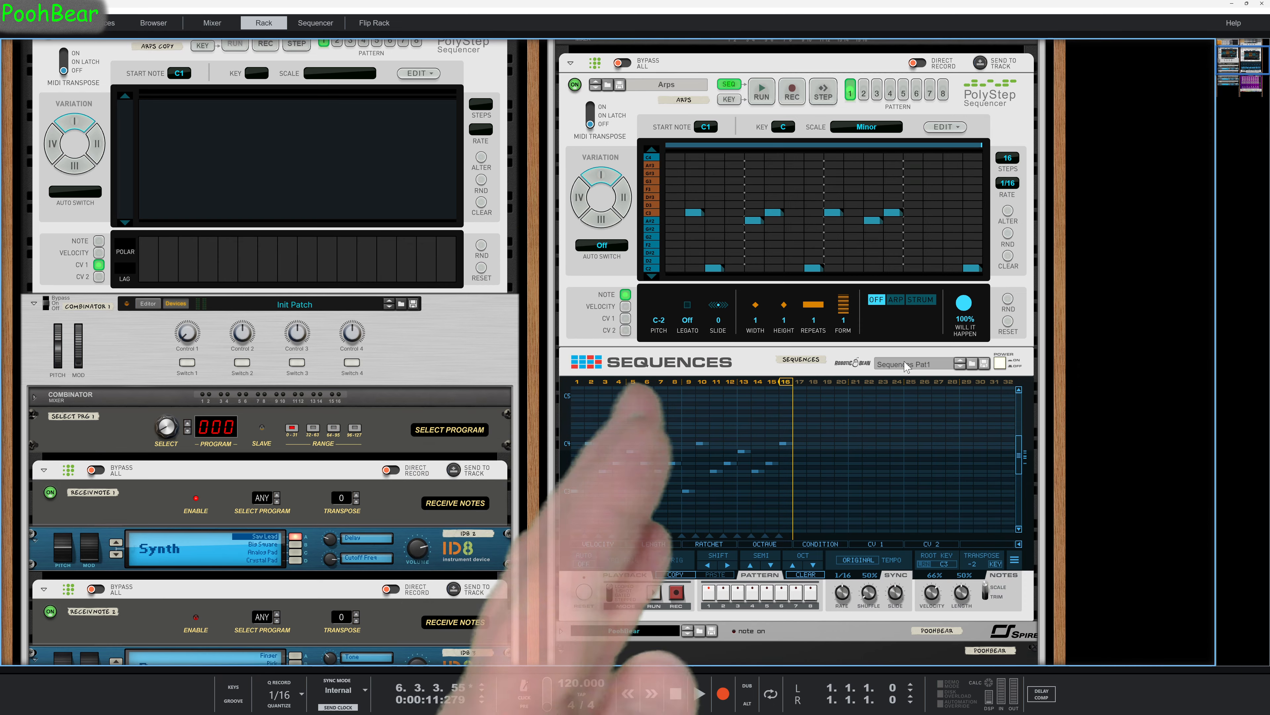
scroll(906, 368, "up", 2)
Trigger Momentary 4, 5 and 6 on ModPanel 8 to check how they switch the pattern on Sequences.
scroll(922, 360, "down", 3)
scroll(926, 373, "down", 6)
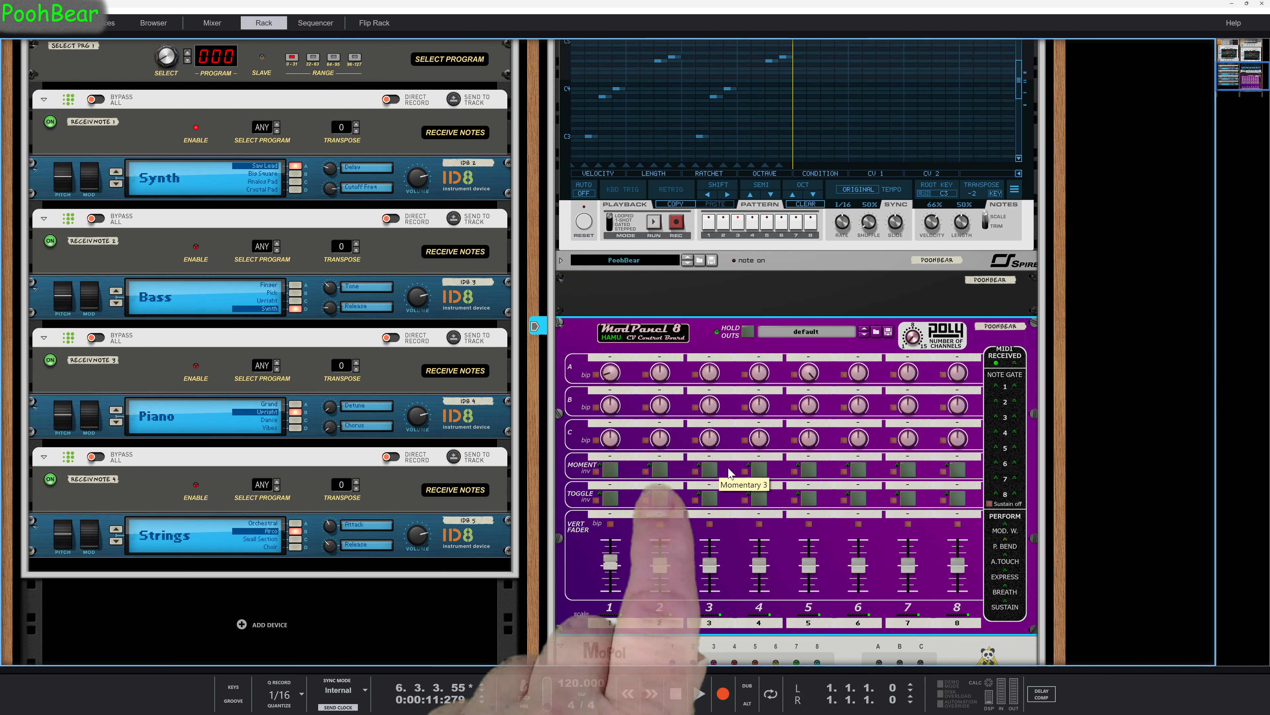
left_click(763, 470)
left_click(809, 469)
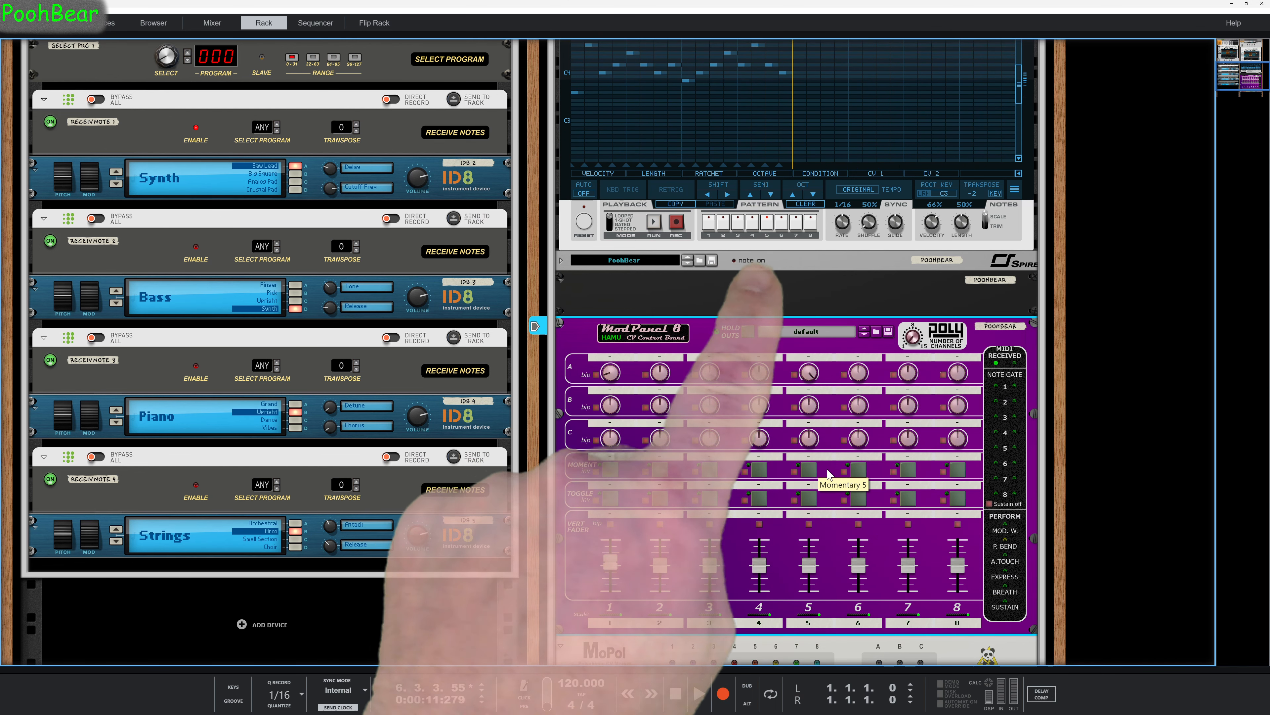
left_click(859, 469)
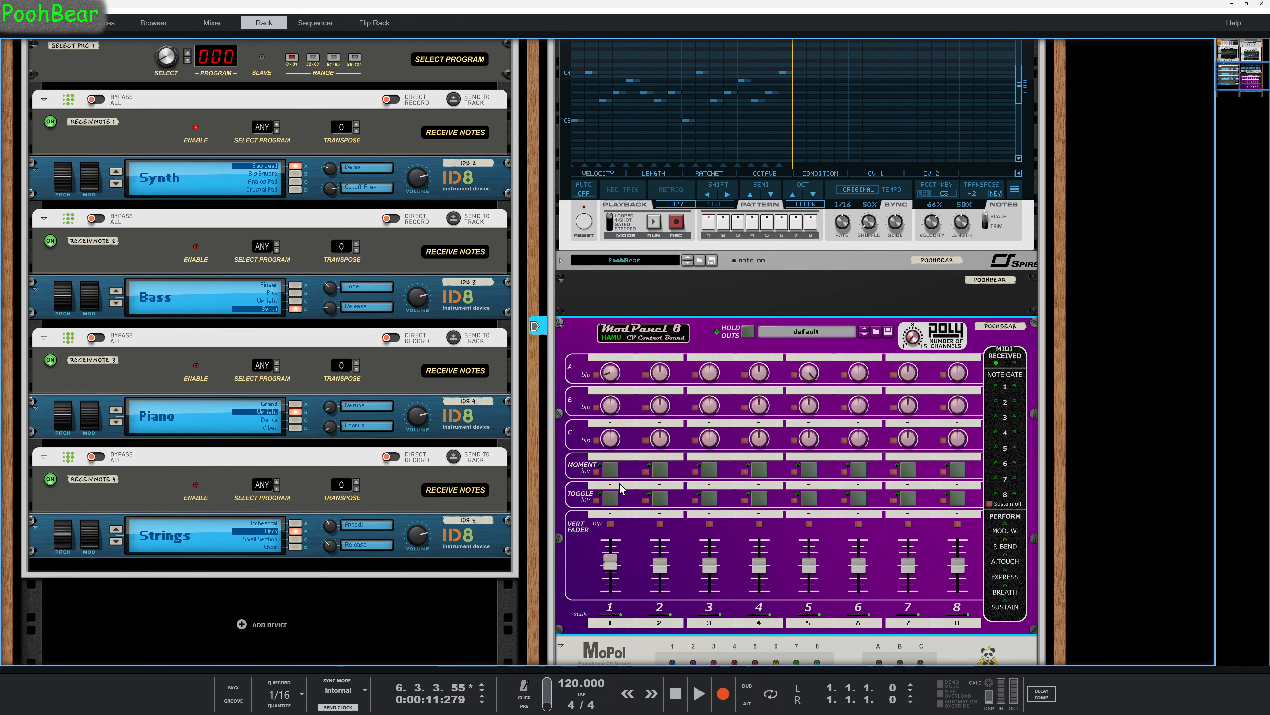
scroll(702, 498, "down", 2)
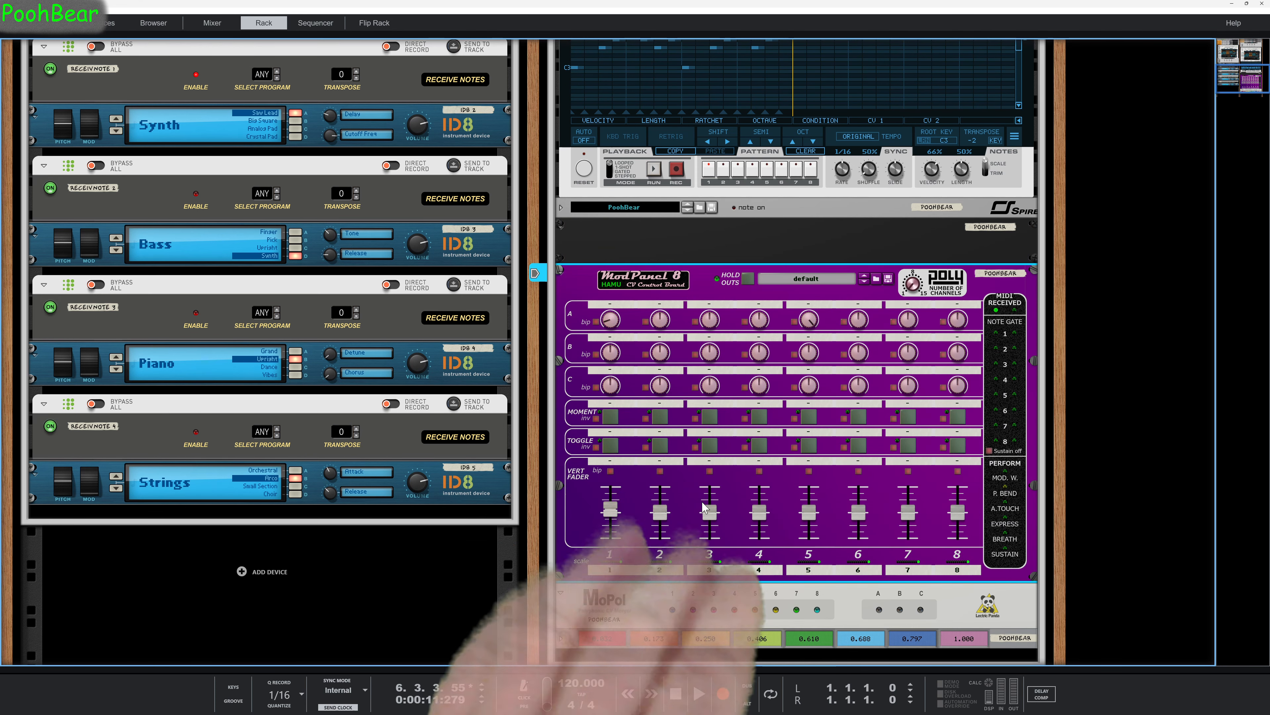
scroll(702, 511, "up", 6)
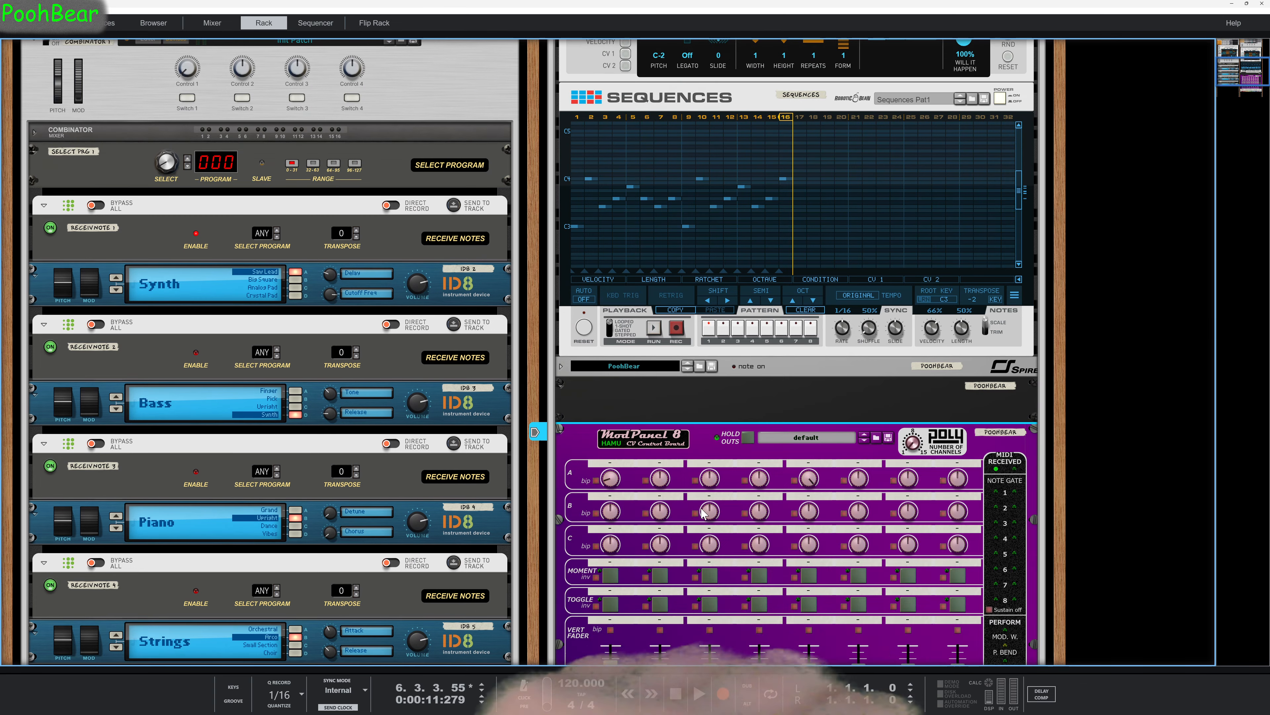
scroll(704, 513, "up", 2)
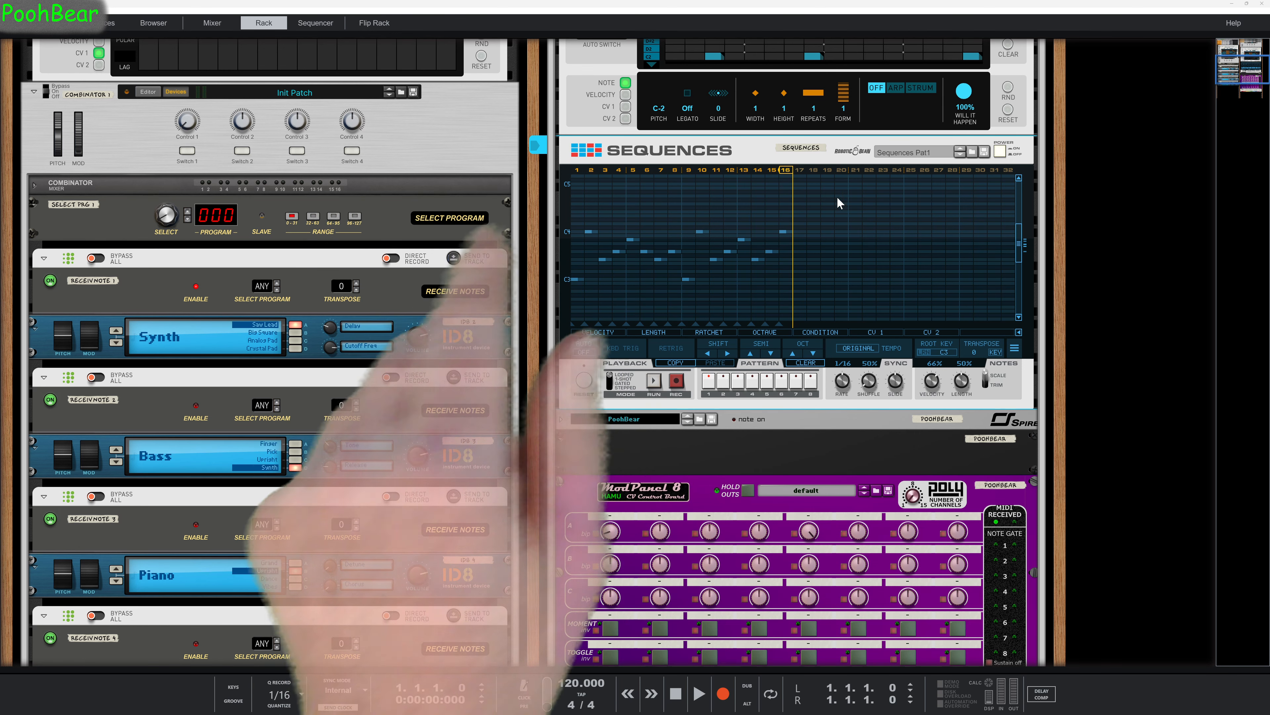
Search the instruments for "wbl" and replace the Spire device under Sequences with WBL3001 Non-scientific Visualization.
left_click(92, 28)
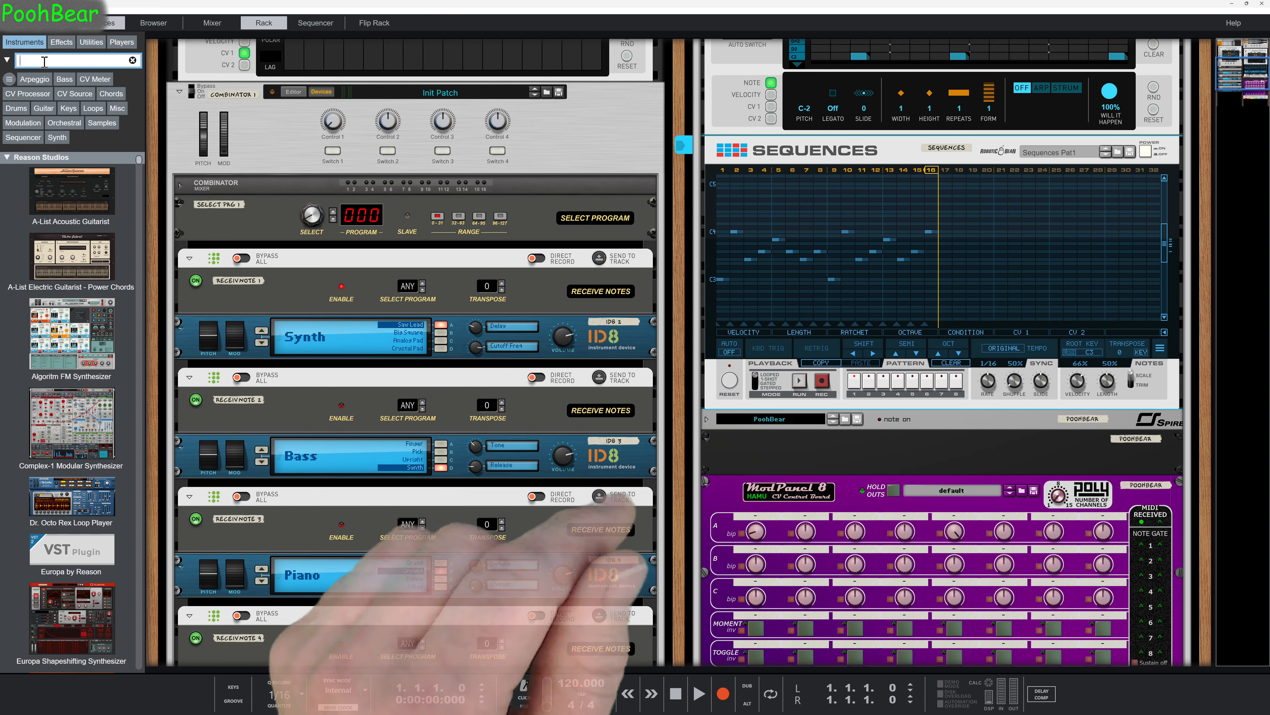
type("wb")
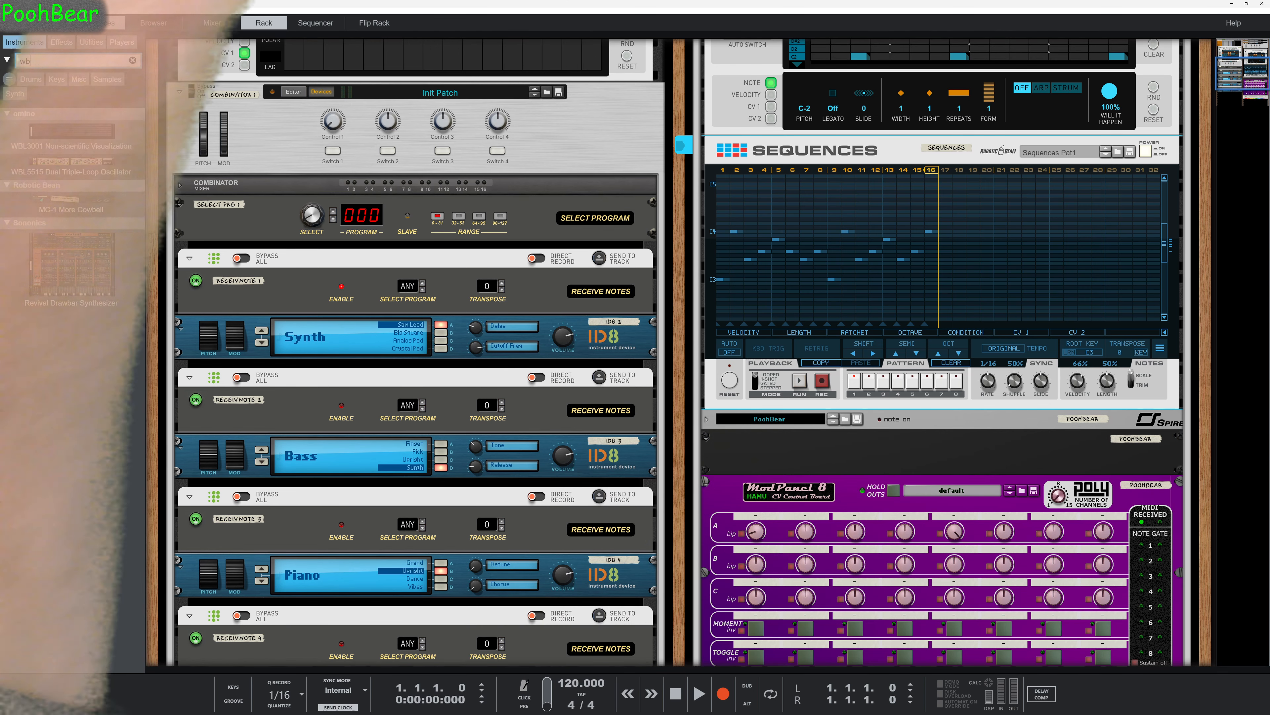
type("l")
mouse_move(72, 117)
left_mouse_down()
mouse_move(248, 203)
mouse_move(326, 180)
mouse_move(740, 373)
mouse_move(849, 415)
mouse_move(952, 428)
left_mouse_up()
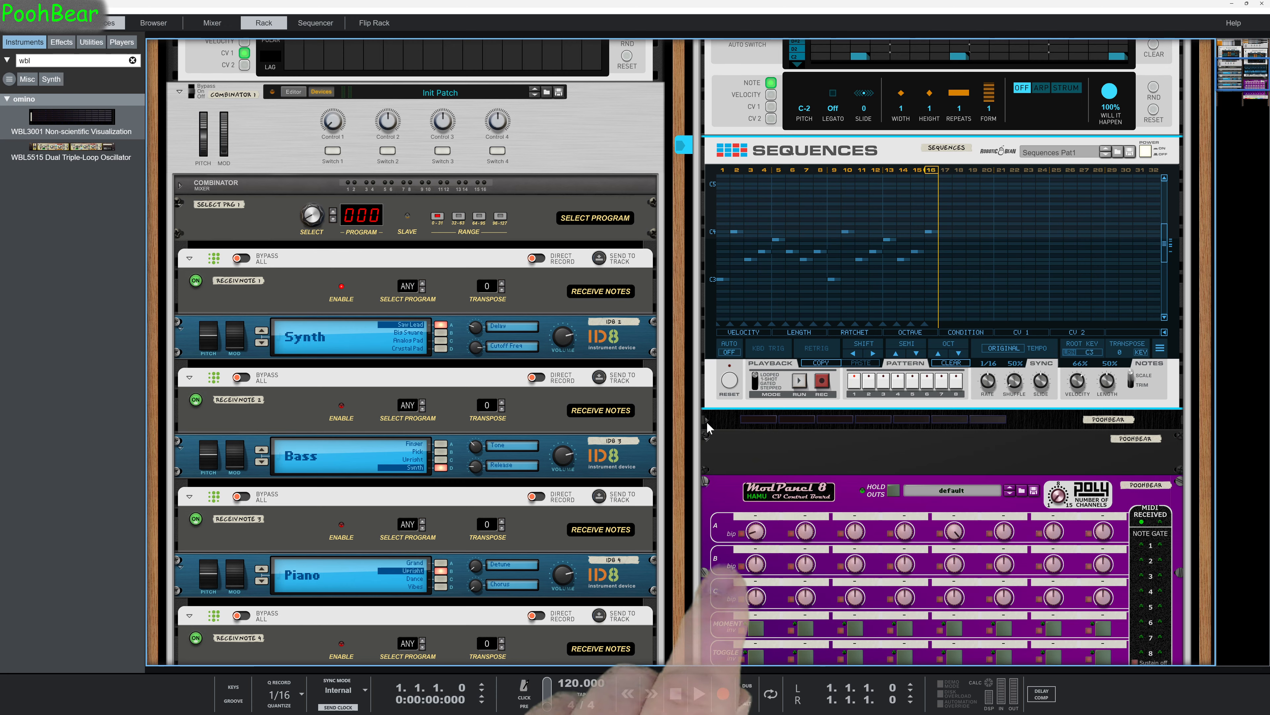
Run the PolyStep Sequencer above Sequences and check its note output on the unfolded WBL3001 visualization.
scroll(913, 282, "up", 4)
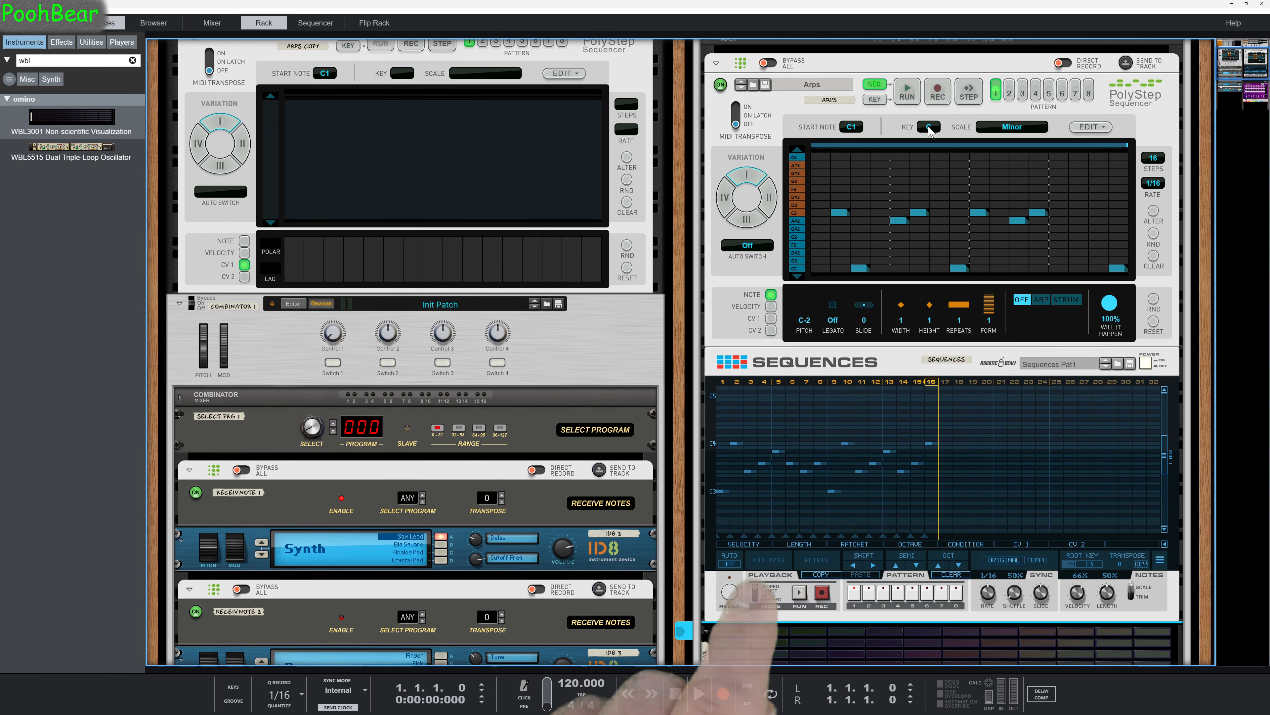
scroll(947, 426, "down", 1)
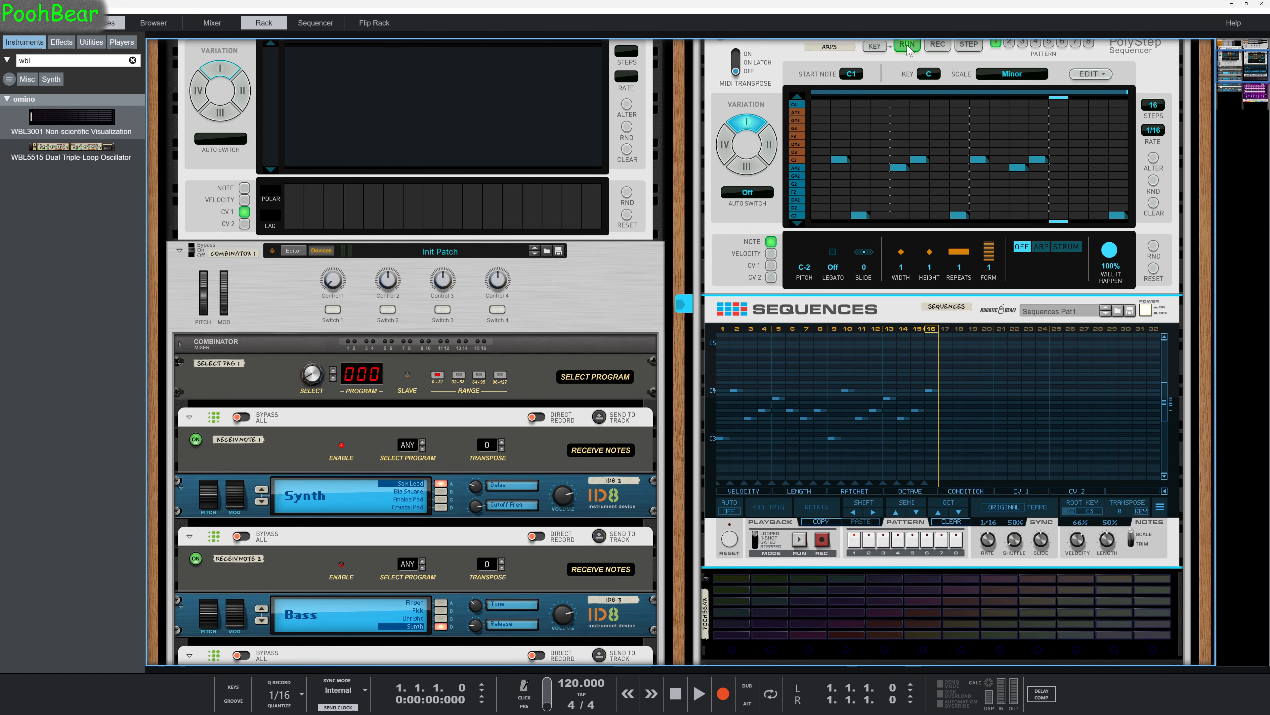
scroll(801, 435, "down", 3)
scroll(802, 435, "down", 1)
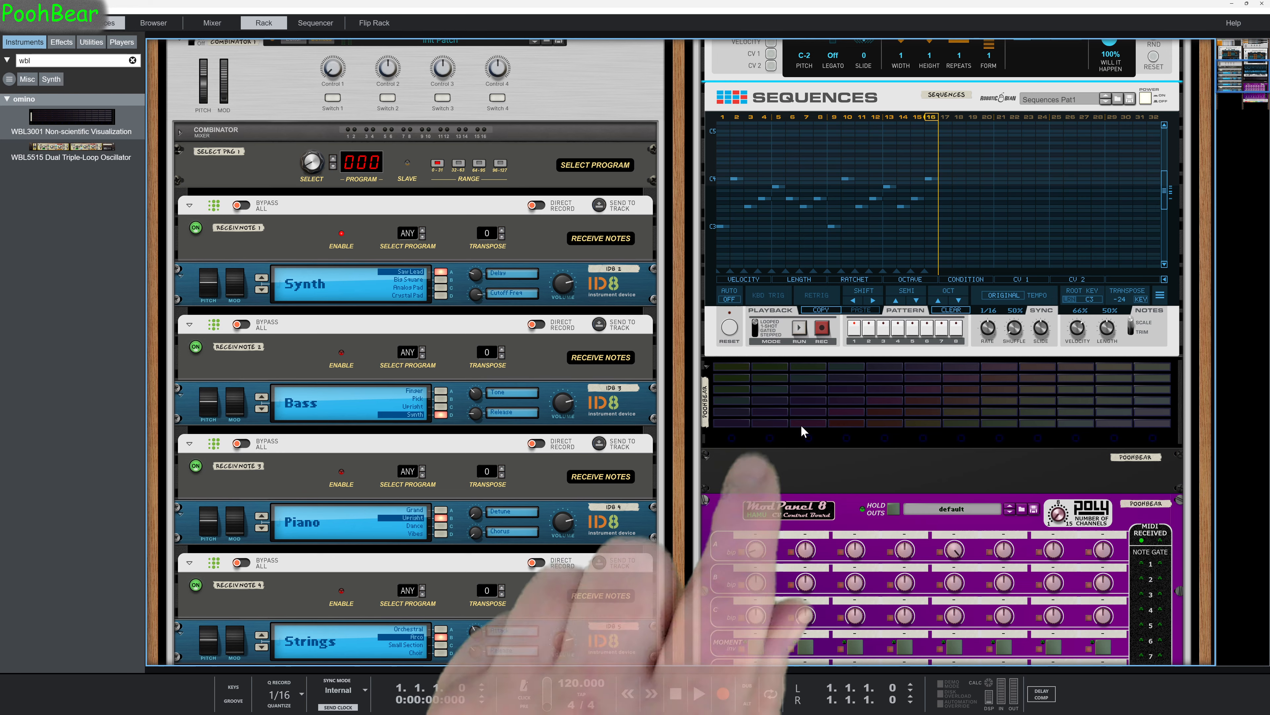
scroll(800, 424, "up", 1)
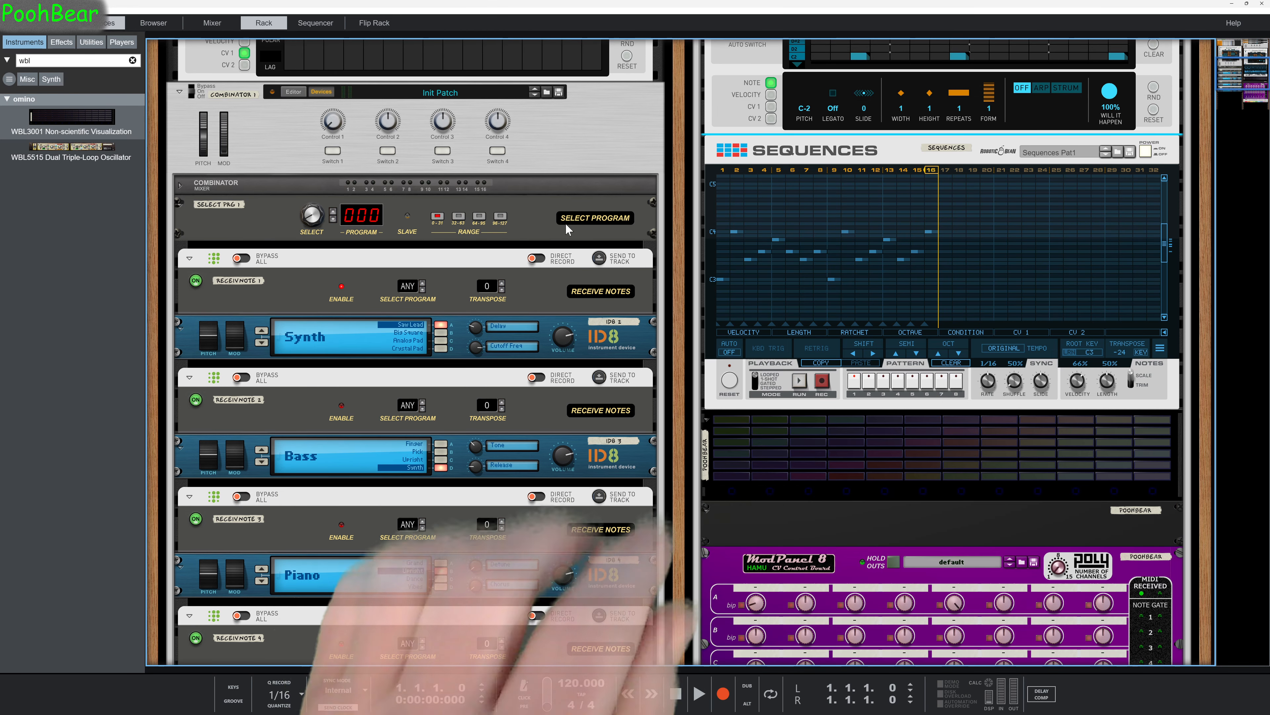
Search the players for "cv" and add a MIDI-CV Converter between Sequences and the WBL3001 device.
left_click(83, 60)
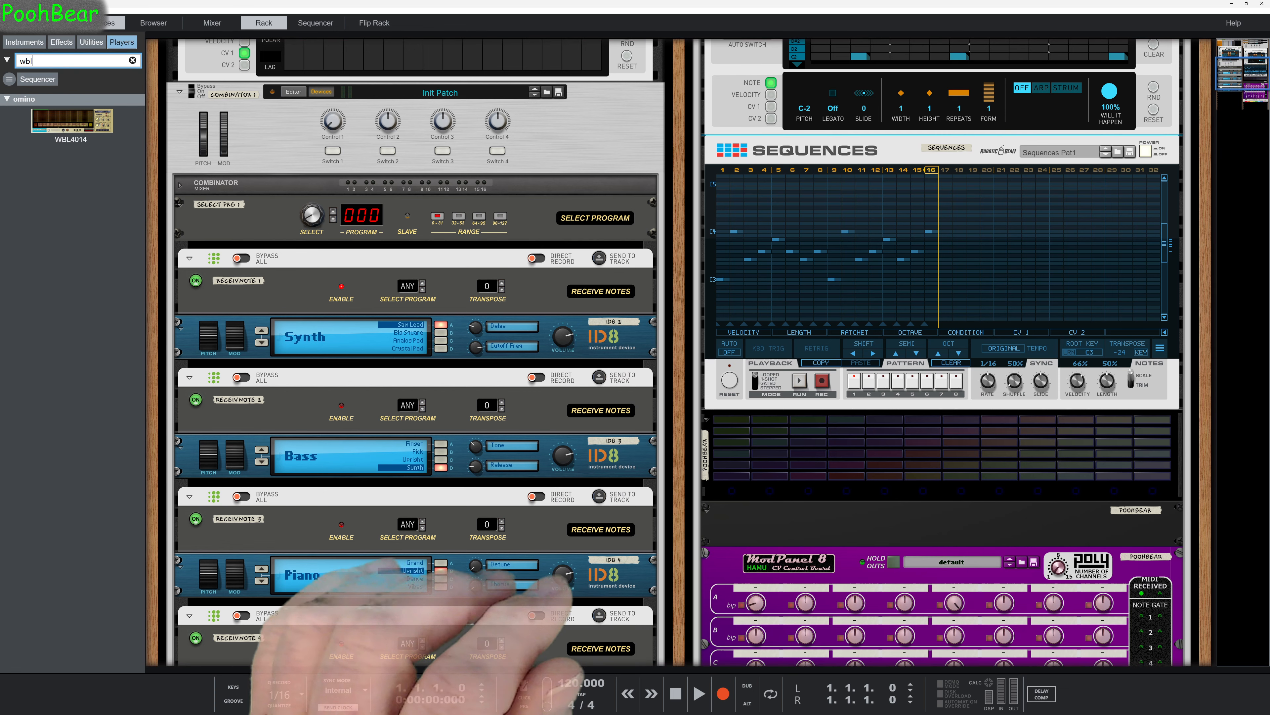
double_click(22, 59)
type("cv")
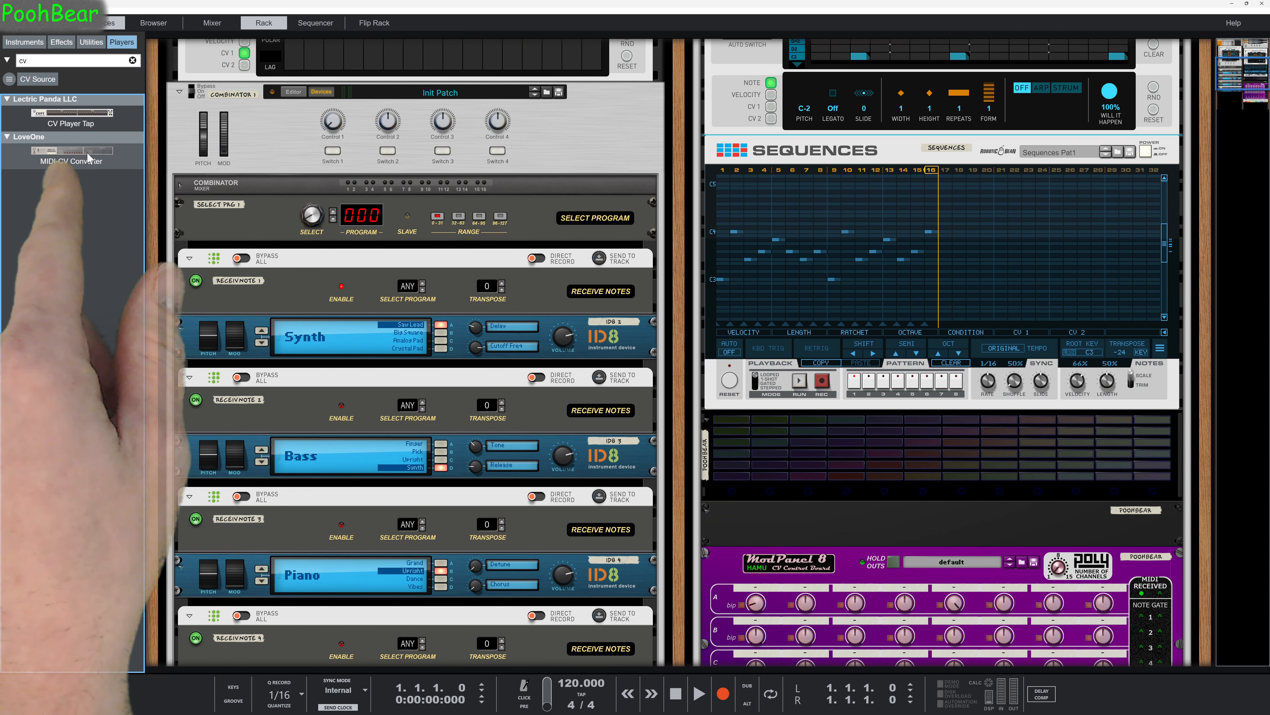
left_click_drag(88, 158, 885, 421)
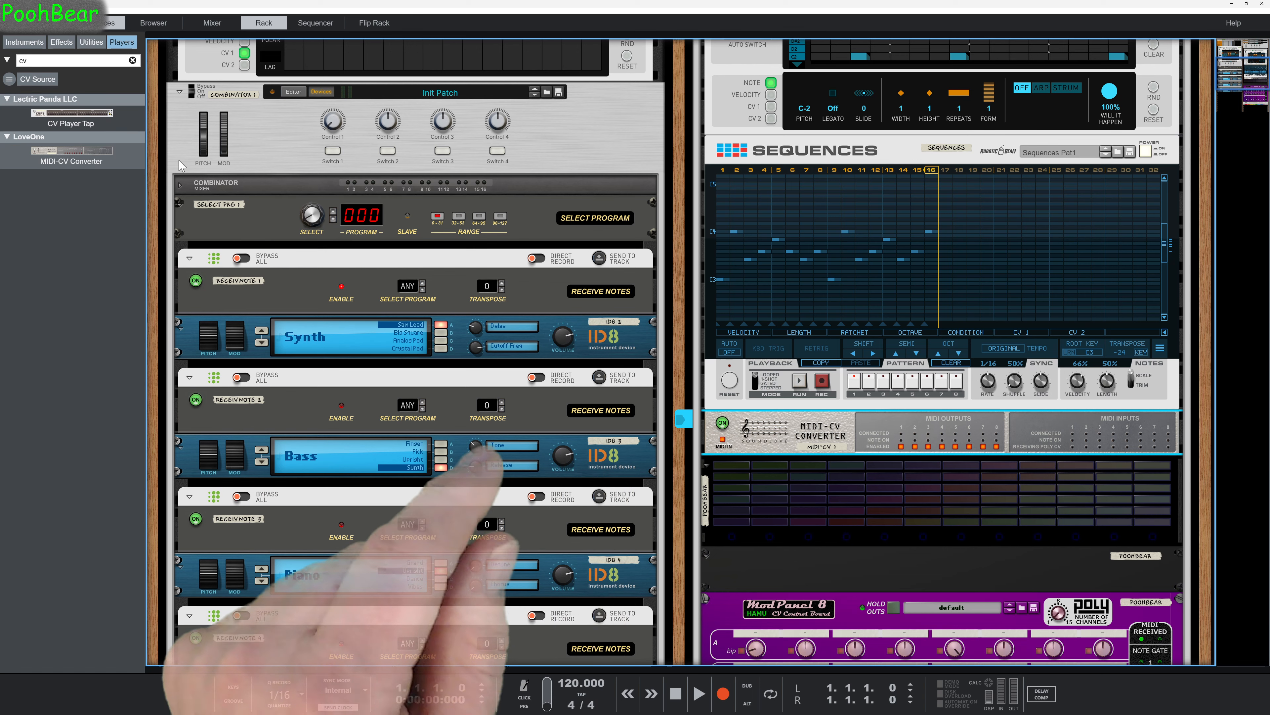
Add a CV Player Tap below the MIDI-CV Converter and duplicate both players in the same stack.
left_click_drag(89, 122, 916, 461)
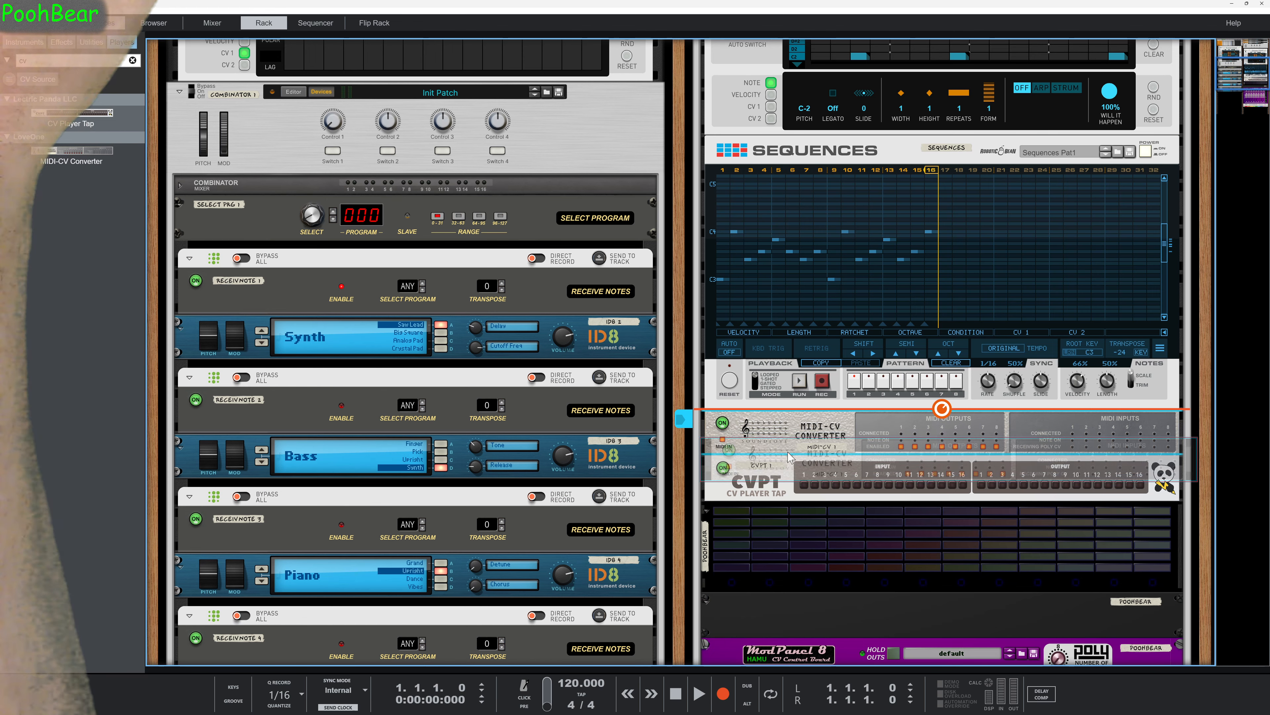
left_click_drag(790, 456, 784, 549)
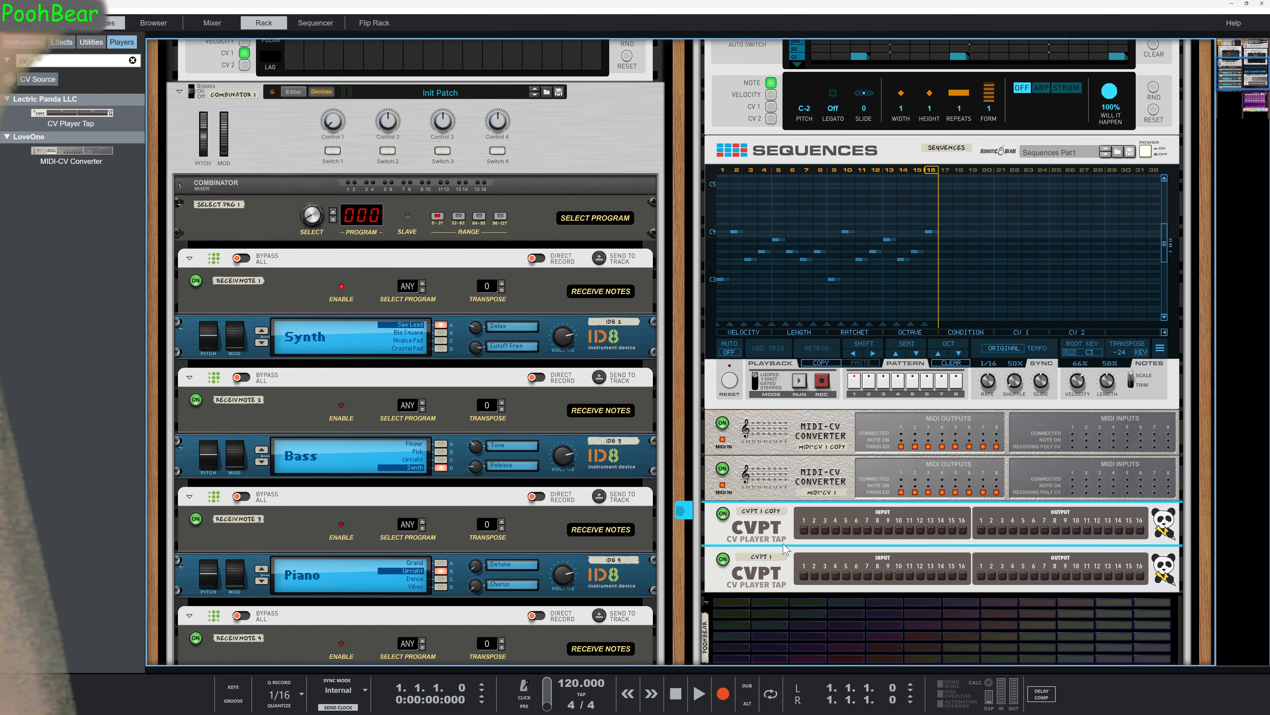
On the rack's rear, cable gate and note outputs 1 to 3 of CVPT 1 to the matching inputs of CVPT 1 COPY.
key("Tab")
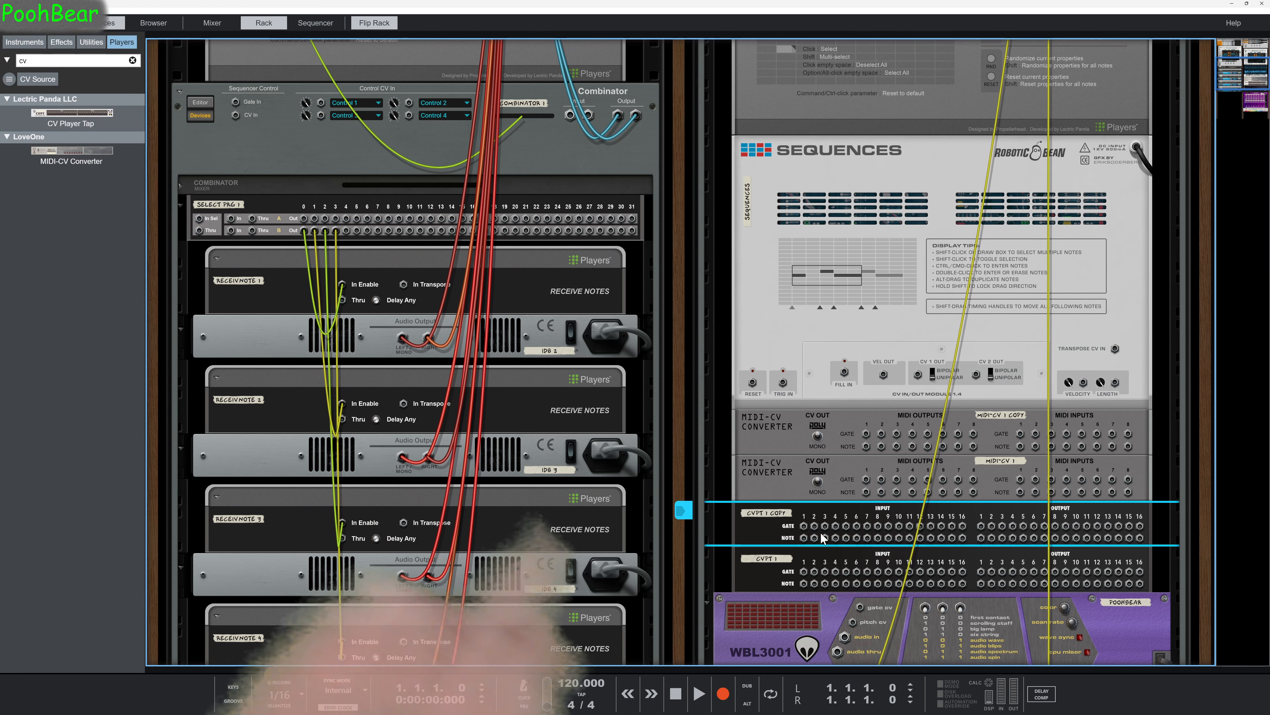
left_click_drag(803, 528, 838, 539)
left_click_drag(990, 575, 991, 572)
left_click_drag(991, 584, 815, 539)
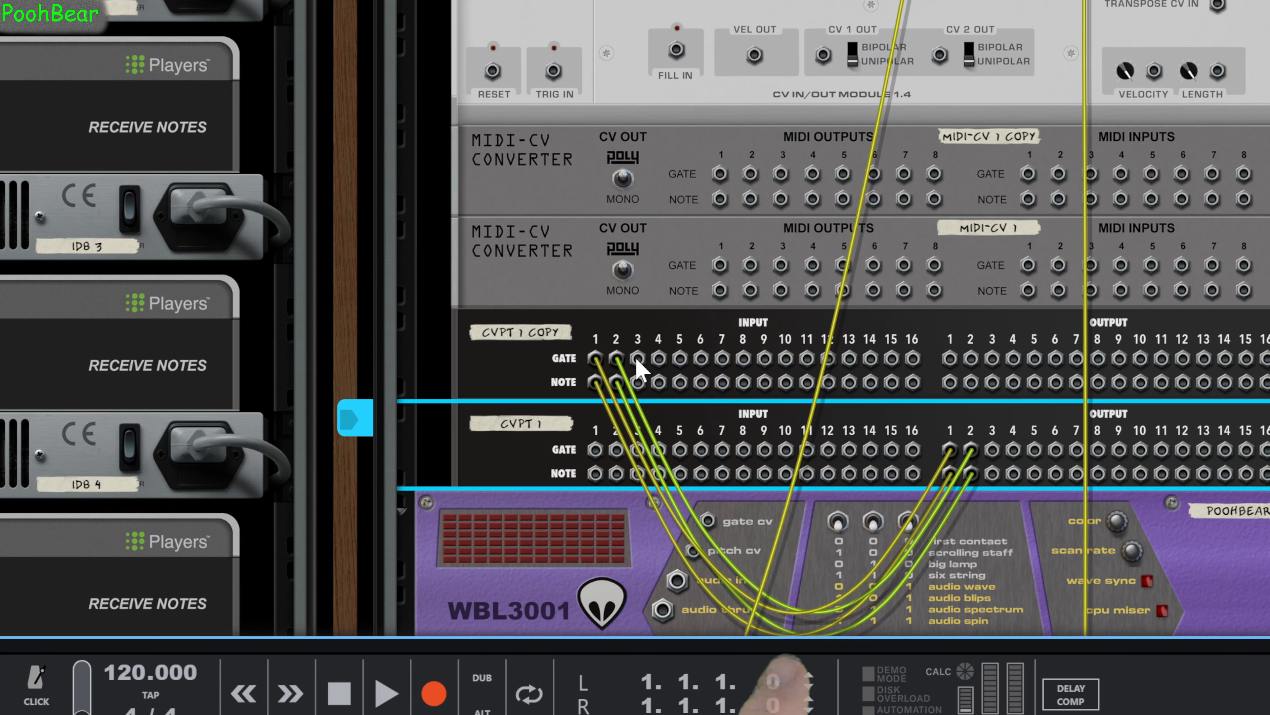
left_click_drag(609, 347, 860, 427)
left_click_drag(728, 438, 385, 361)
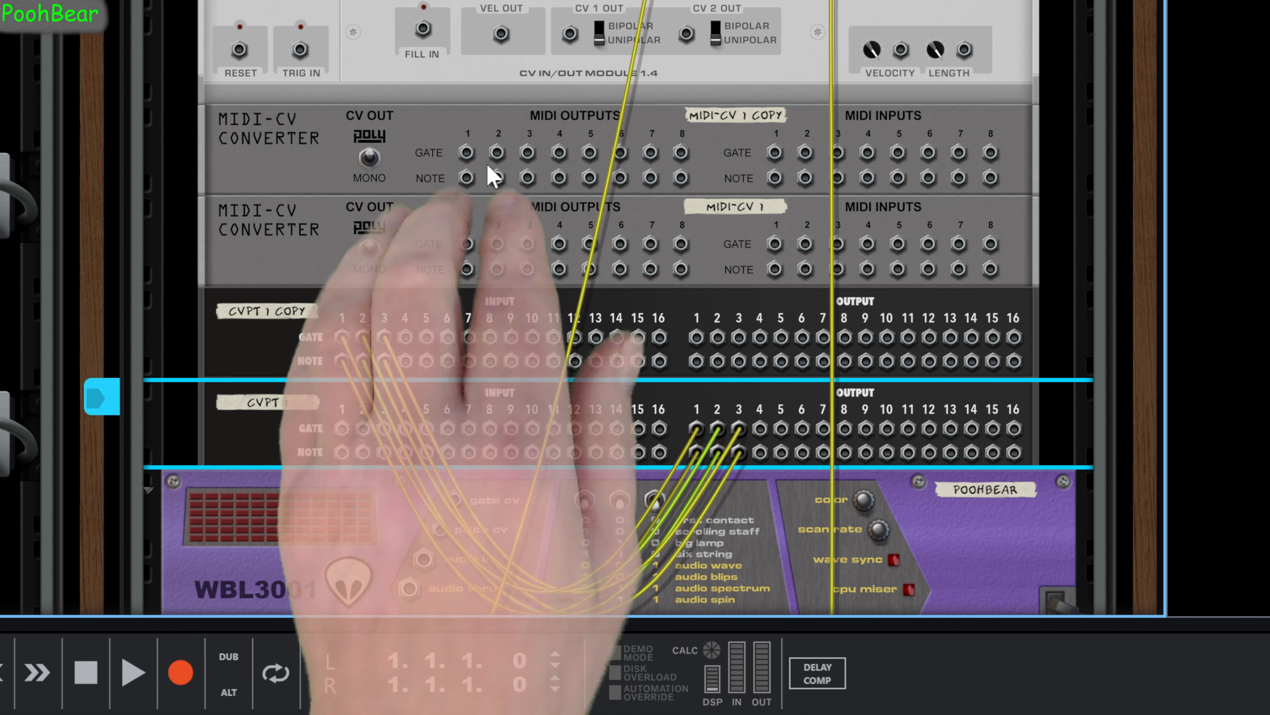
Connect gate and note output 1 of MIDI-CV 1 COPY to gate and note input 1 of MIDI-CV 1.
left_click_drag(469, 159, 700, 257)
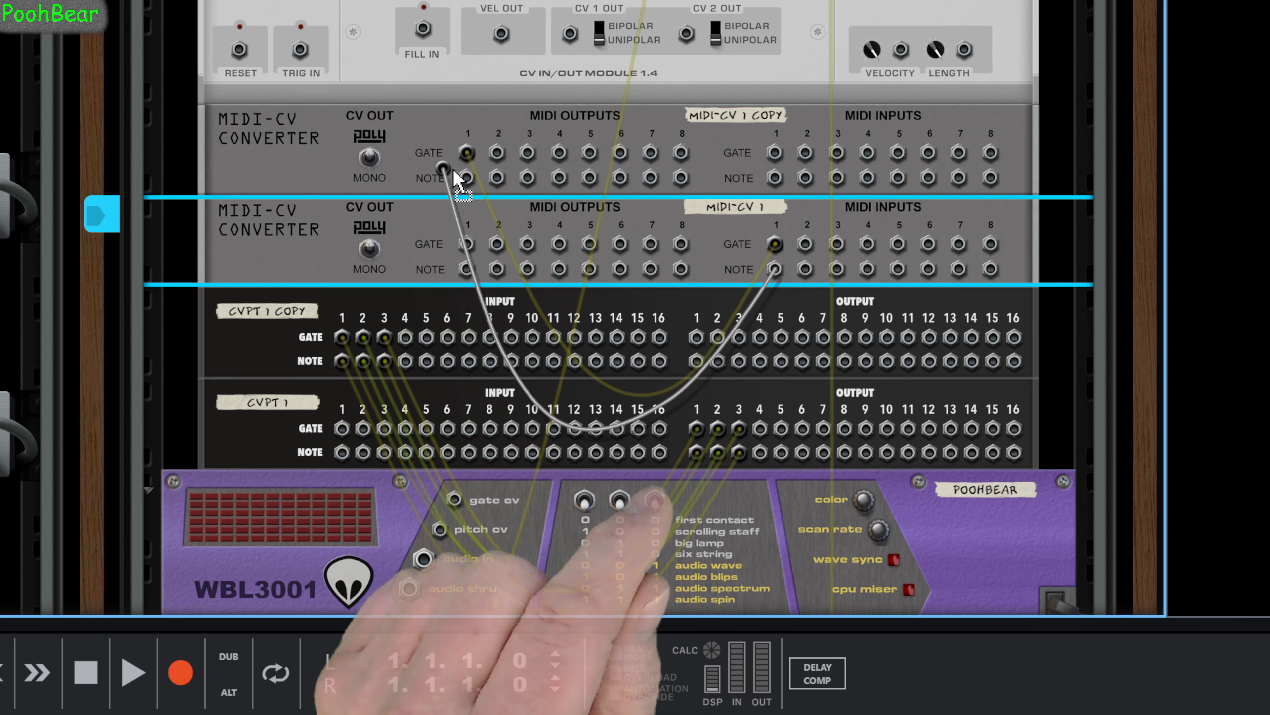
left_click_drag(463, 176, 465, 178)
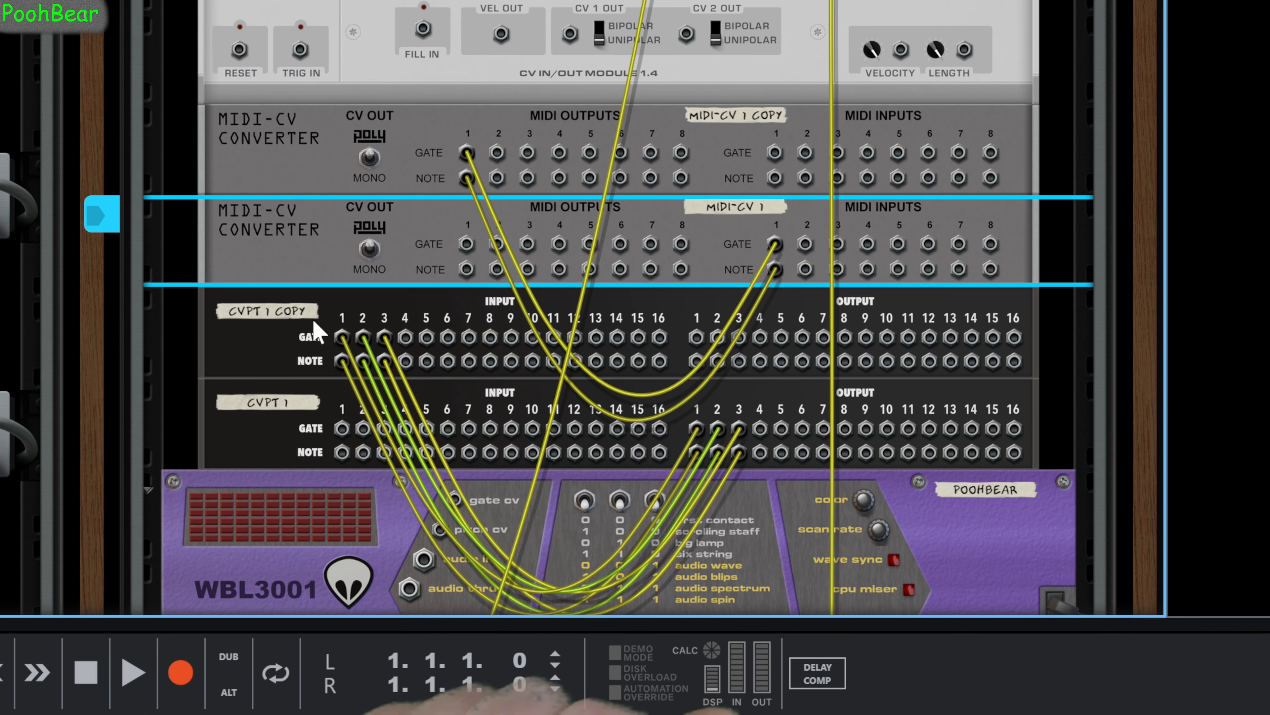
Delete both CV Player Tap devices, CVPT 1 and CVPT 1 COPY, together with their cables.
left_click(272, 348)
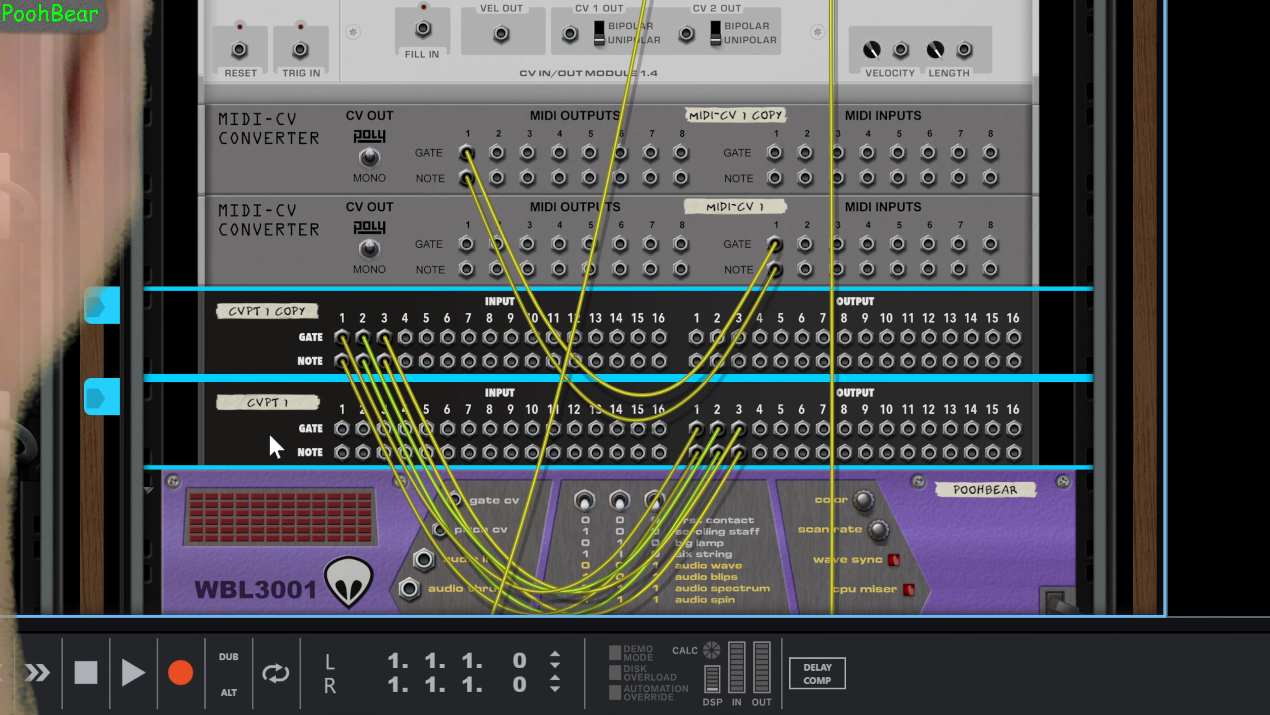
key("Delete")
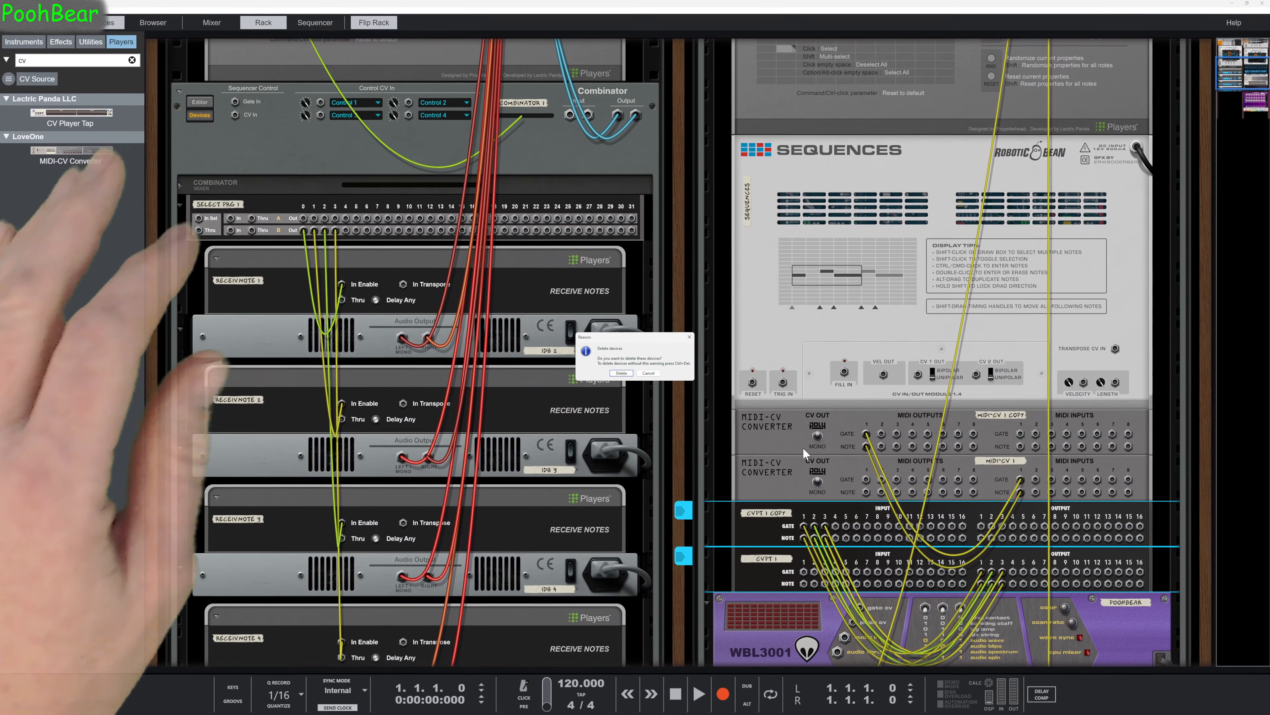
left_click(522, 320)
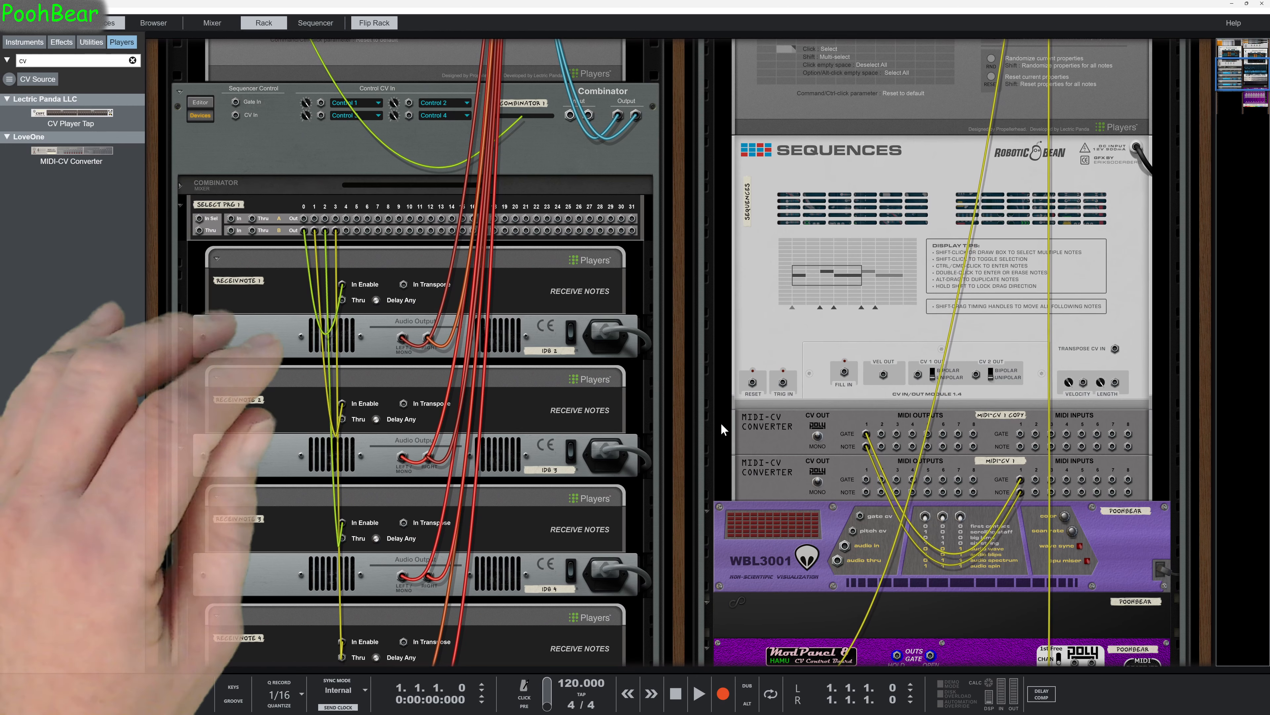
Move the MIDI-CV 1 converter from the Sequences stack to the player stack directly above Combinator 1.
left_click_drag(797, 481, 334, 104)
scroll(398, 268, "up", 3)
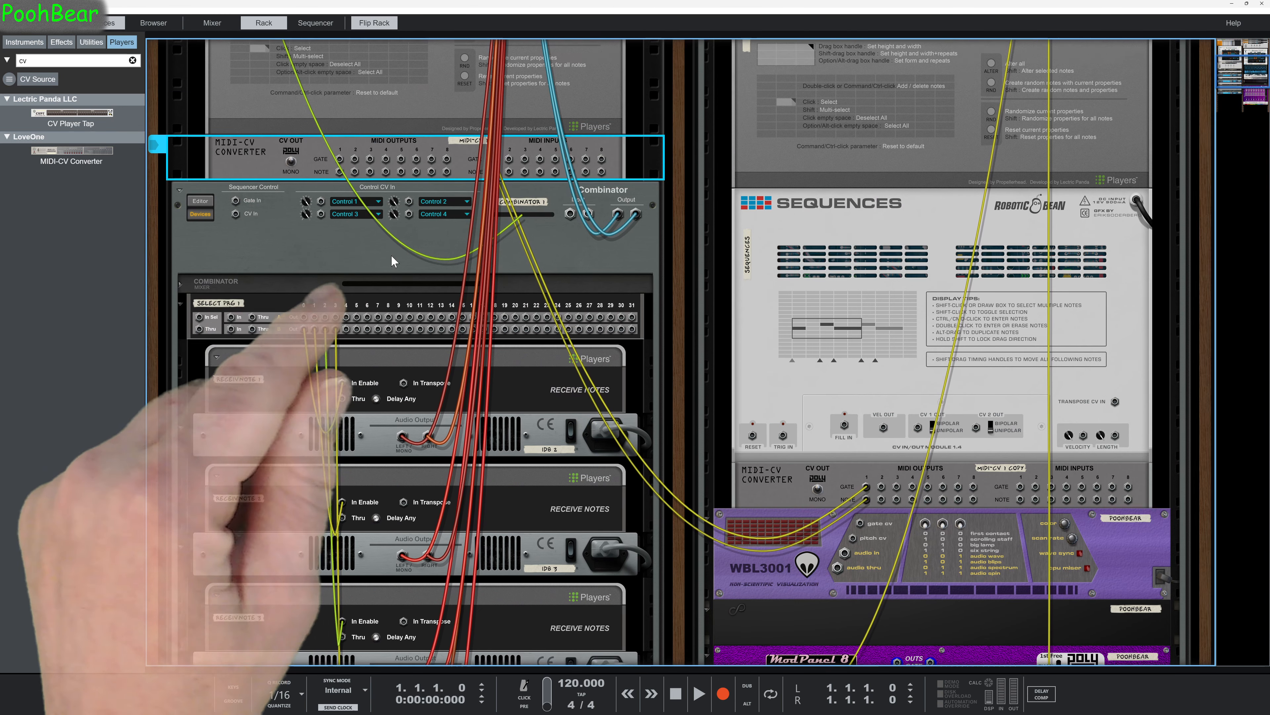
Move the Combinator 1 cable to the CV1 output of the PolyStep Sequencer above Sequences and show that sequencer's CV 1 lane.
scroll(397, 268, "up", 3)
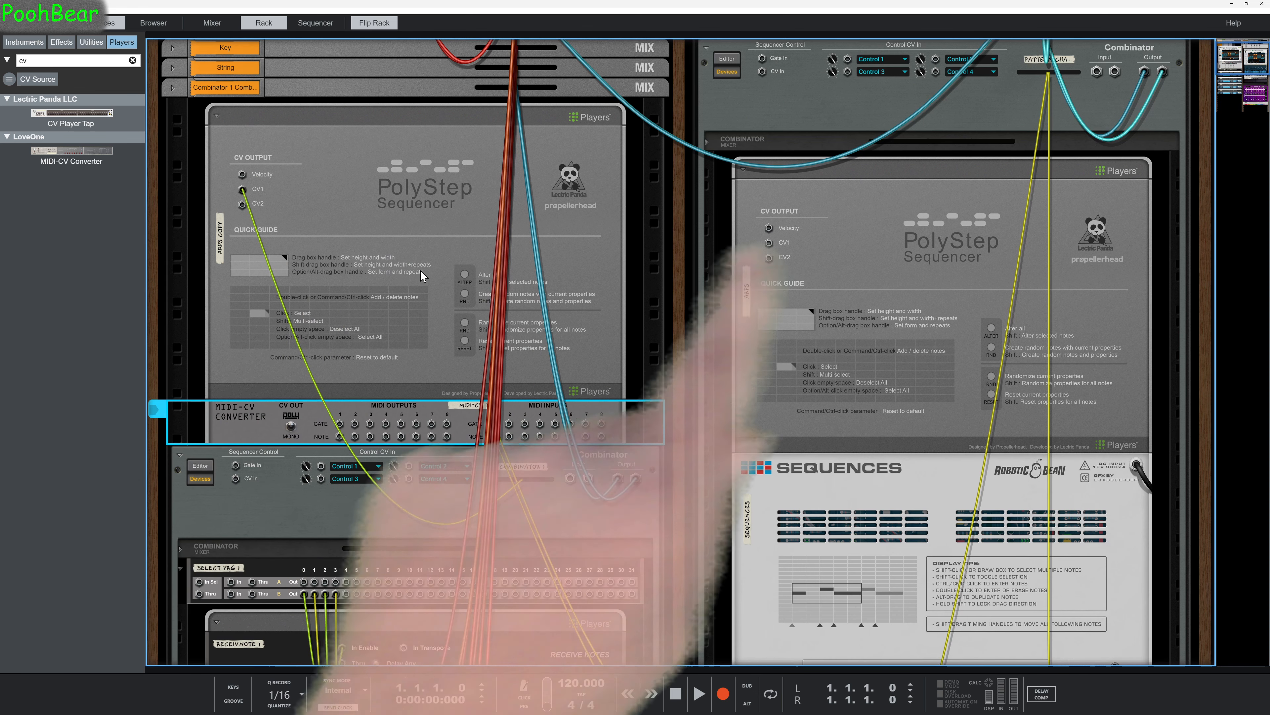
mouse_move(242, 189)
left_mouse_down()
mouse_move(632, 248)
mouse_move(769, 242)
left_mouse_up()
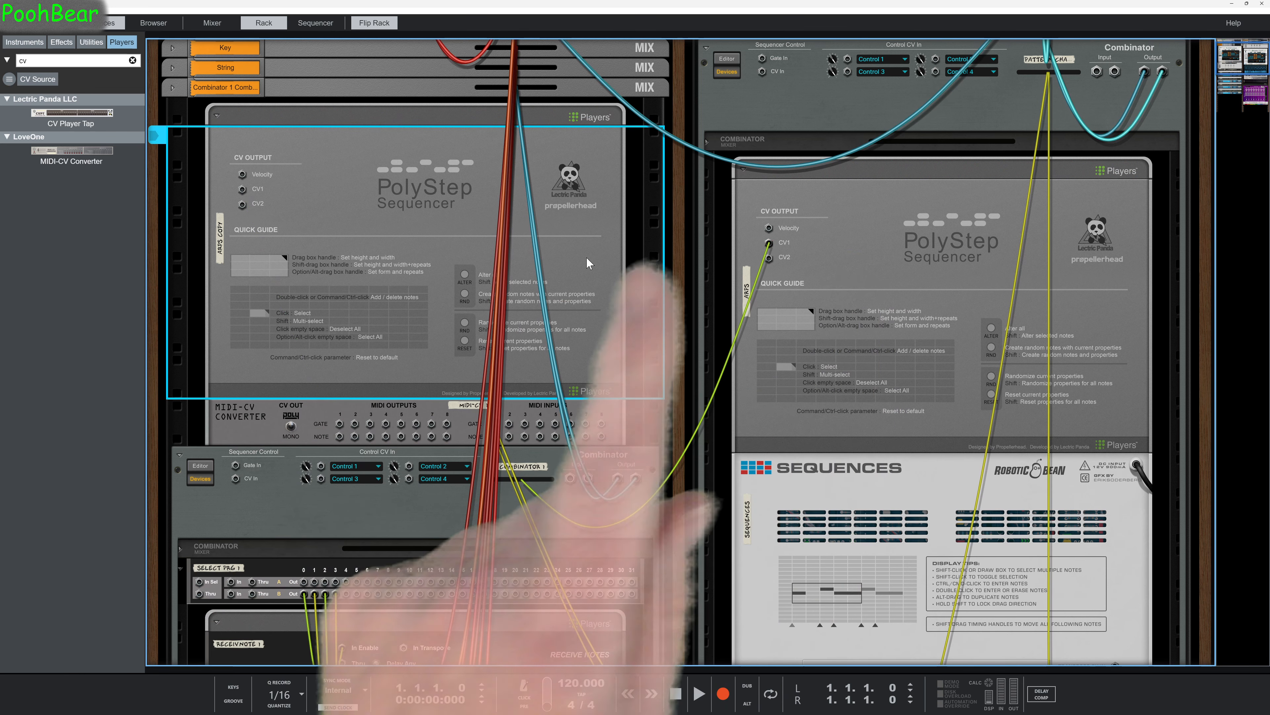
key("Tab")
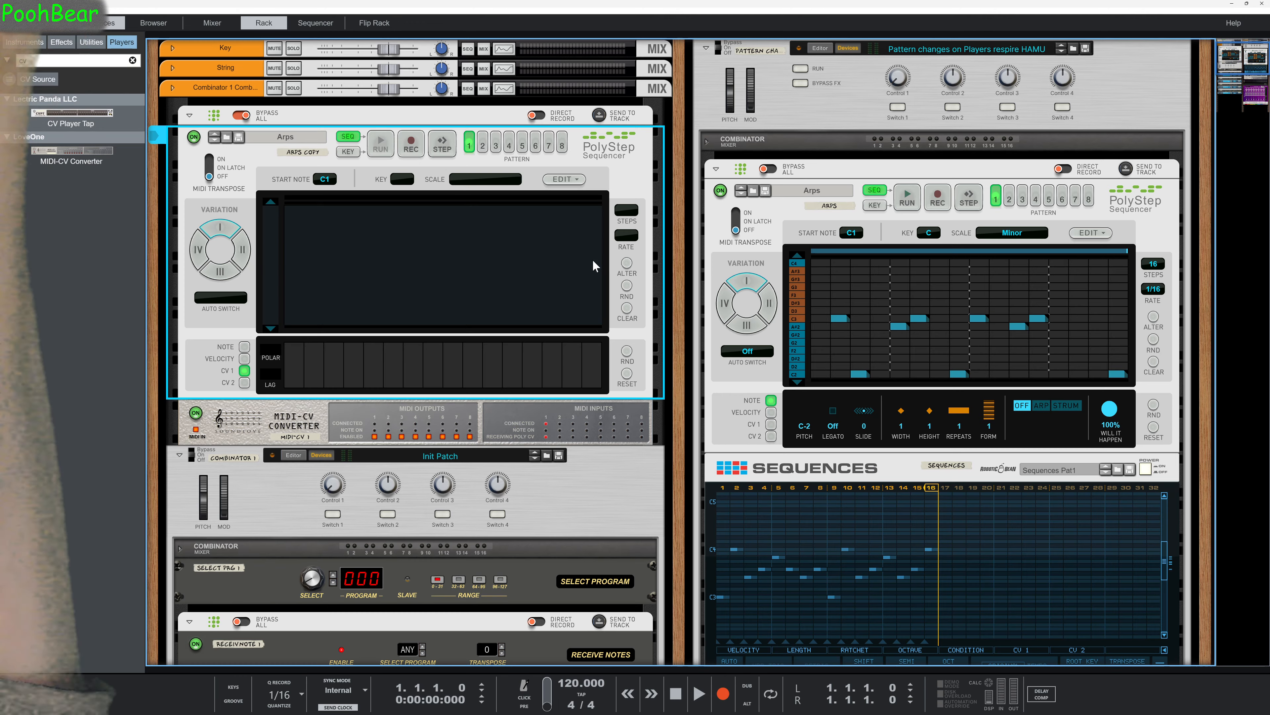
left_click(770, 424)
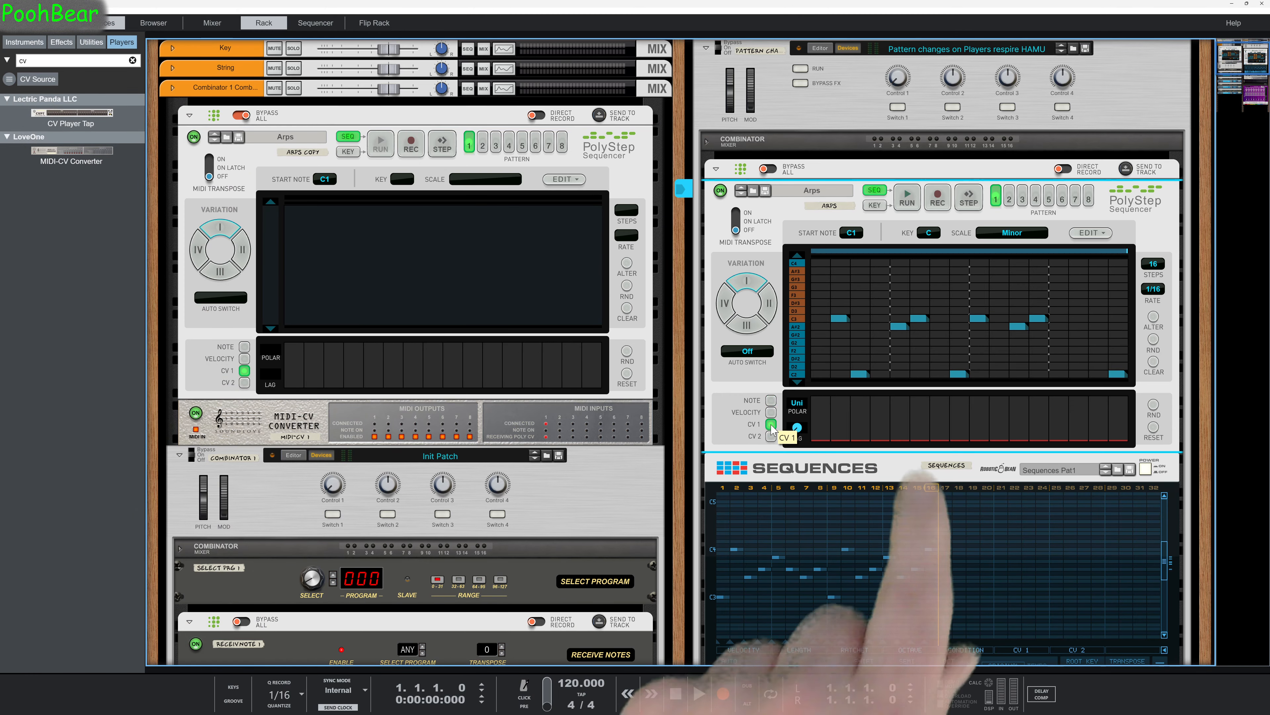
Check the CV 1 lane of pattern 3 in the Arps sequencer, return to pattern 1, and copy the Arps copy sequencer's patch.
left_click(1010, 201)
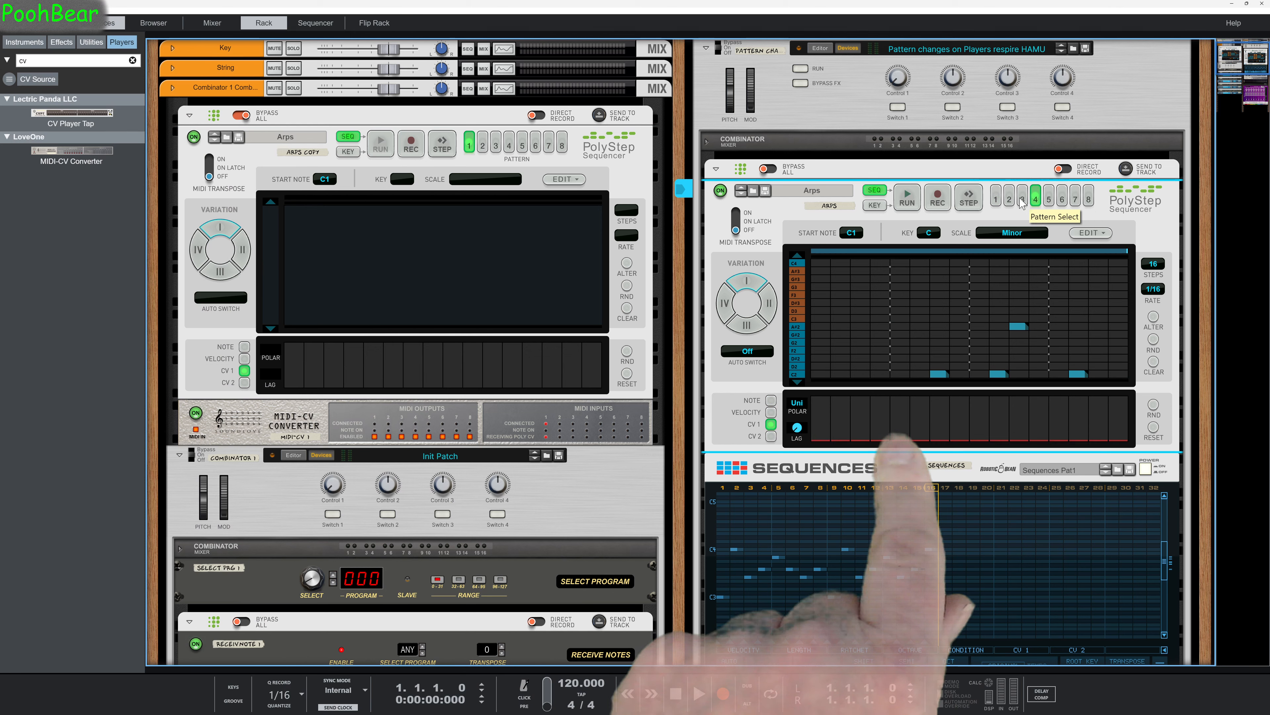
left_click(996, 200)
right_click(627, 182)
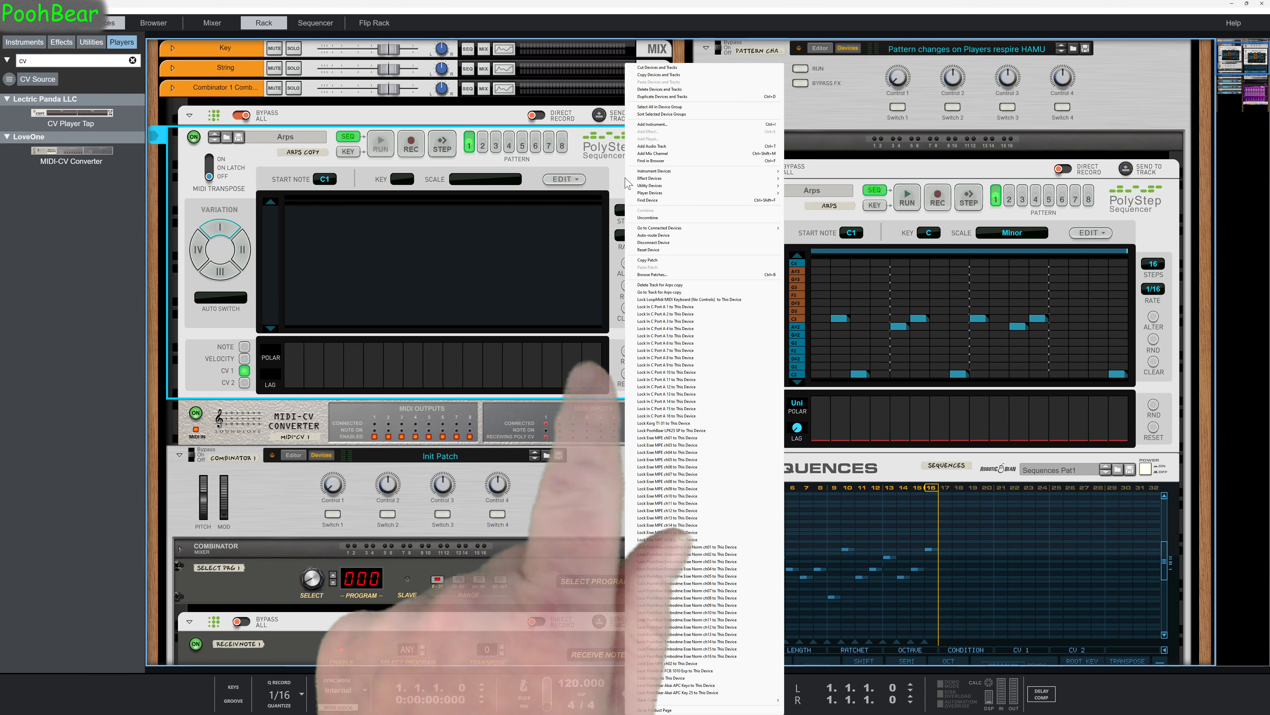
left_click(652, 260)
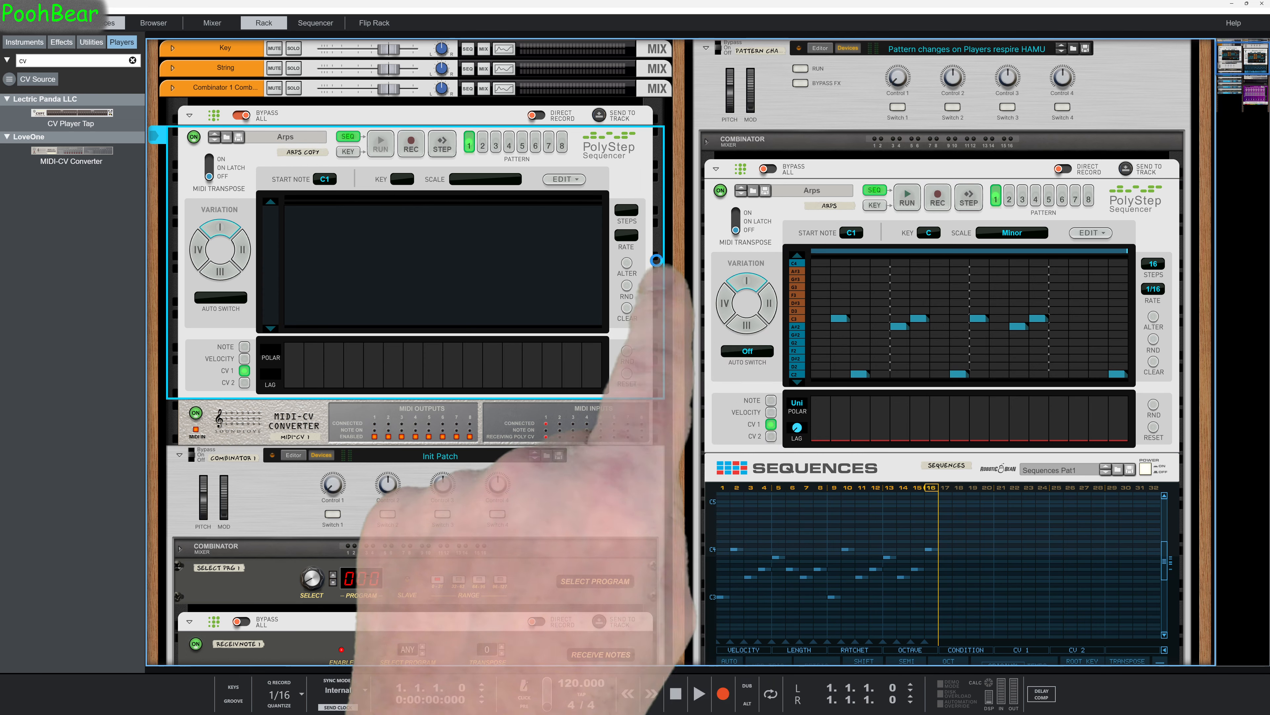
right_click(785, 217)
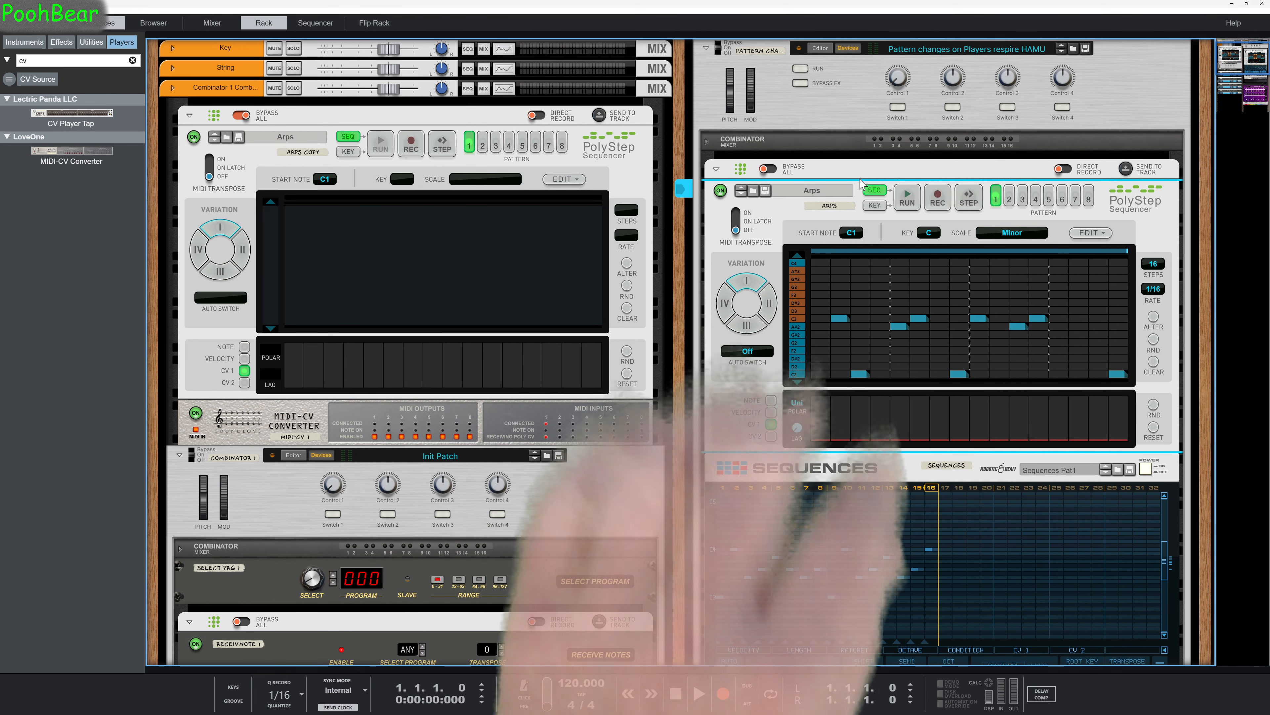
Play the song to follow the pattern-driven instrument switching in Combinator 1, and set the Piano ID8's sound to Vibes.
scroll(838, 345, "down", 2)
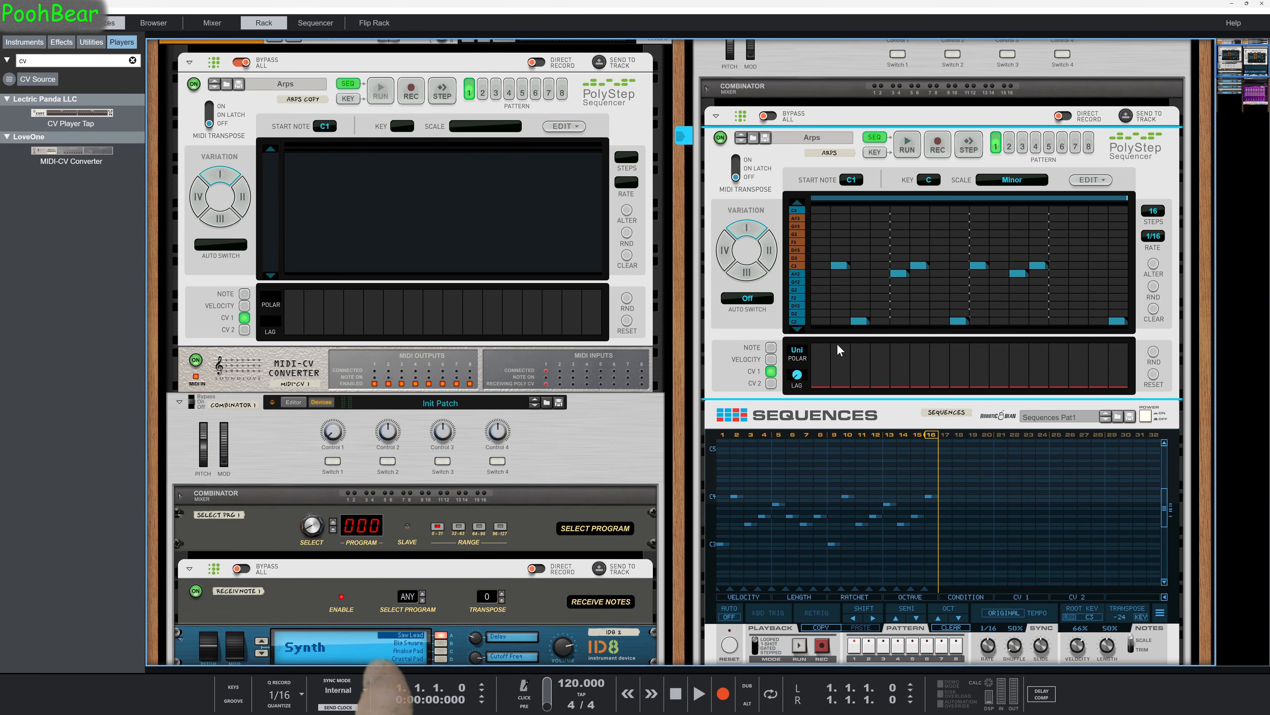
key("space")
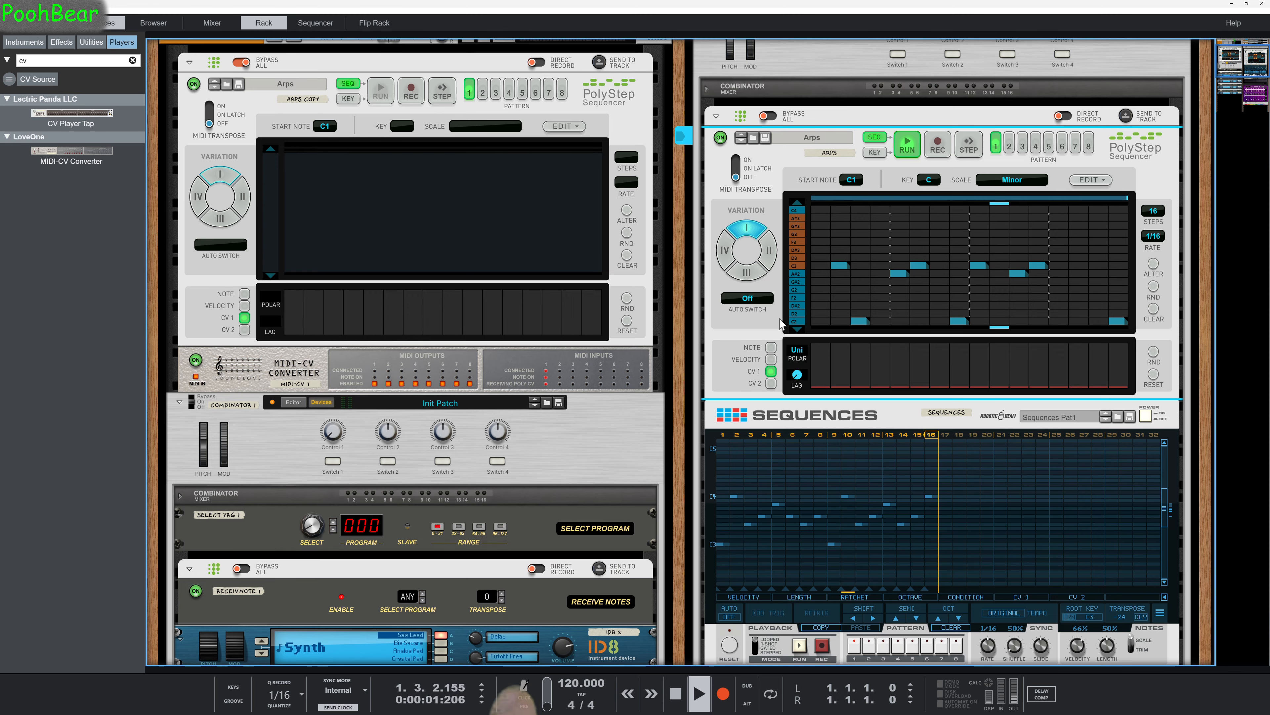
scroll(615, 466, "down", 2)
scroll(616, 463, "down", 4)
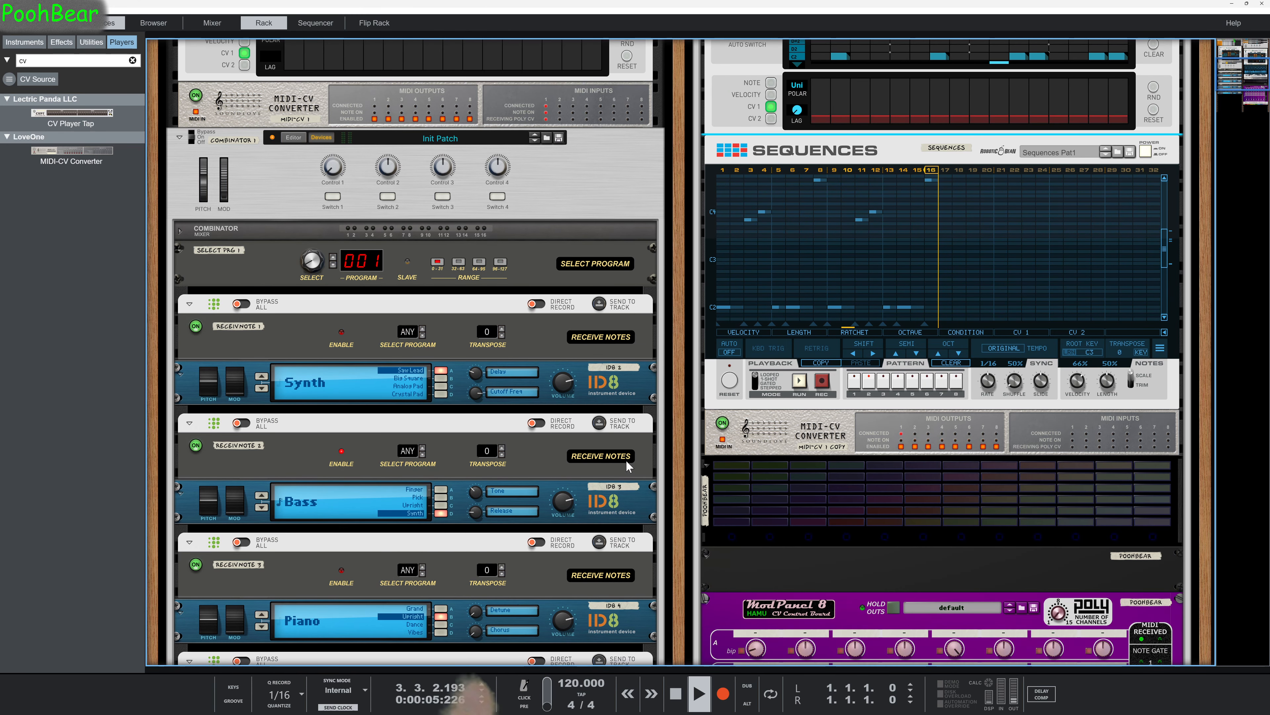
scroll(600, 483, "down", 1)
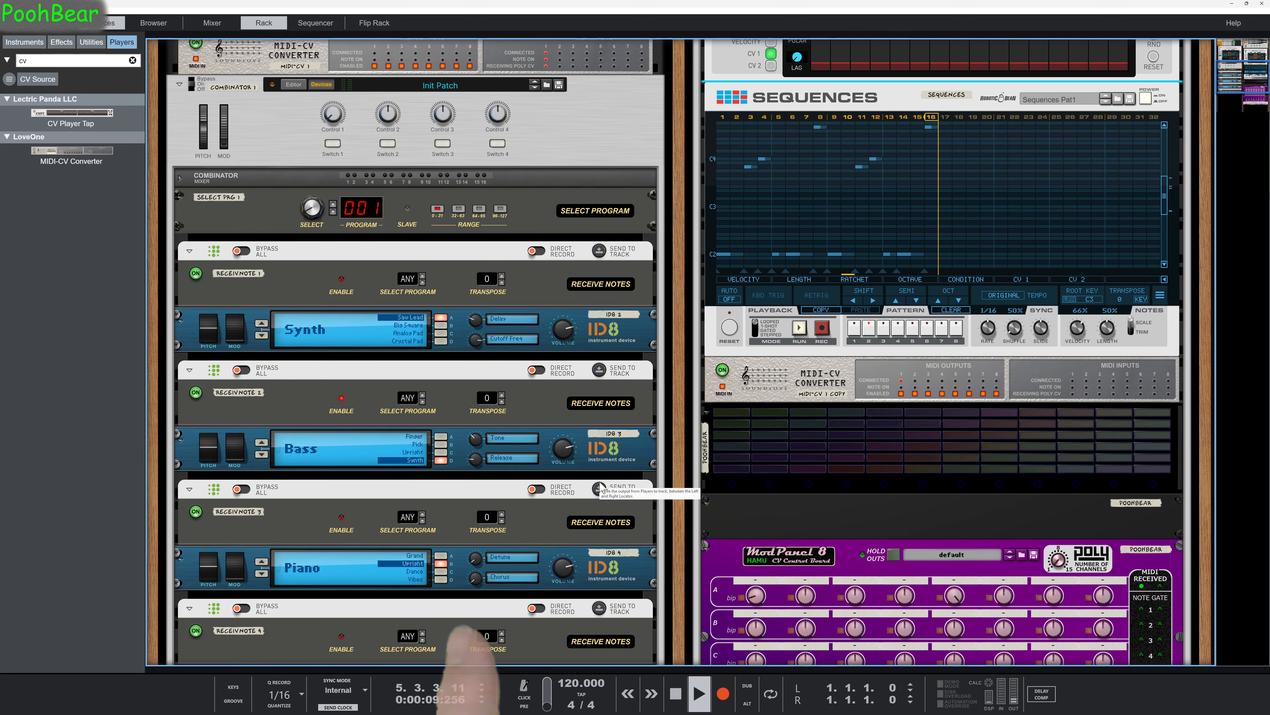
scroll(602, 486, "down", 1)
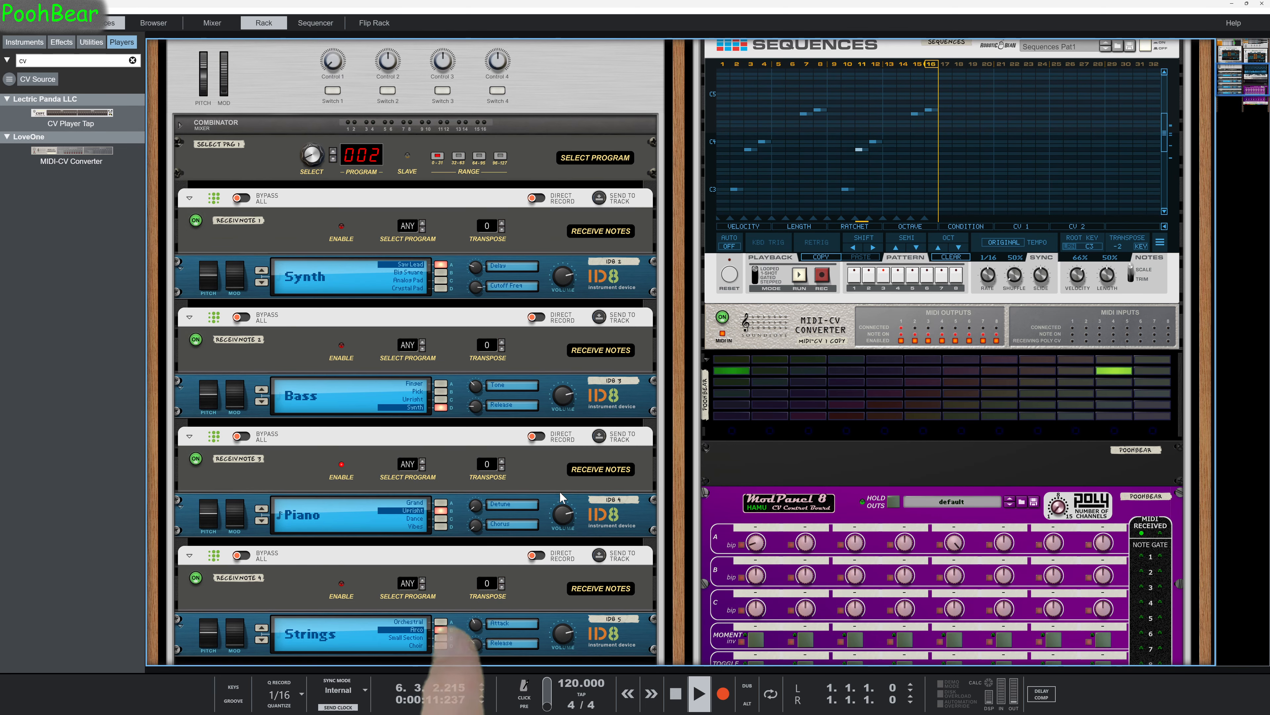
left_click(434, 527)
scroll(489, 525, "down", 1)
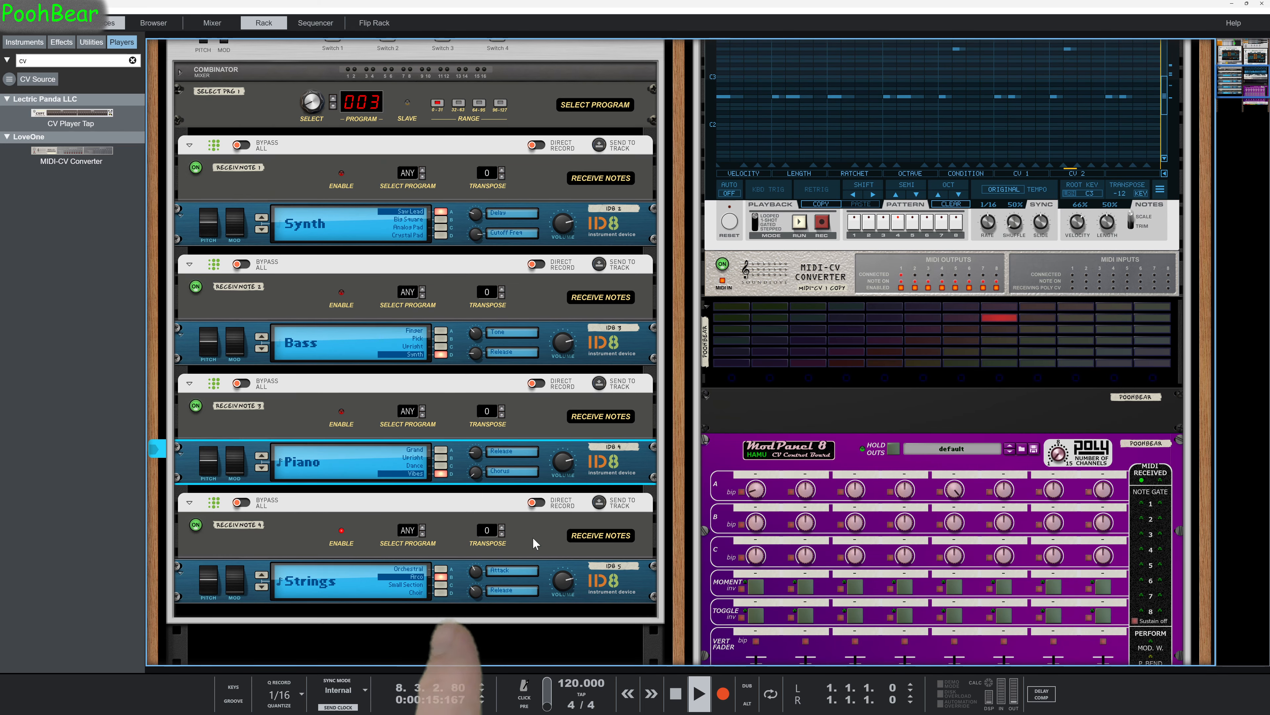
Delete the Sequences player from the stack after switching it off and stopping playback.
scroll(604, 500, "up", 3)
scroll(604, 502, "up", 3)
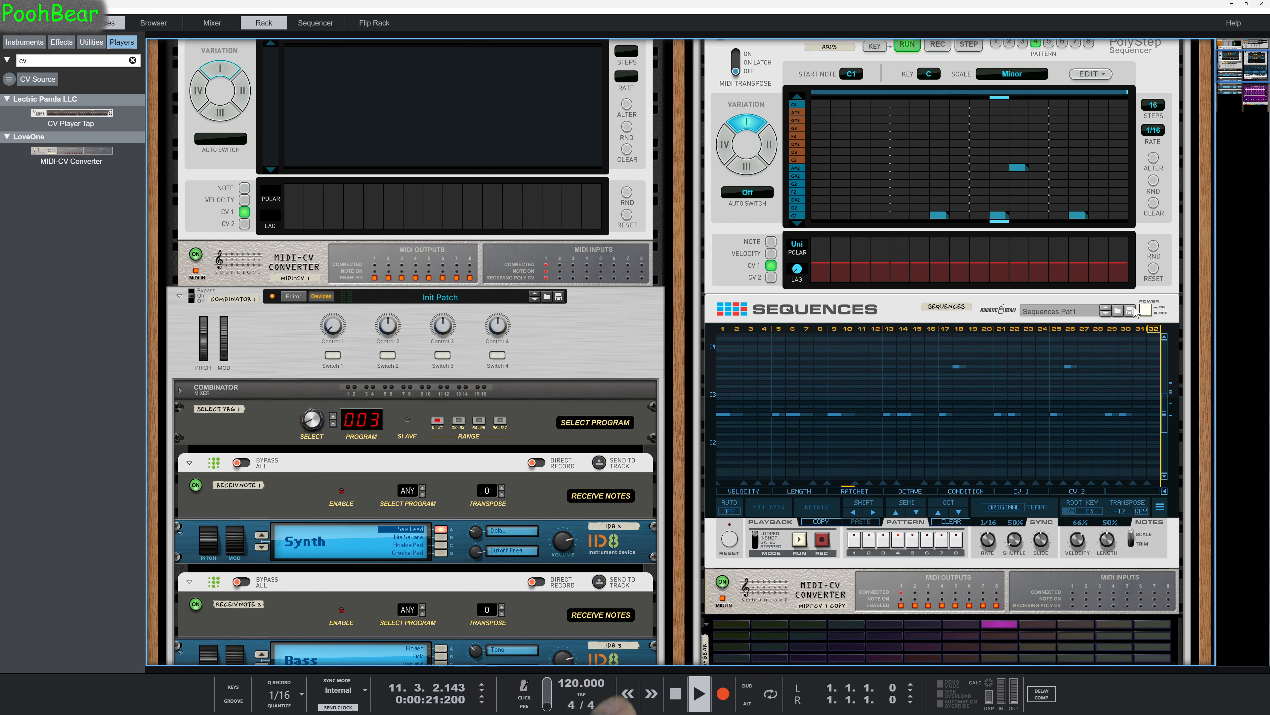
left_click(1146, 311)
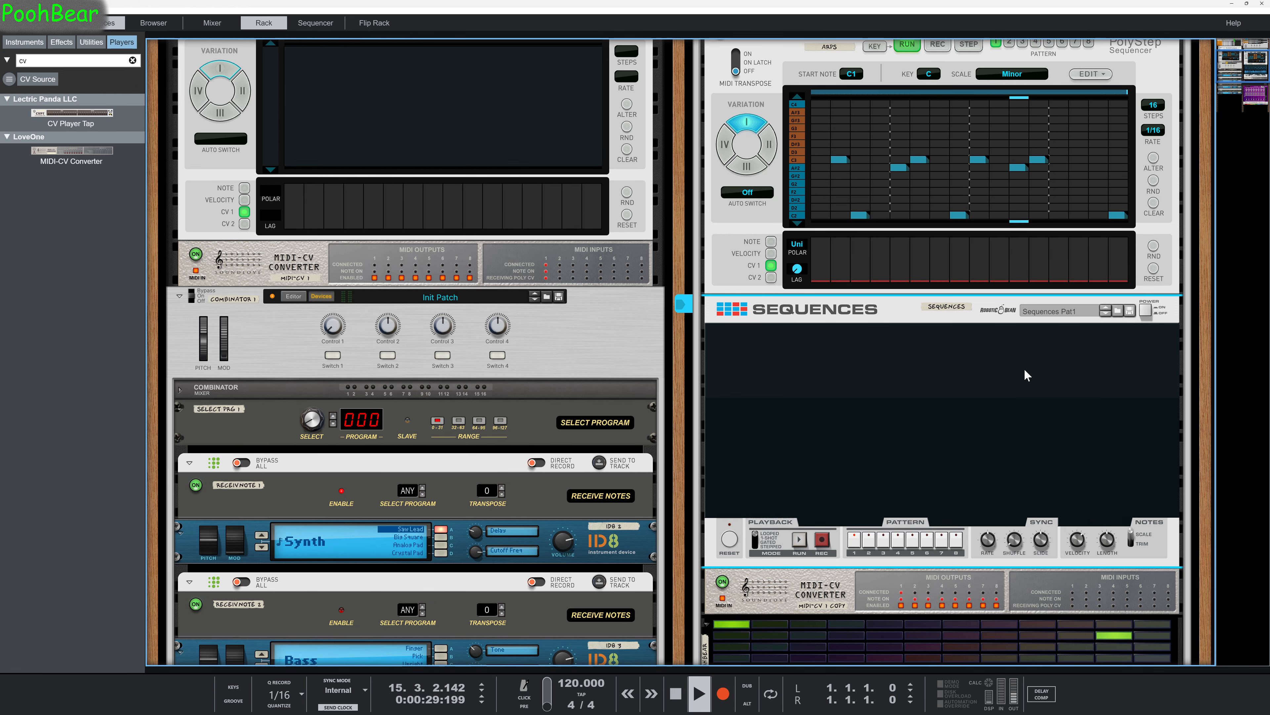
key("space")
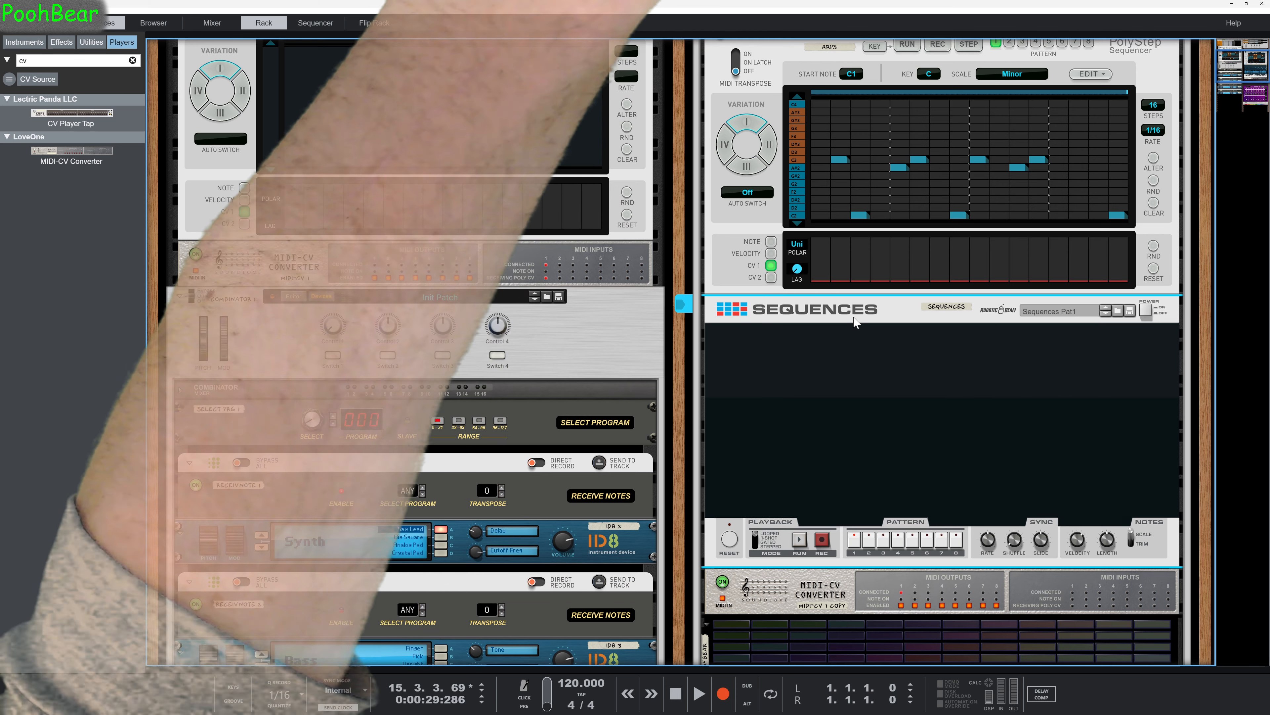
key("Delete")
key("Return")
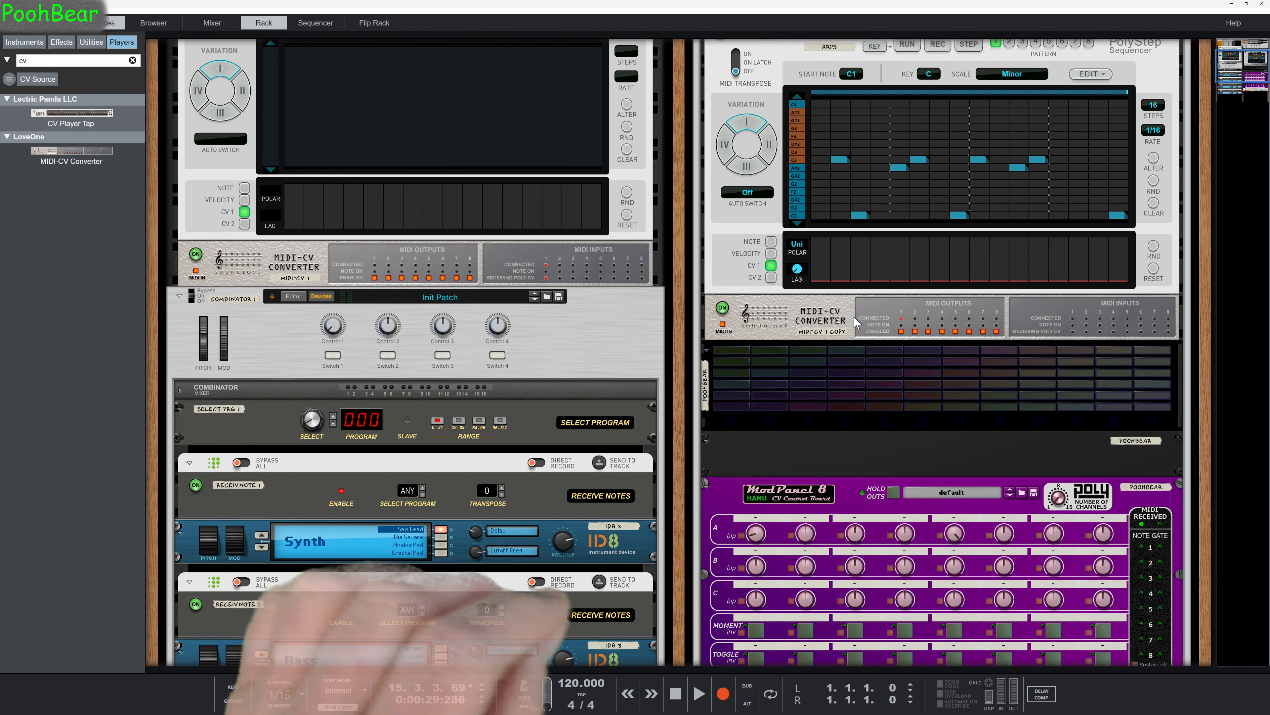
Collapse ModPanel 8 and MoPol, and move Select Program with all Receive Notes and ID8 devices from Combinator 1 to the end of that Combinator.
left_click(706, 489)
left_click(708, 507)
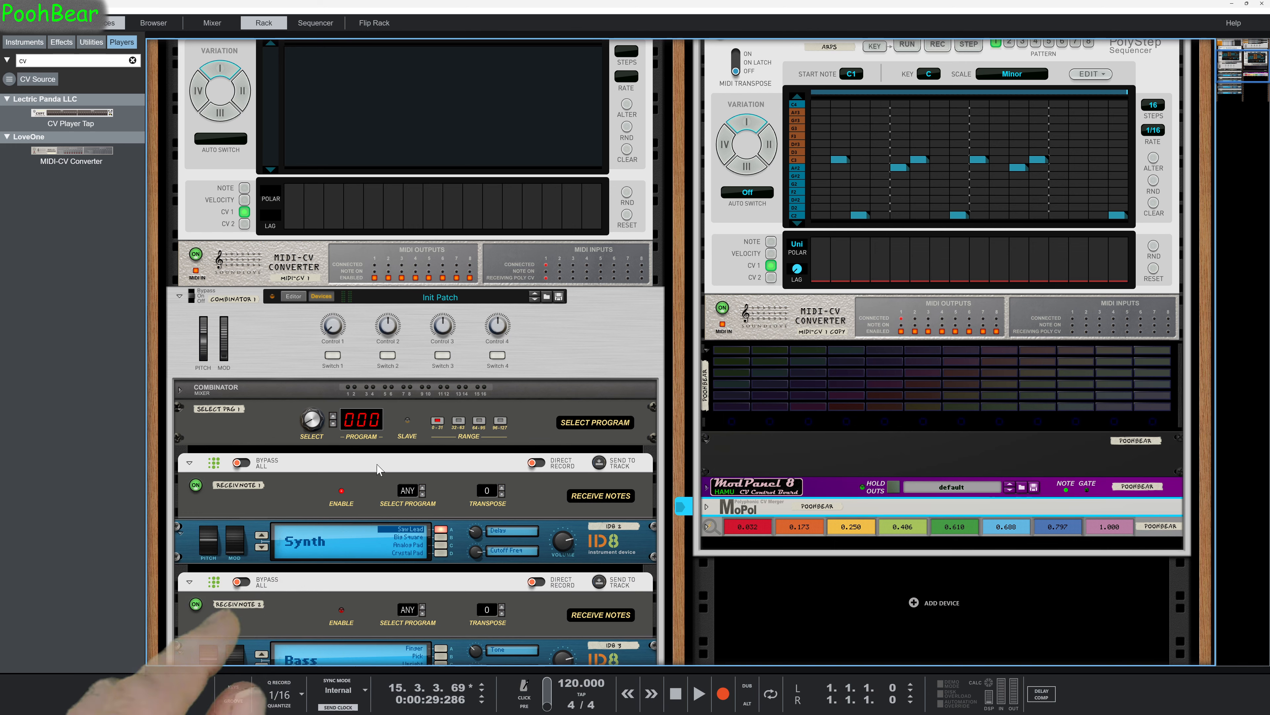
left_click(281, 434)
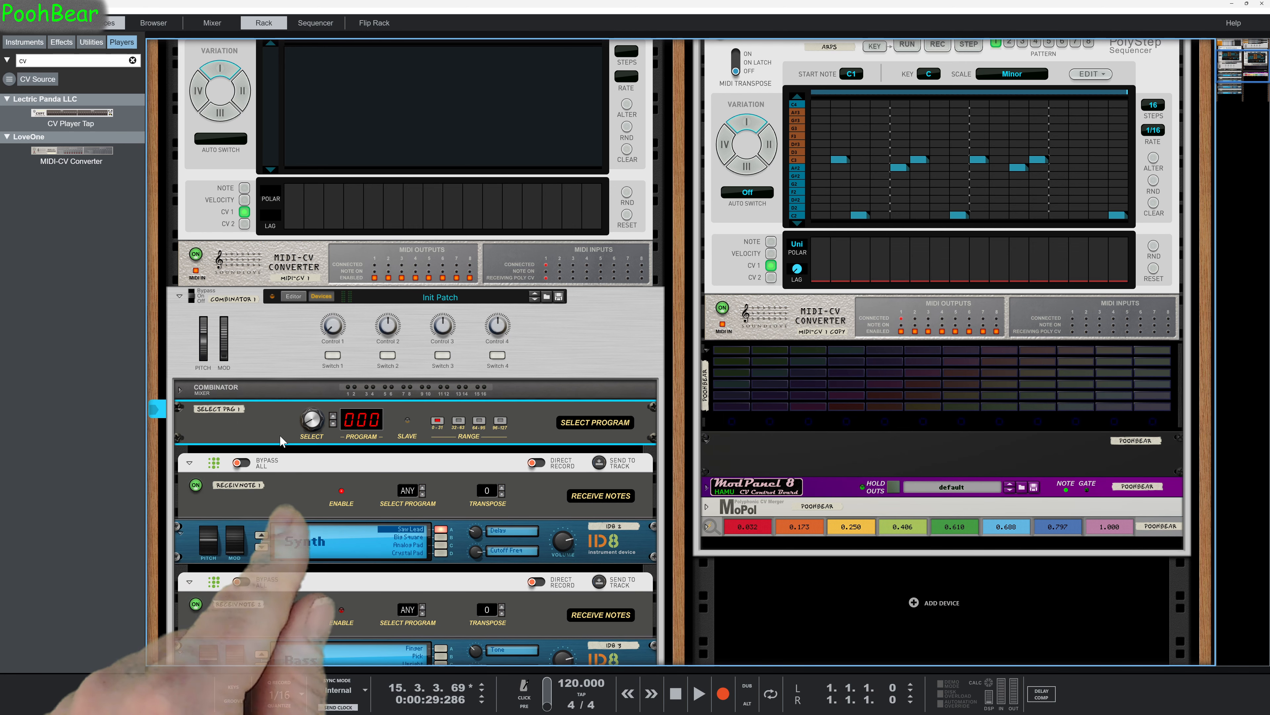
scroll(291, 435, "down", 4)
scroll(295, 444, "down", 3)
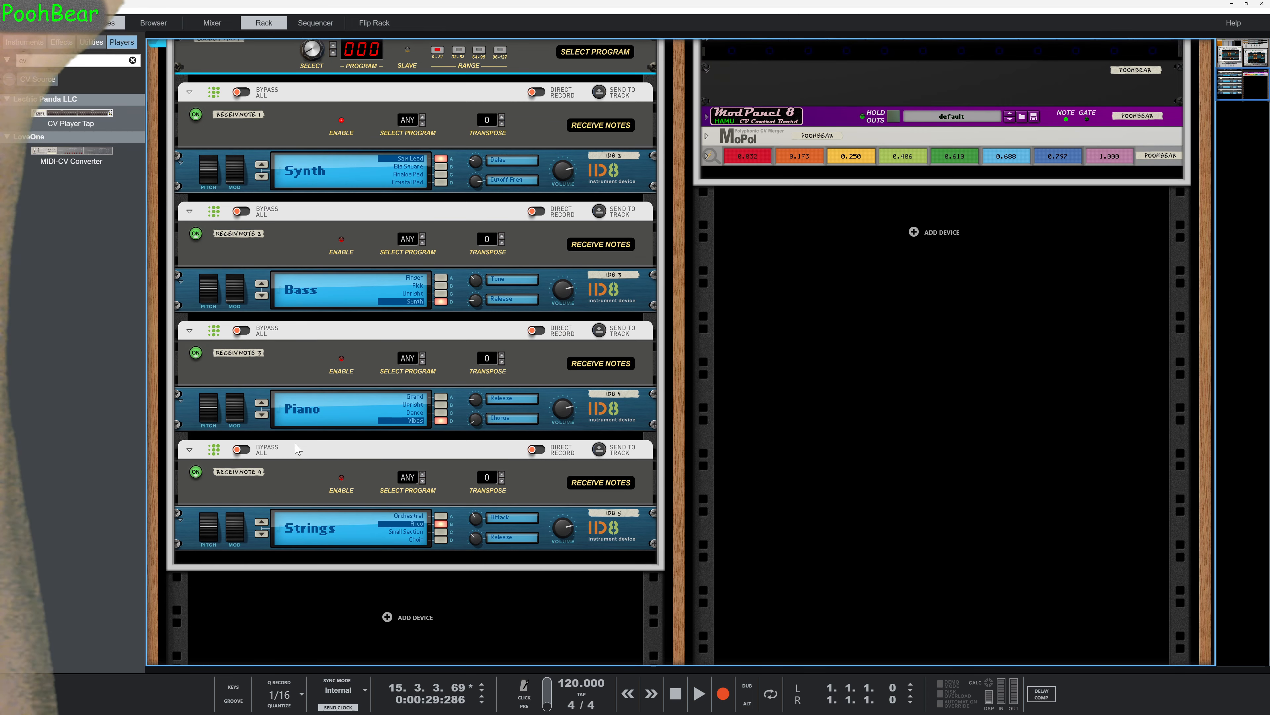
left_click(248, 546, "shift")
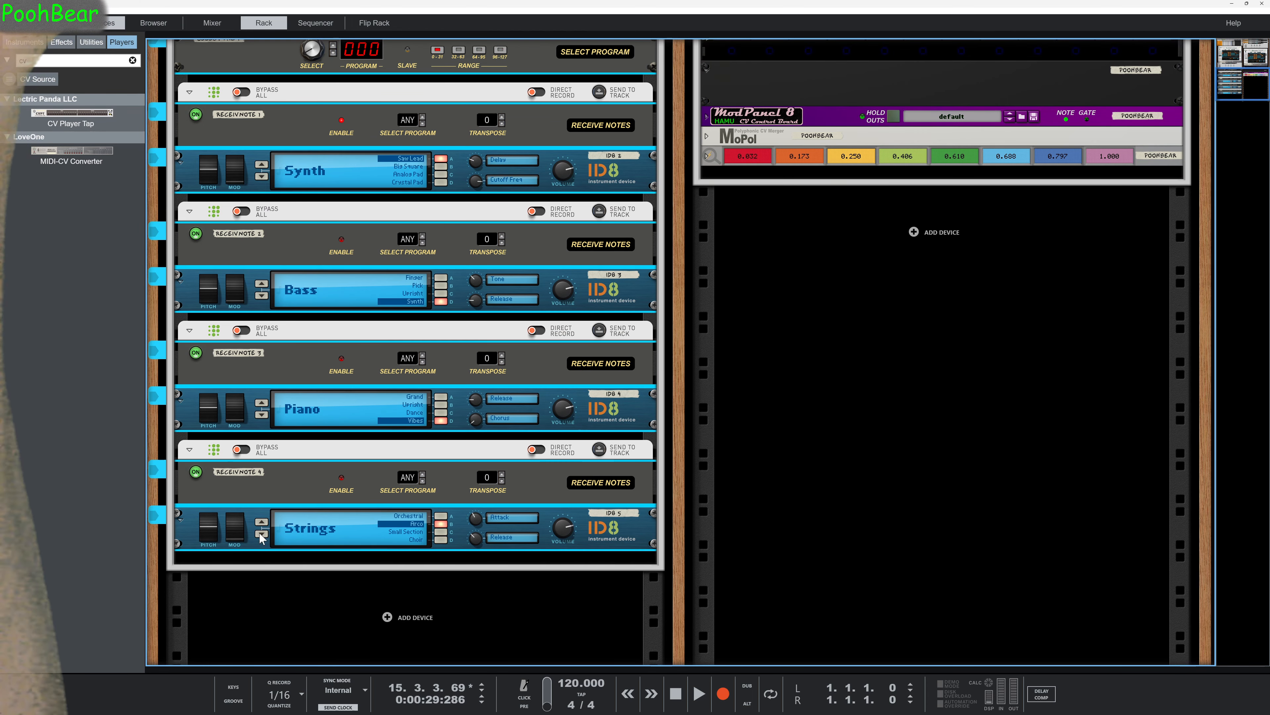
scroll(270, 523, "up", 7)
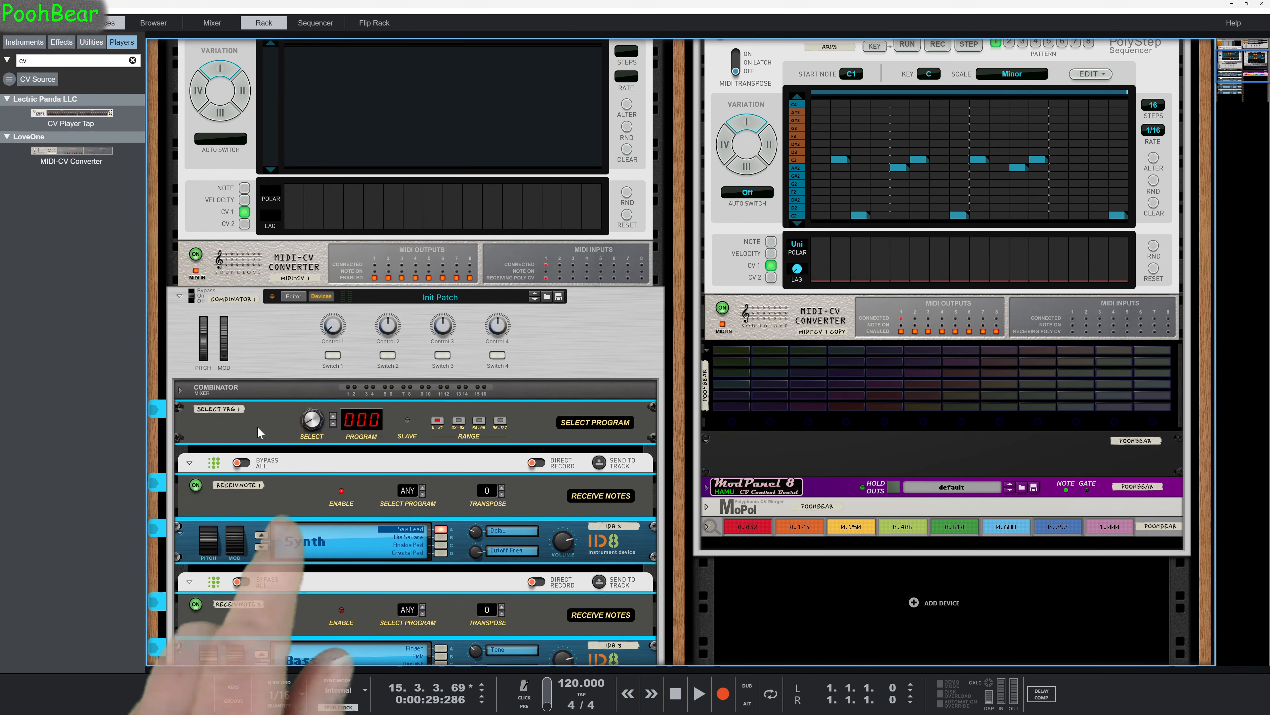
left_click_drag(259, 430, 790, 550)
Move the MIDI-CV 1 converter directly below MIDI-CV 1 COPY and duplicate it three times in that player stack.
scroll(770, 511, "up", 10)
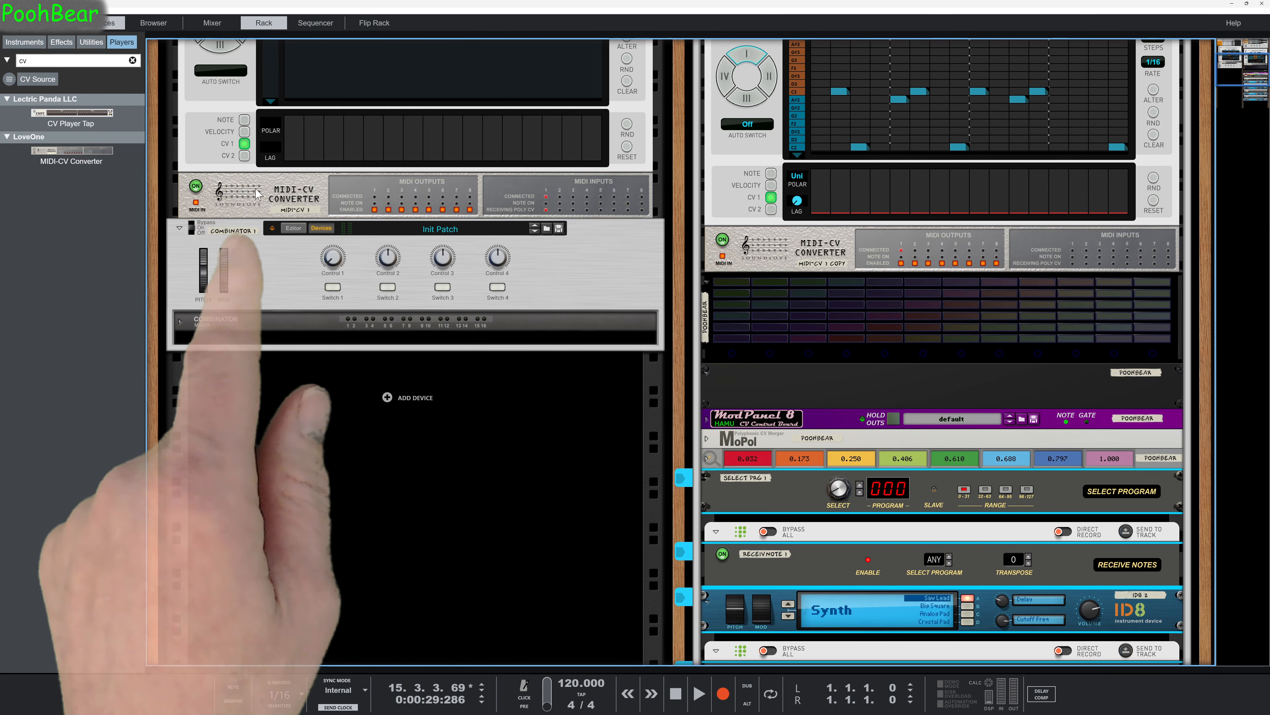
left_click_drag(270, 191, 846, 281)
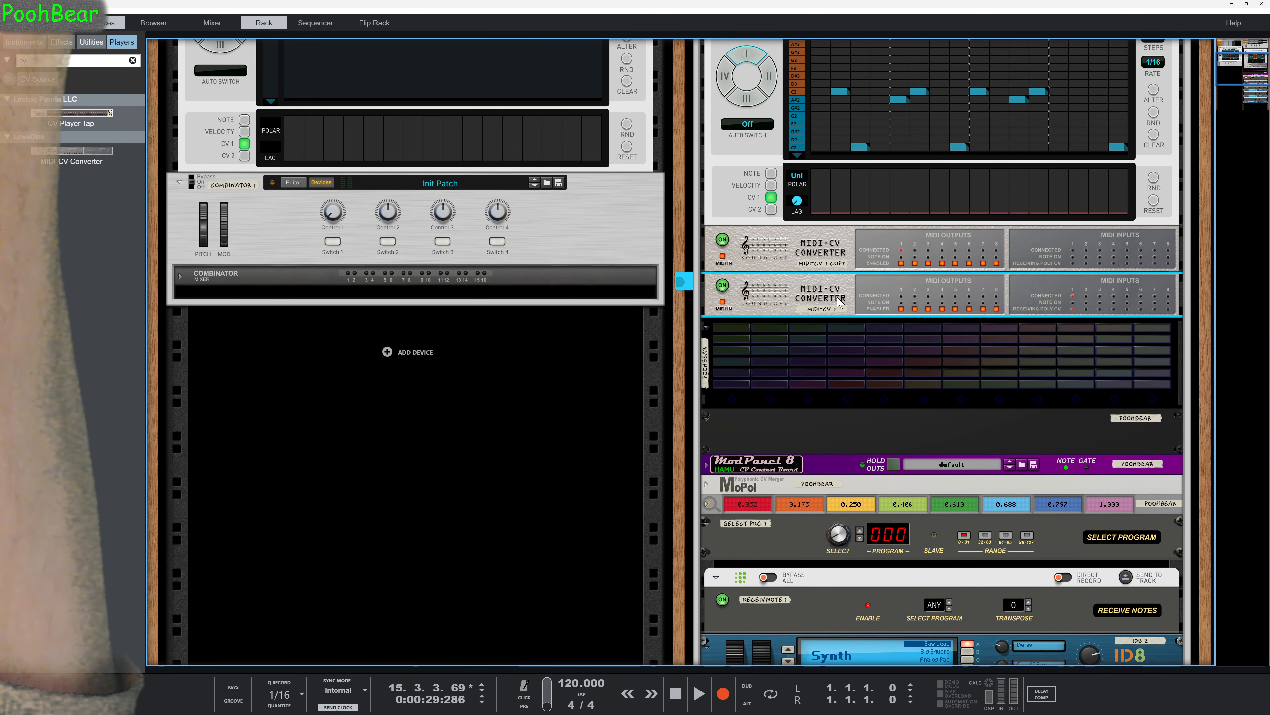
key("Tab")
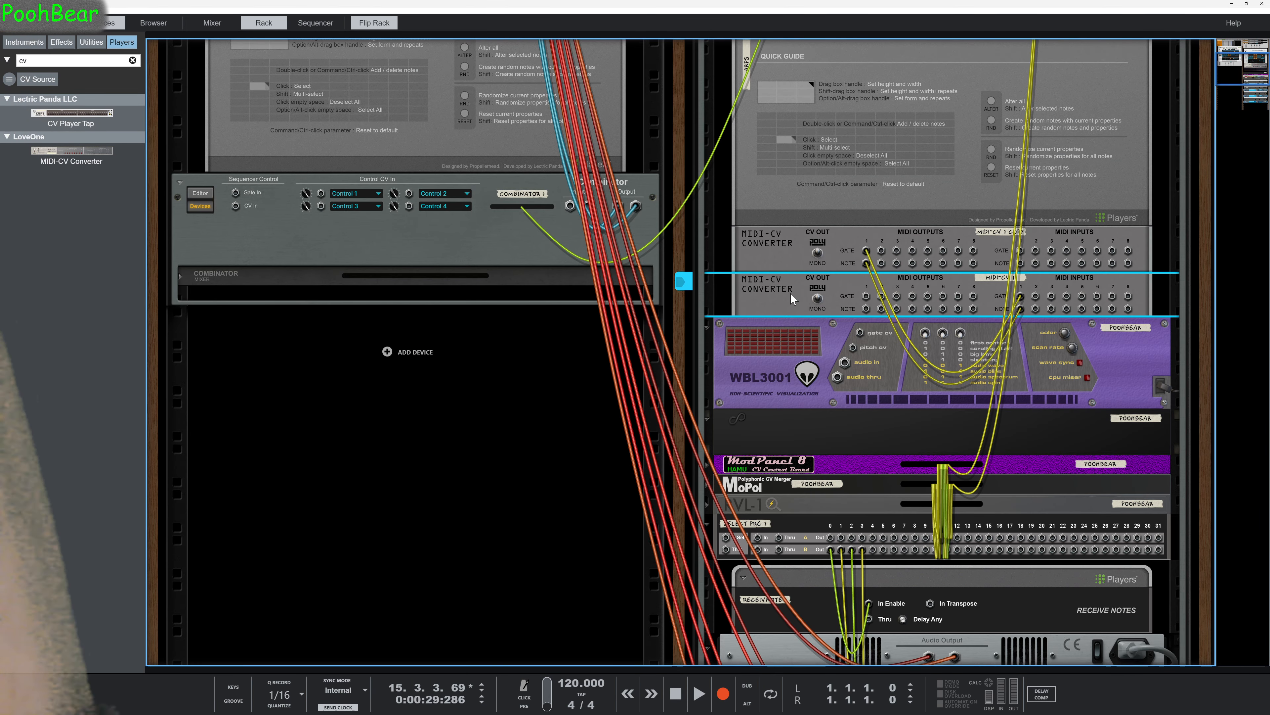
left_click_drag(791, 294, 796, 404)
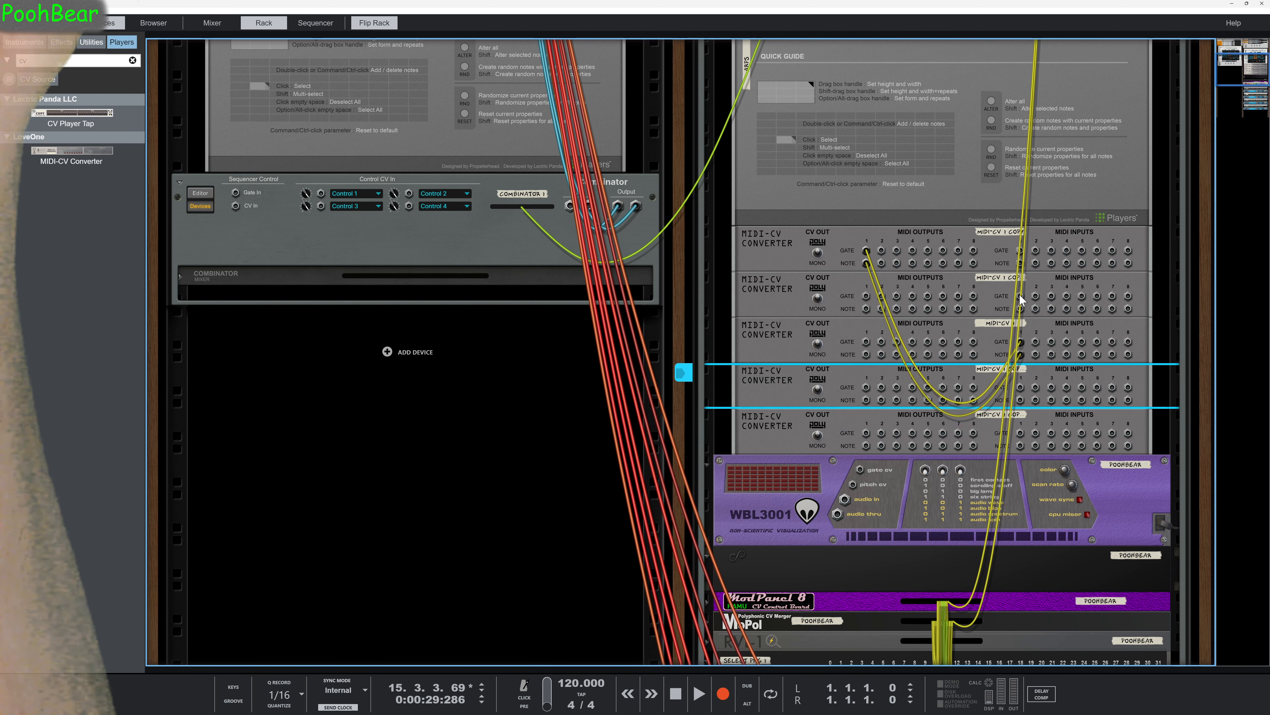
Connect gate and note outputs 2, 3 and 4 of the topmost MIDI-CV converter to gate and note input 1 of the three duplicates.
left_click_drag(1019, 293, 920, 282)
left_click_drag(1021, 306, 1021, 309)
left_click_drag(1020, 387, 998, 381)
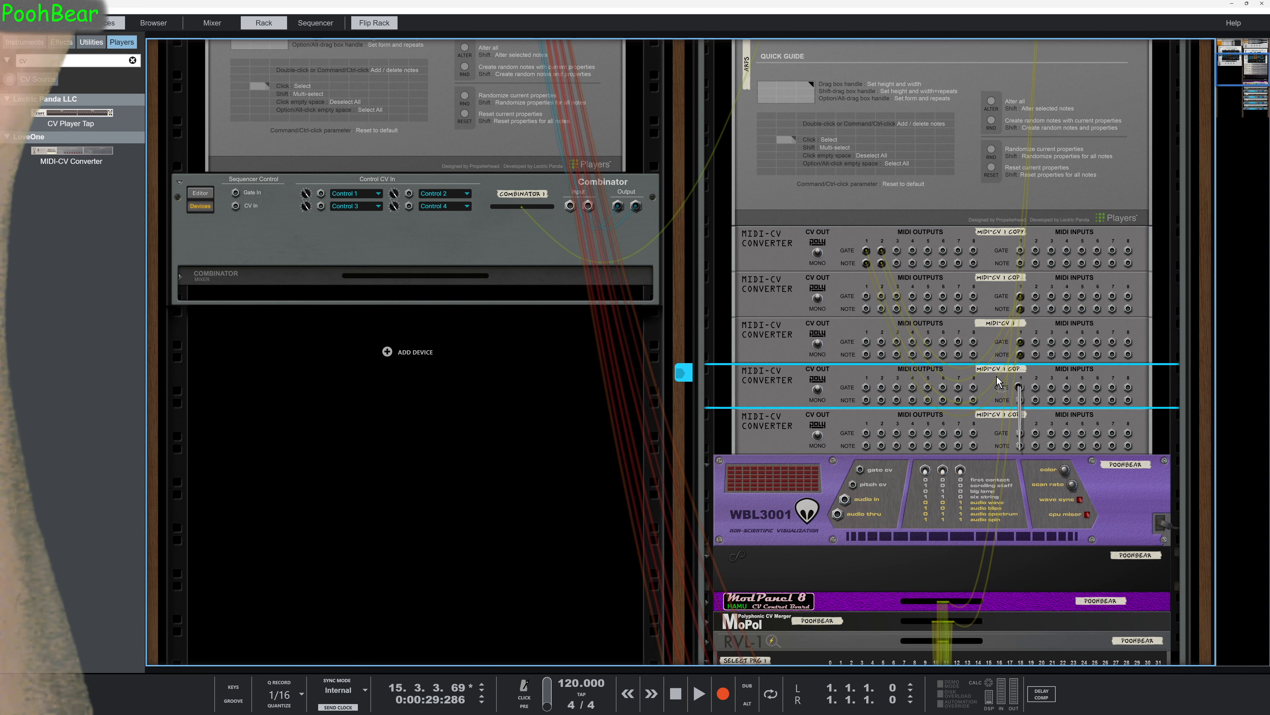
left_click_drag(897, 254, 927, 302)
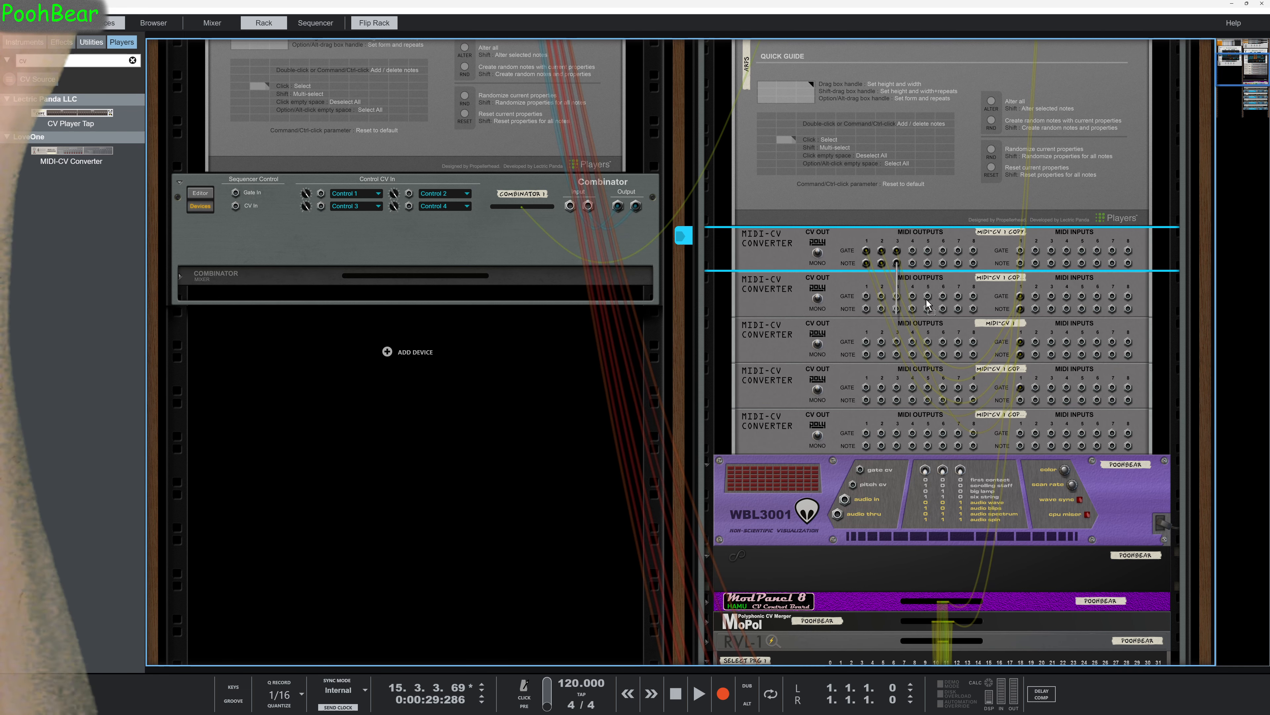
left_click_drag(1020, 400, 938, 312)
left_click_drag(913, 255, 1021, 449)
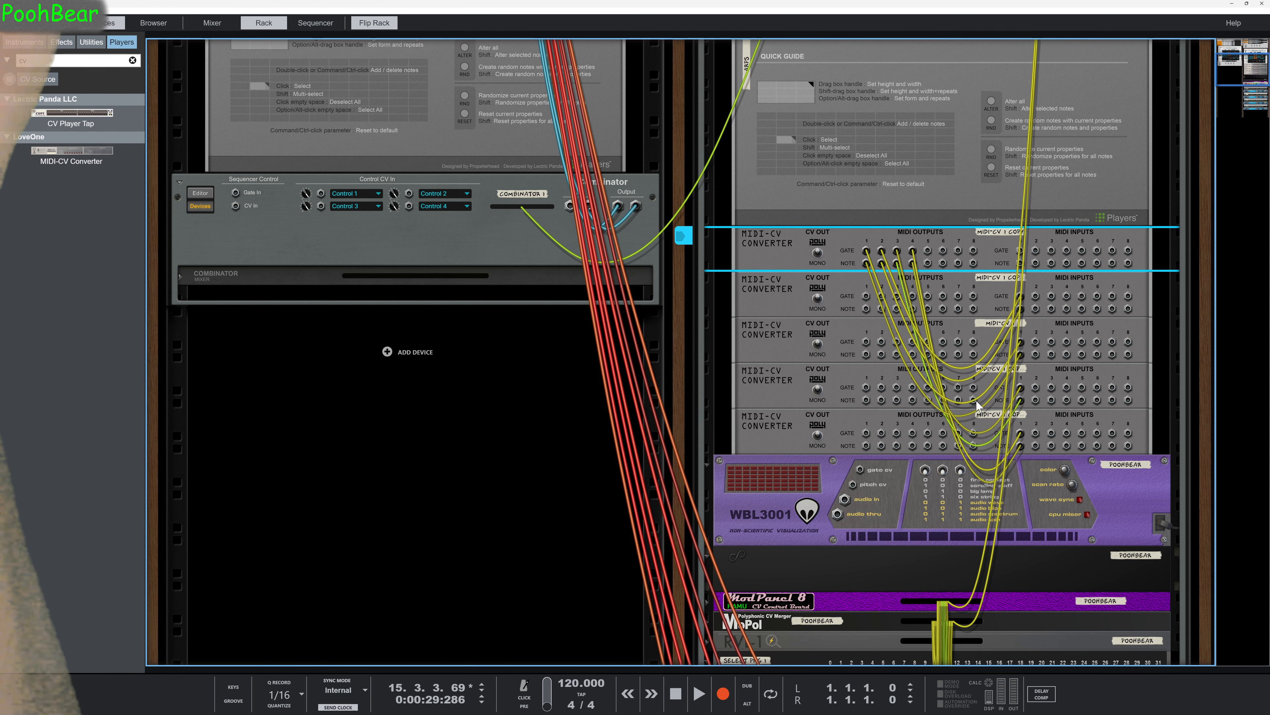
Move the four lower MIDI-CV converters into the four Receive Notes player stacks, placing one above each Receive Notes device.
scroll(907, 379, "down", 1)
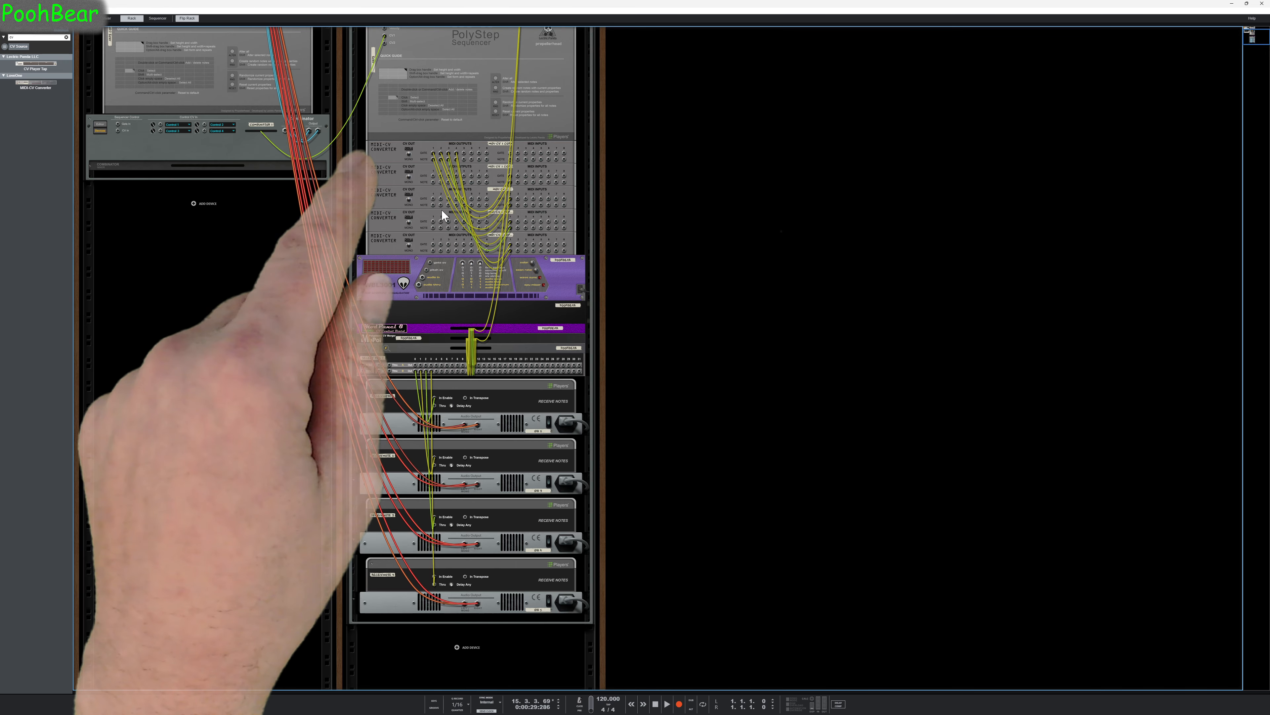
left_click_drag(394, 177, 400, 388)
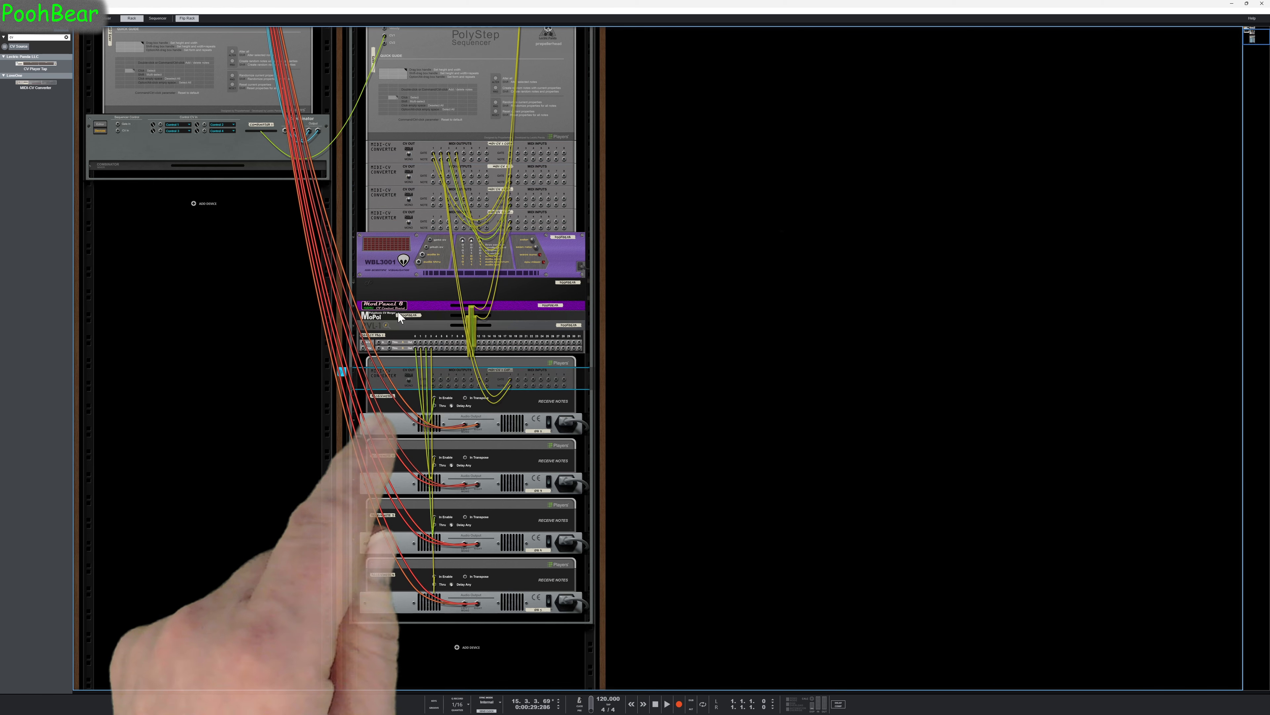
mouse_move(389, 171)
left_mouse_down()
mouse_move(413, 448)
mouse_move(396, 512)
left_mouse_up()
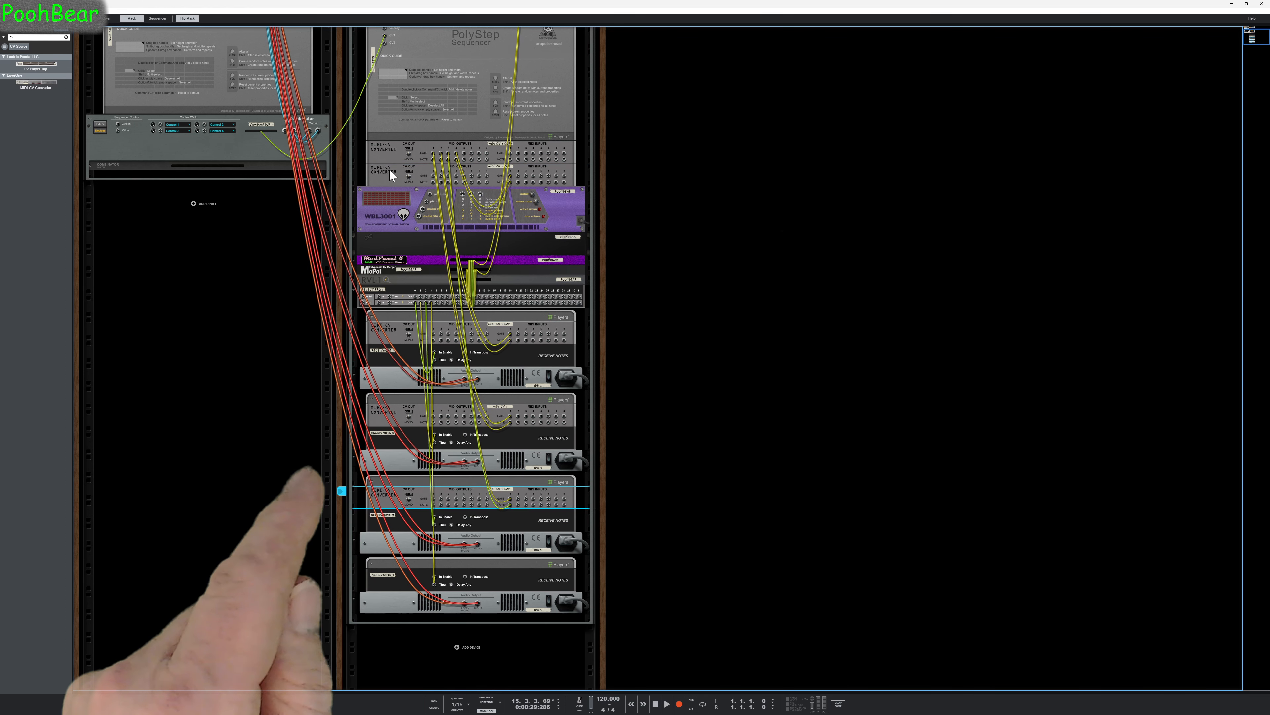
left_click_drag(390, 171, 386, 569)
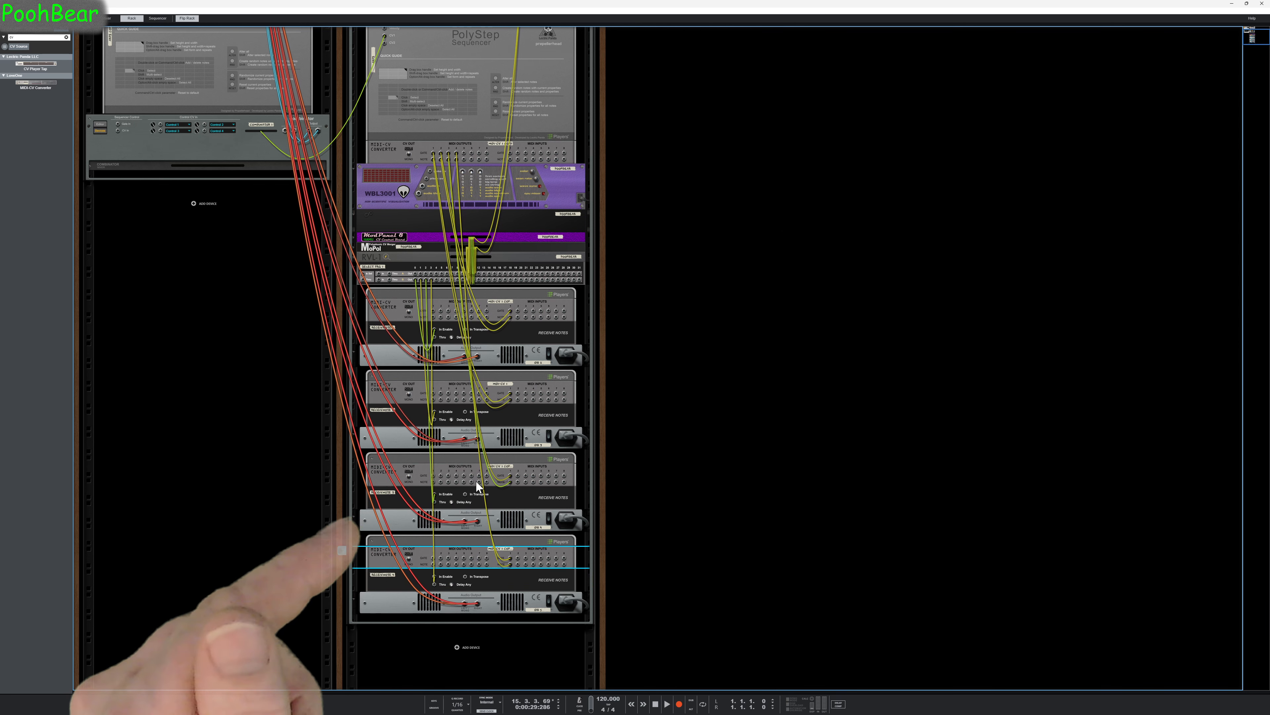
Show both Combinators' editors and move the PolyStep CV1 cable from Combinator 1's source CV1 input to the pattern Combinator's source CV3 input.
scroll(476, 482, "up", 3)
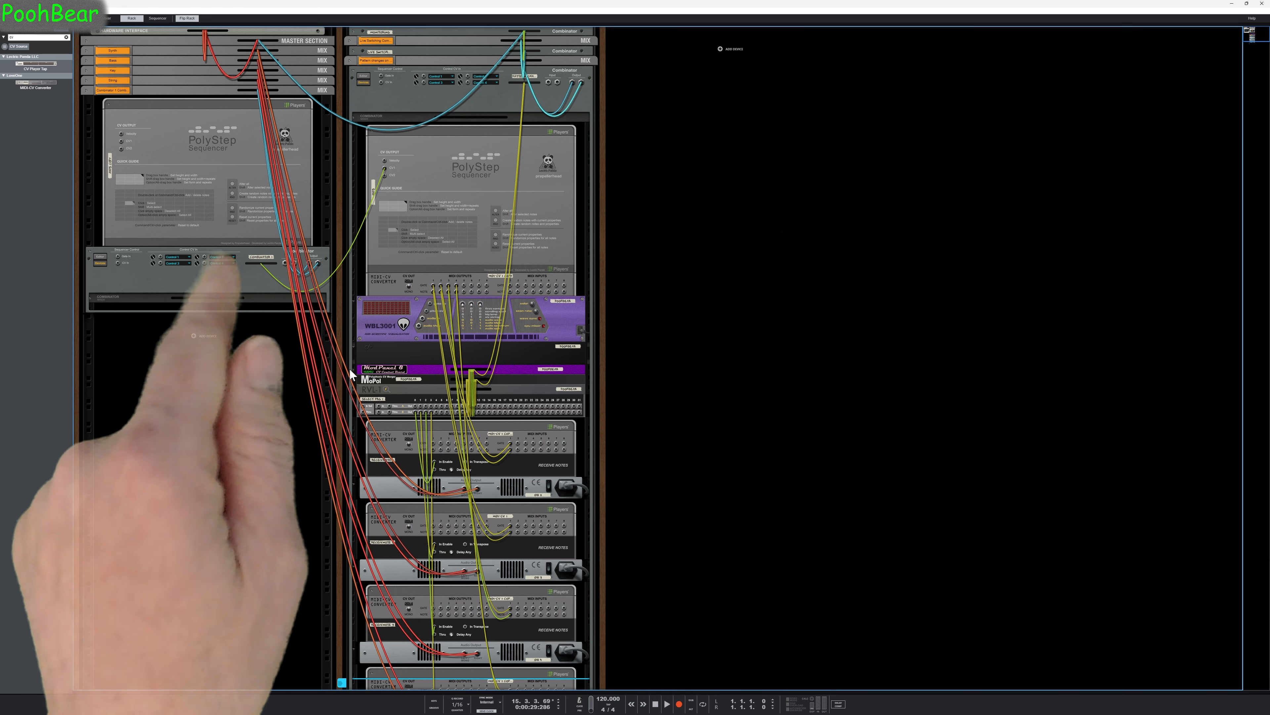
left_click(100, 255)
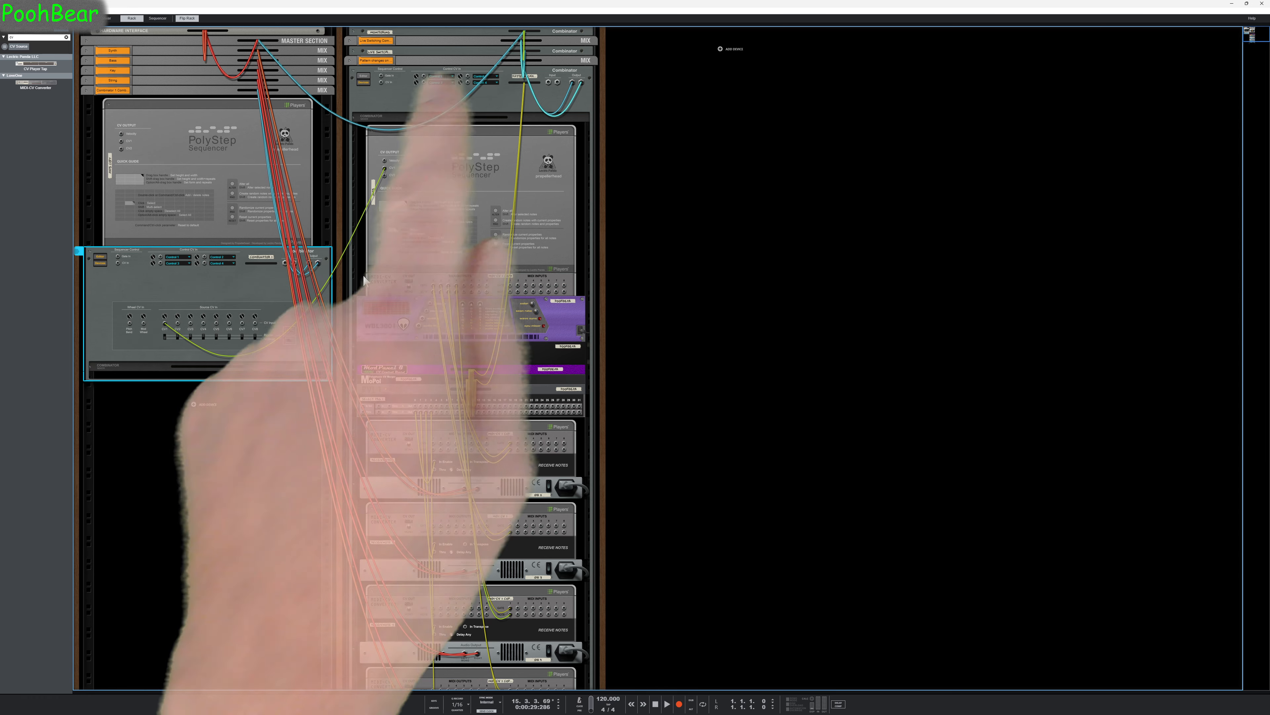
left_click(364, 76)
scroll(468, 147, "down", 2)
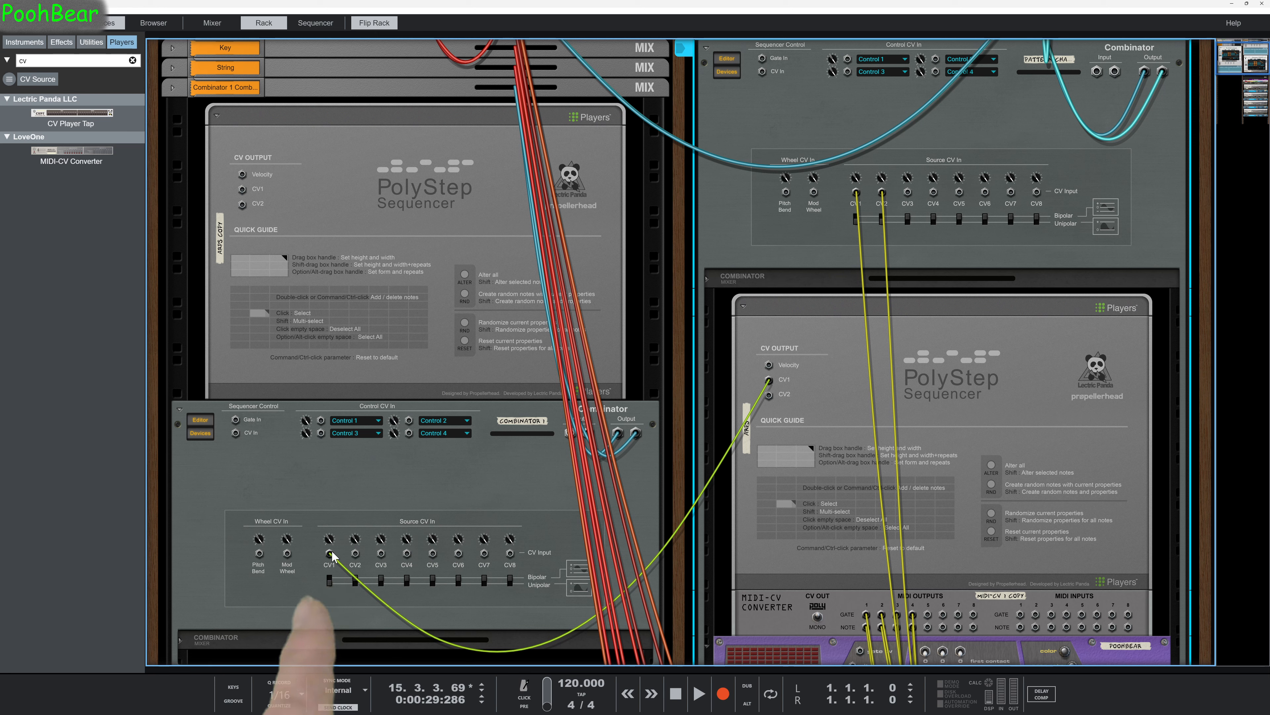
left_click_drag(332, 555, 908, 193)
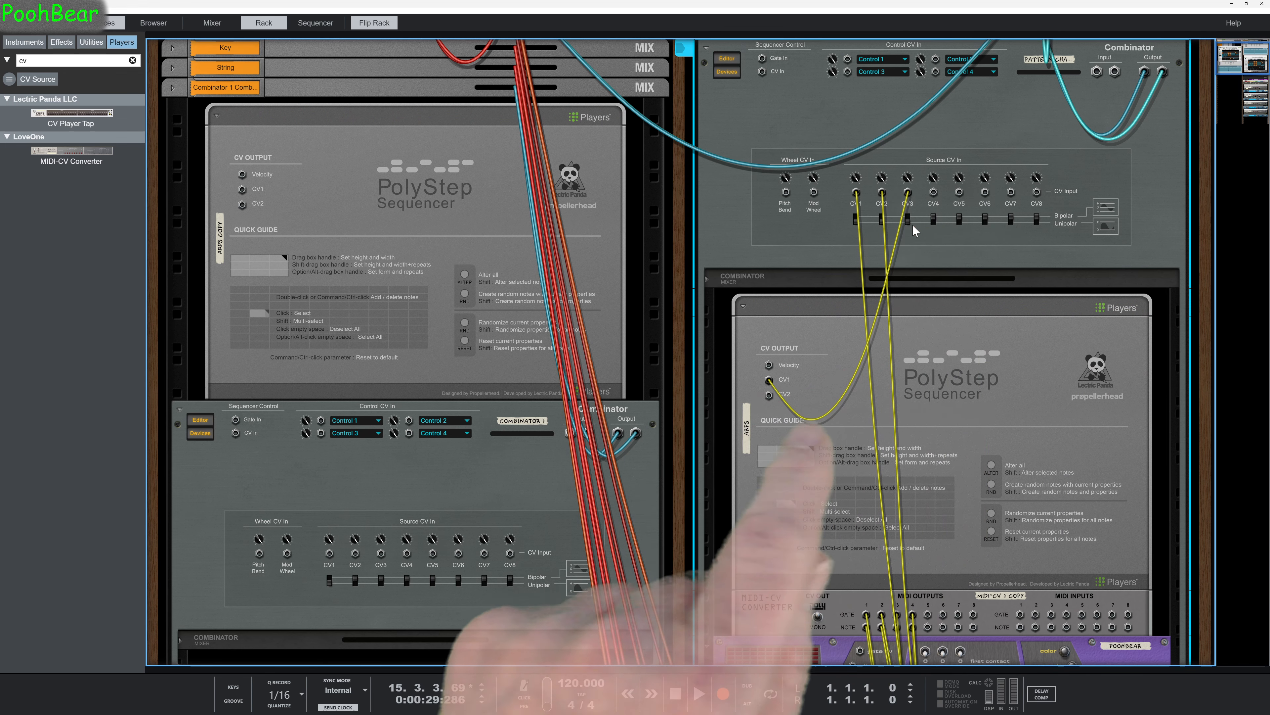
key("Tab")
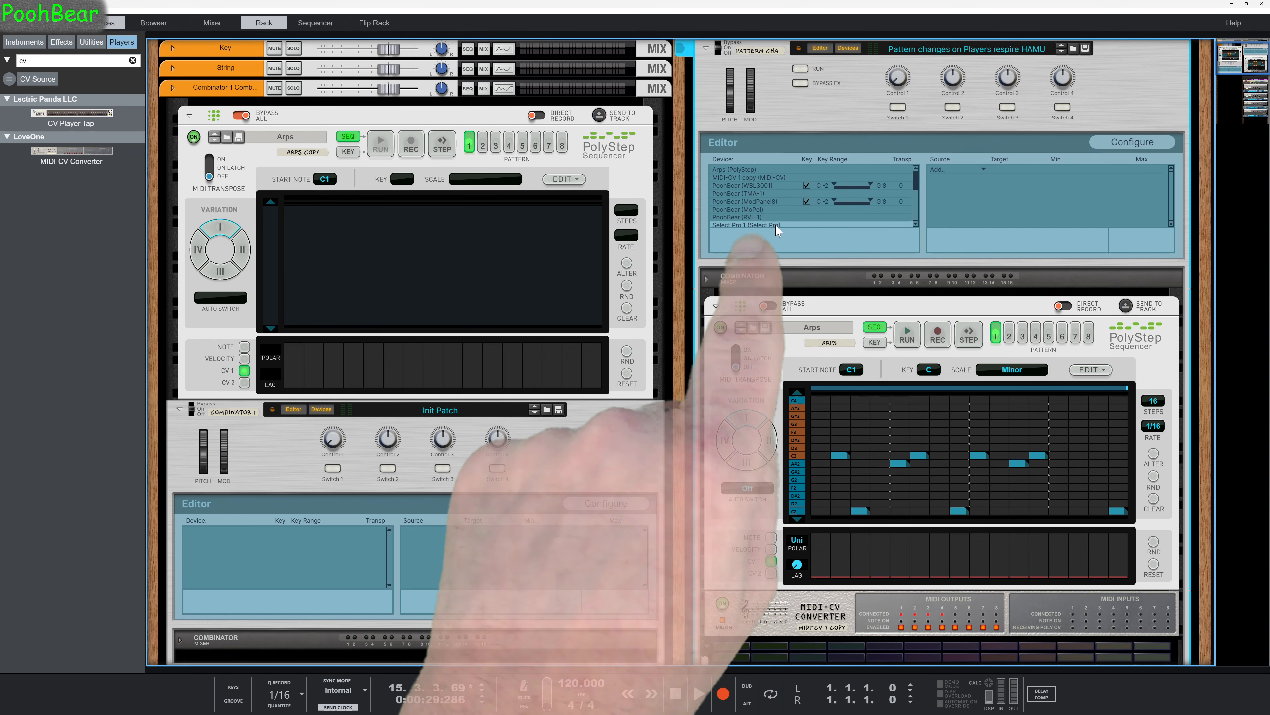
Map CV In 3 to Select Program for Select Prg 1 in the pattern Combinator, with a range of 0 to 7.
left_click(983, 169)
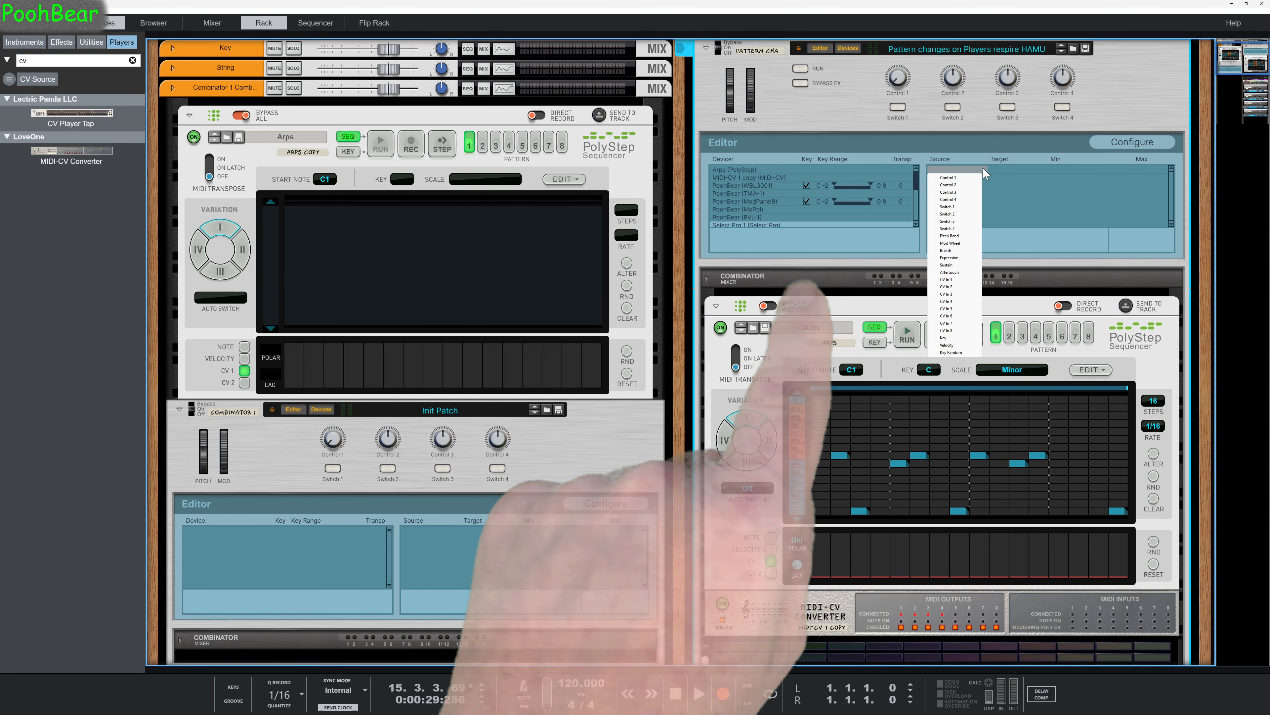
left_click(956, 295)
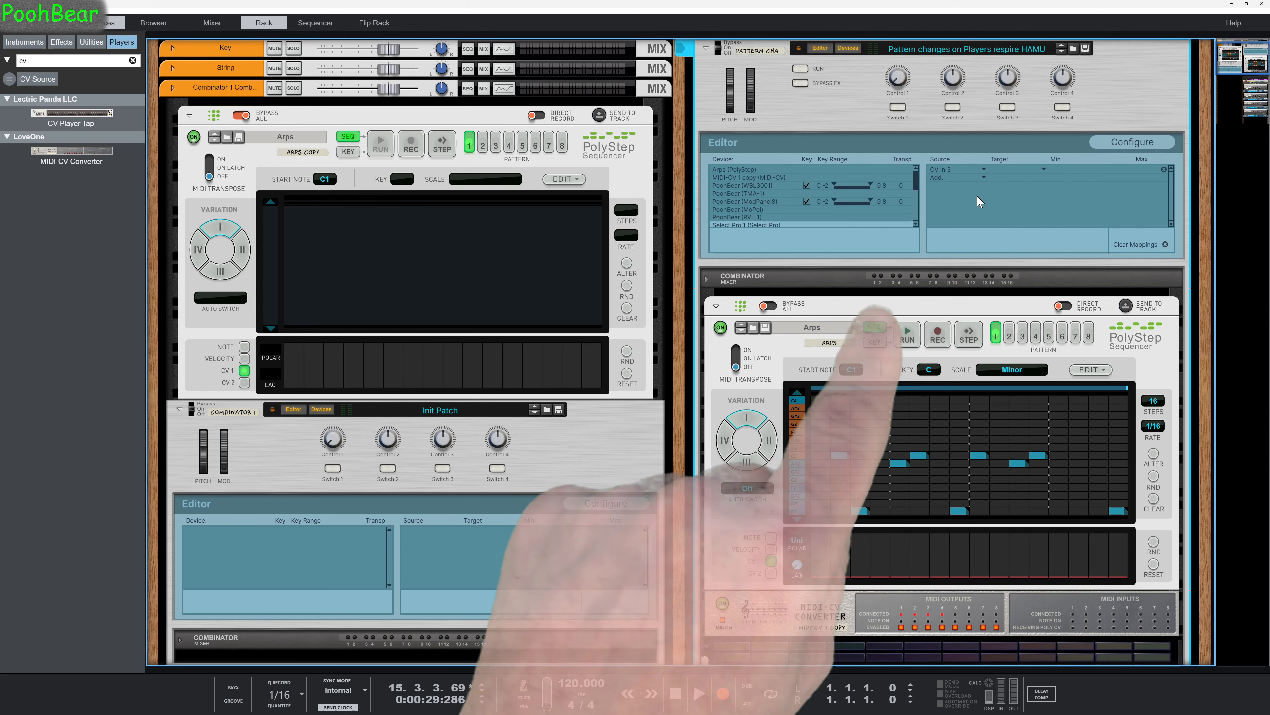
left_click(1044, 170)
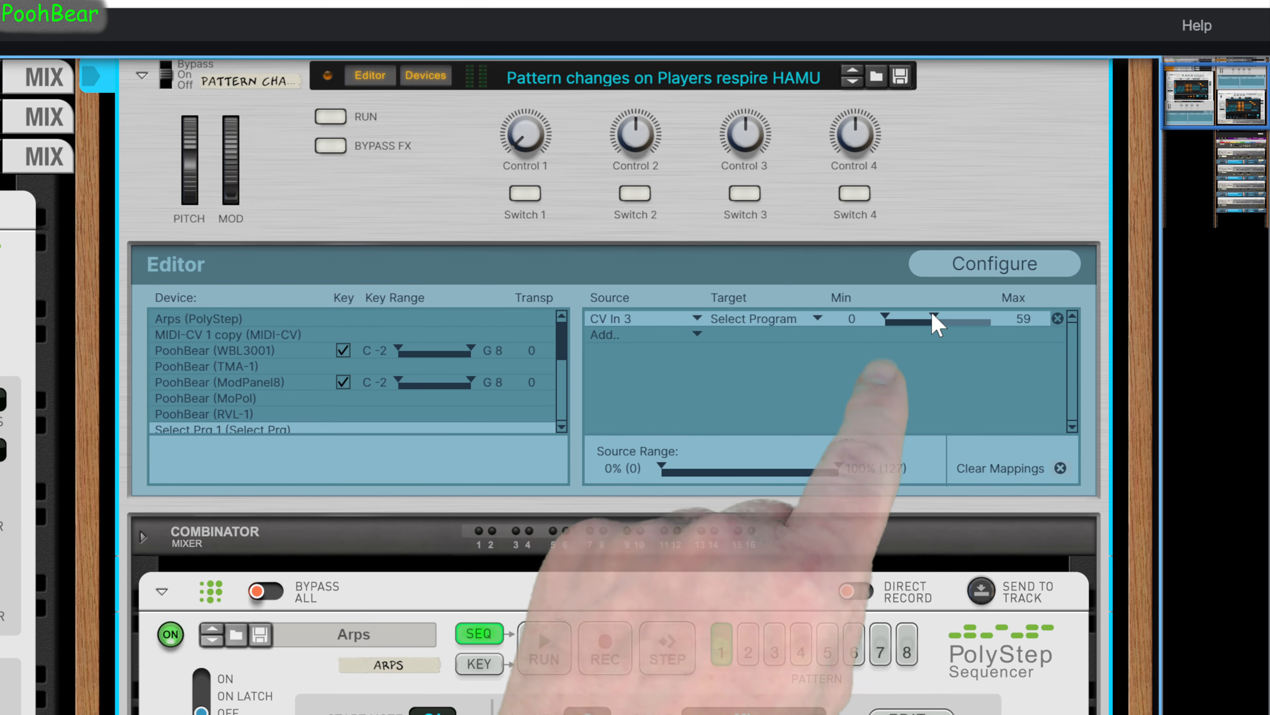
left_click_drag(907, 316, 900, 316)
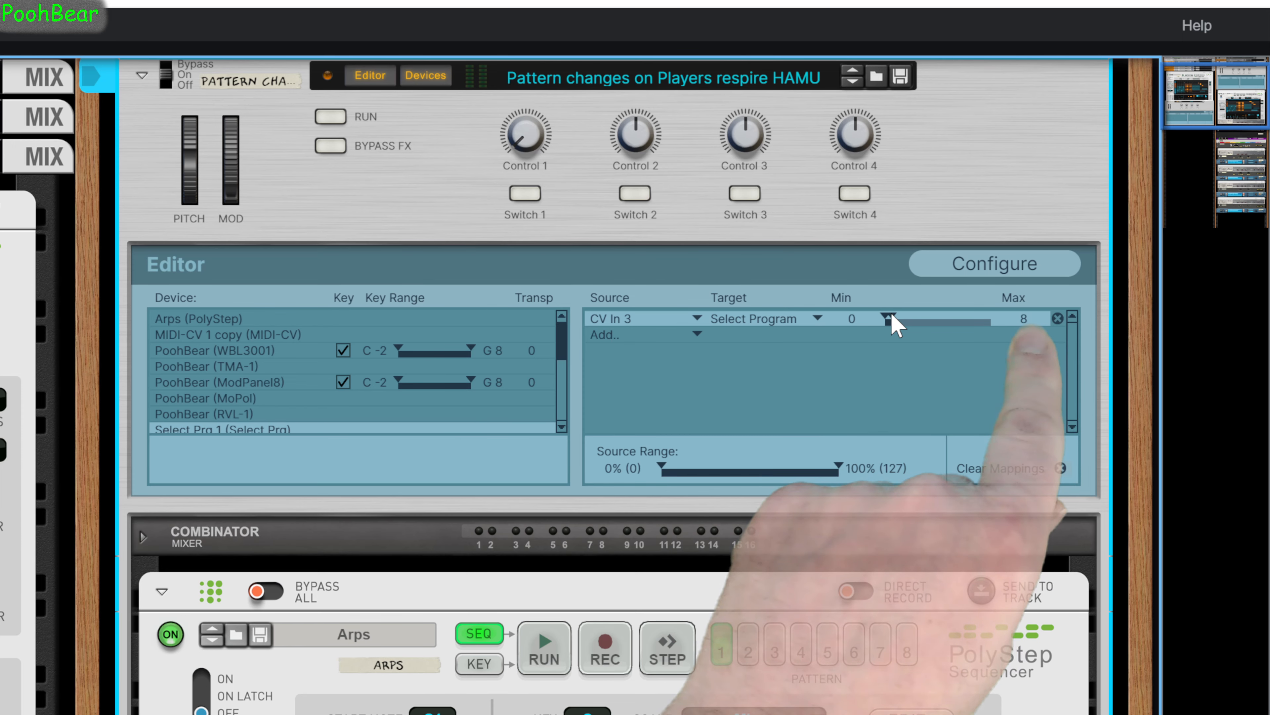
left_click_drag(891, 316, 890, 316)
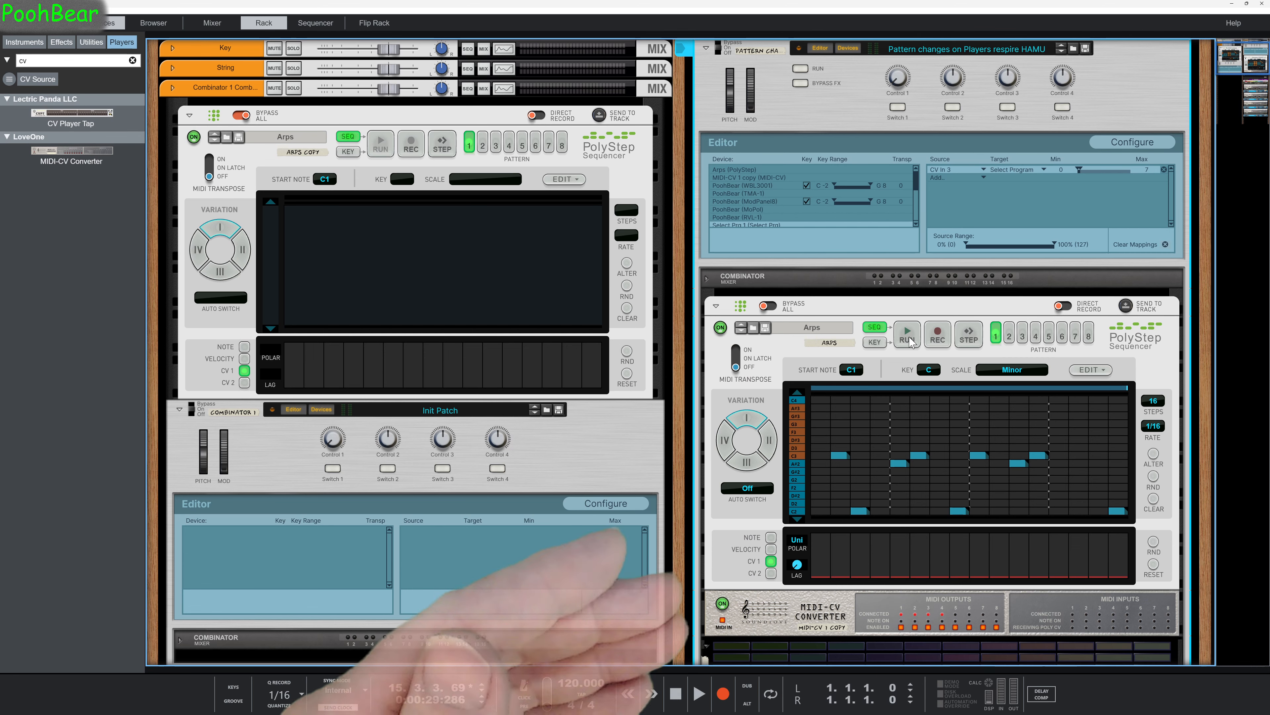
Run the PolyStep sequence and review the device chain from the MIDI-CV Converter through Select Program to the Receive Notes stacks.
scroll(801, 370, "down", 2)
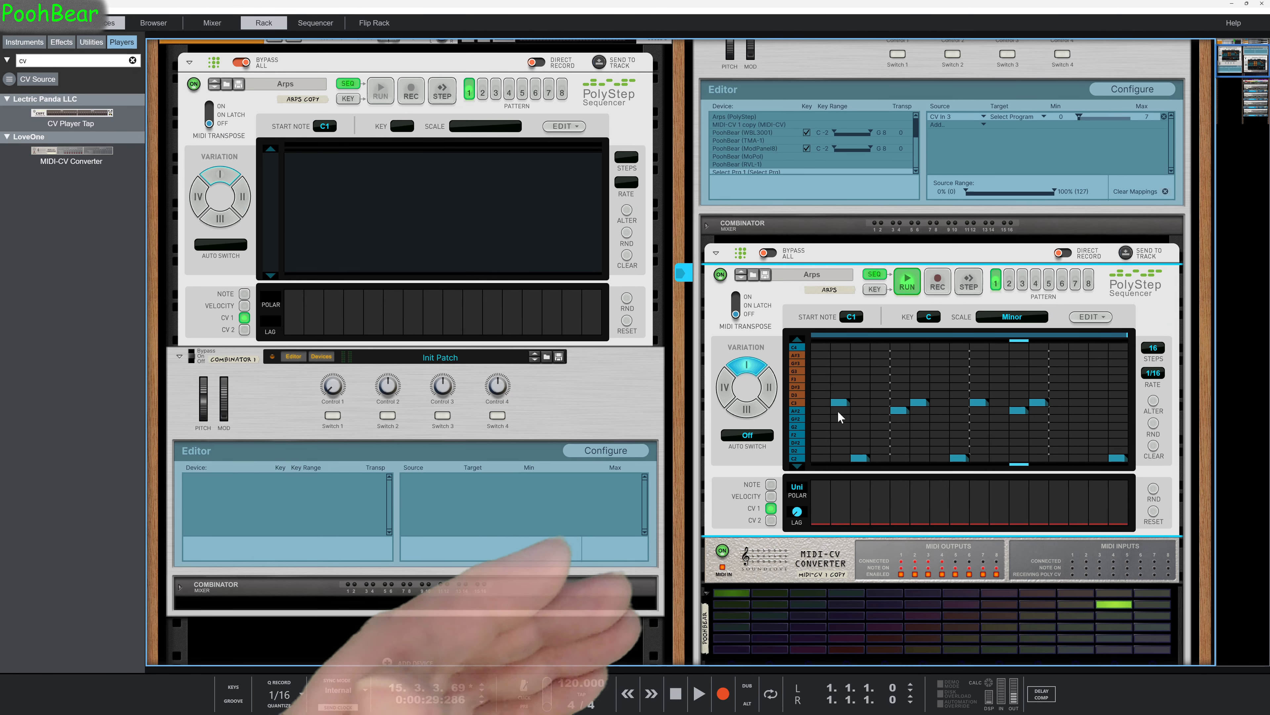
key("ctrl+0")
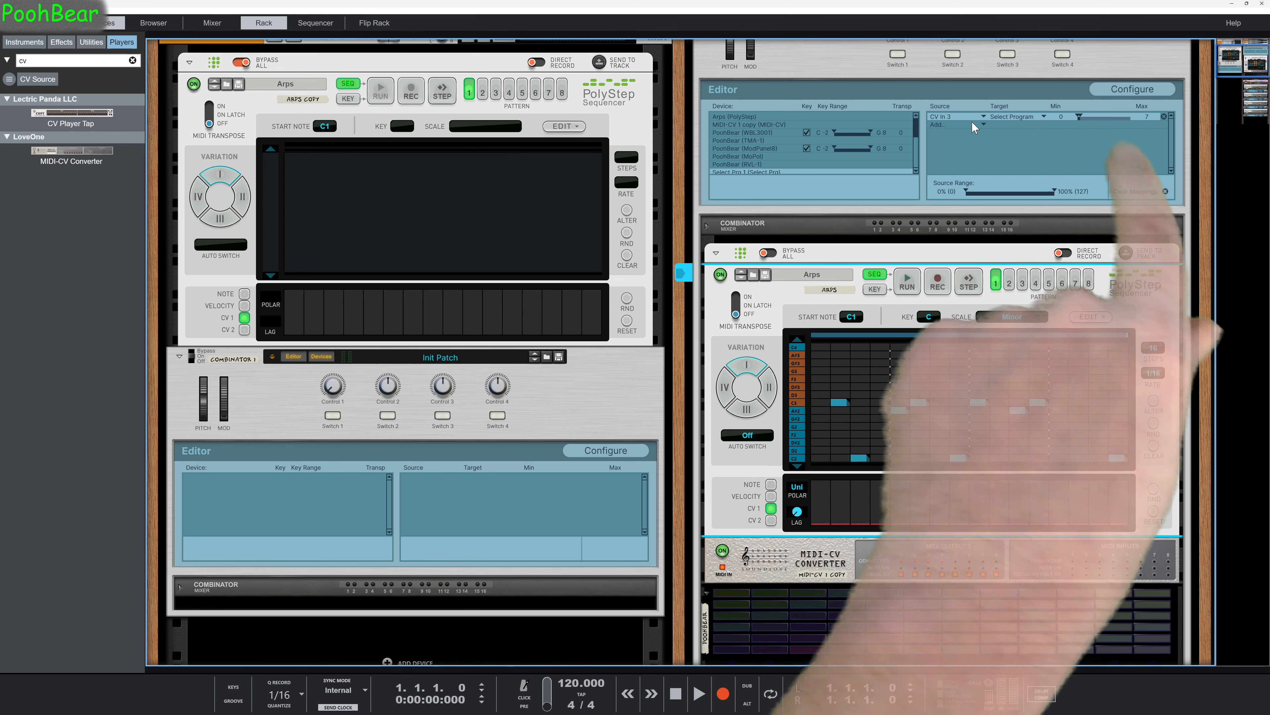
scroll(982, 204, "down", 5)
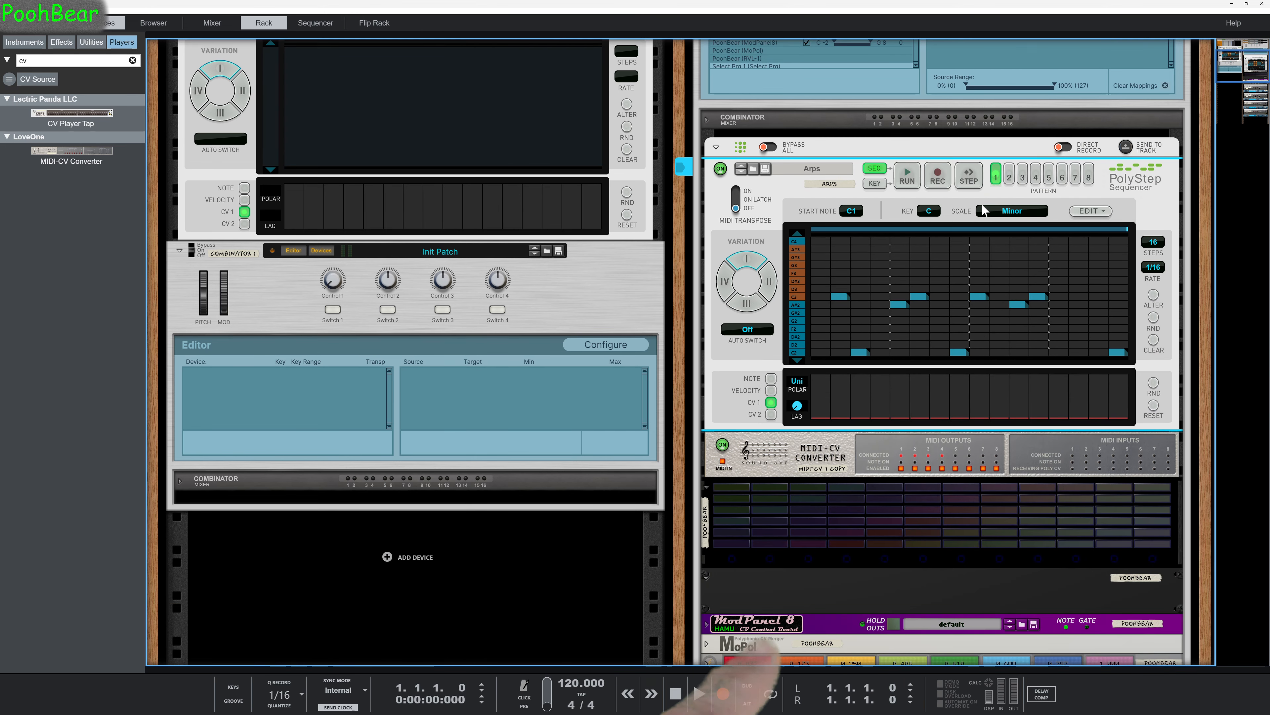
scroll(982, 209, "down", 2)
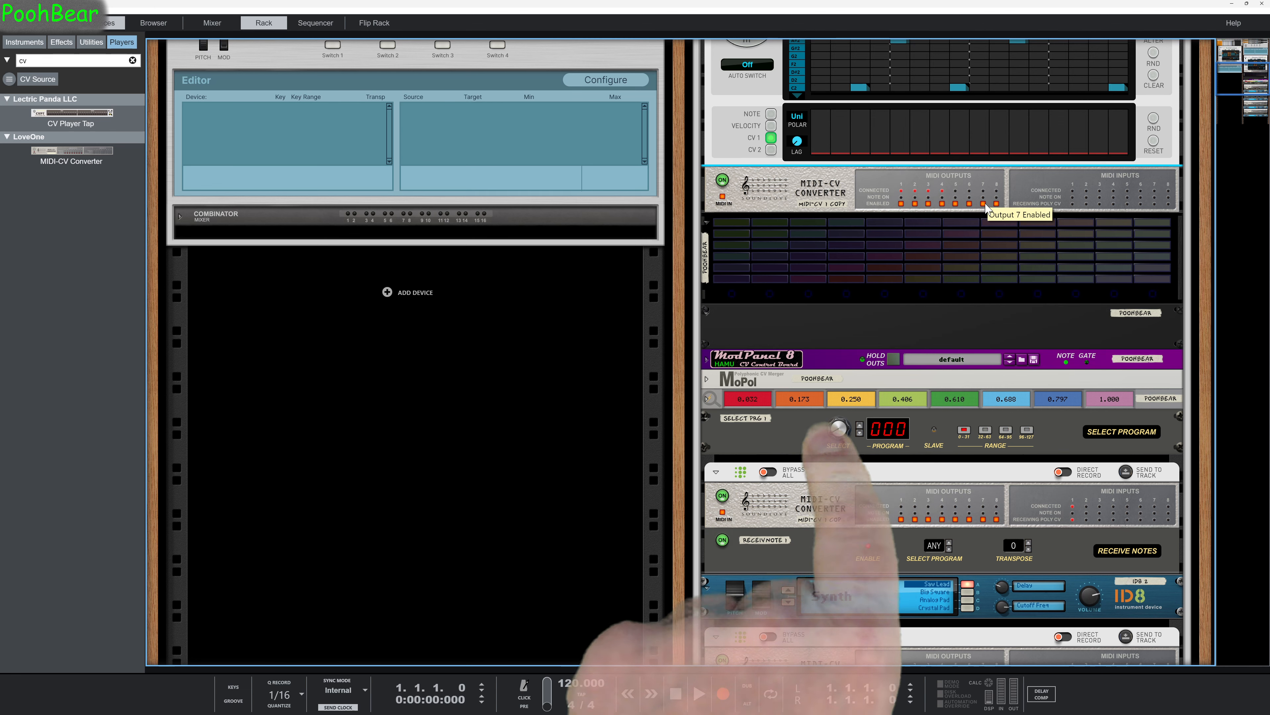
scroll(986, 205, "down", 4)
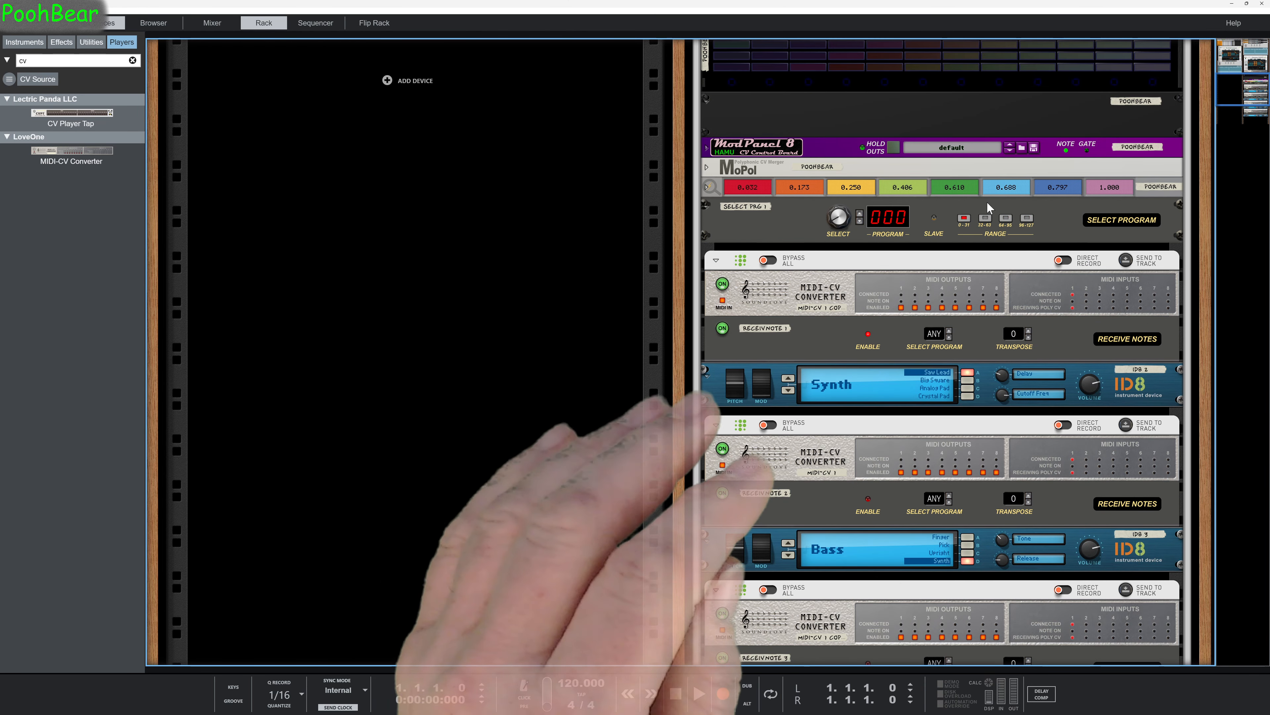
key("ctrl+minus")
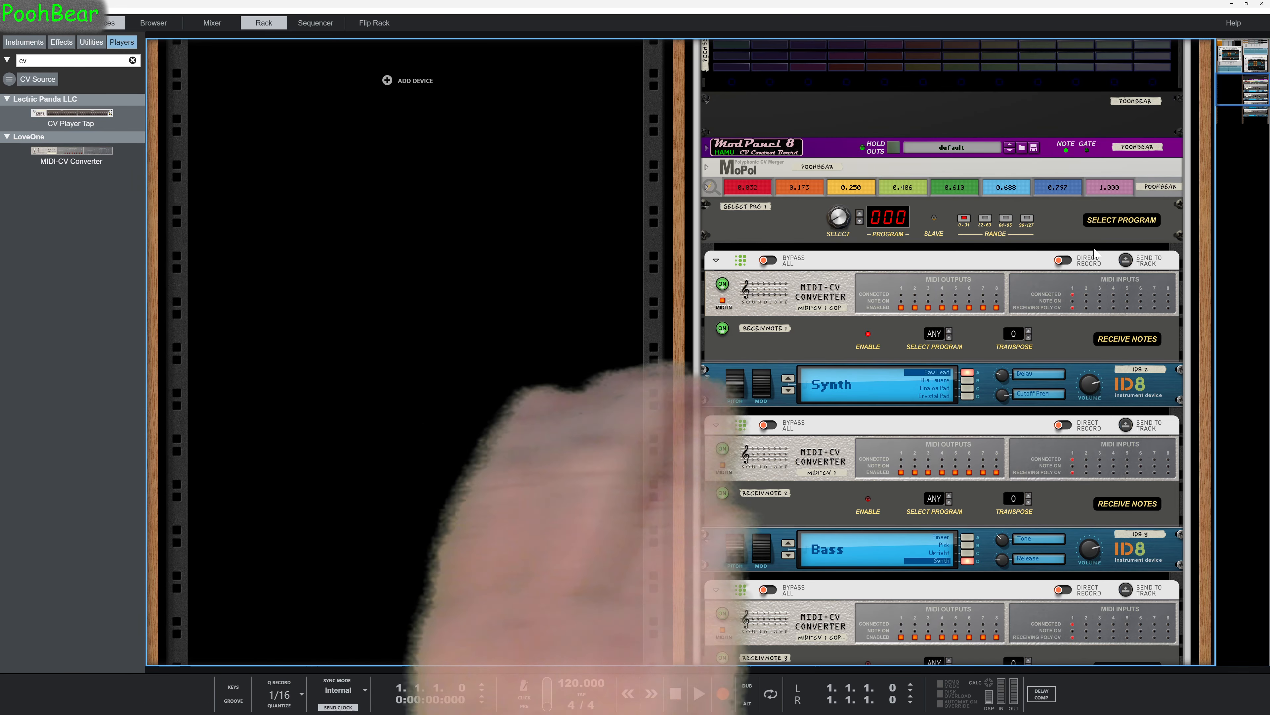
scroll(1134, 271, "up", 3)
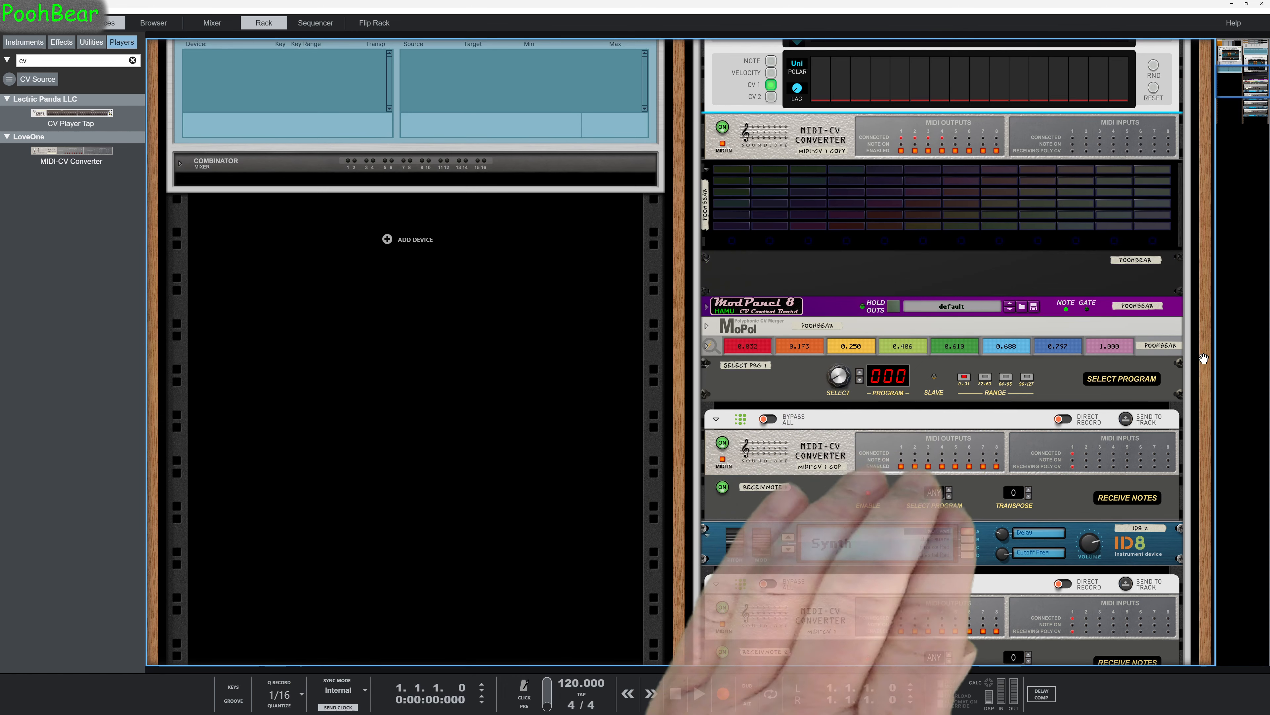
left_click_drag(1204, 359, 1124, 356)
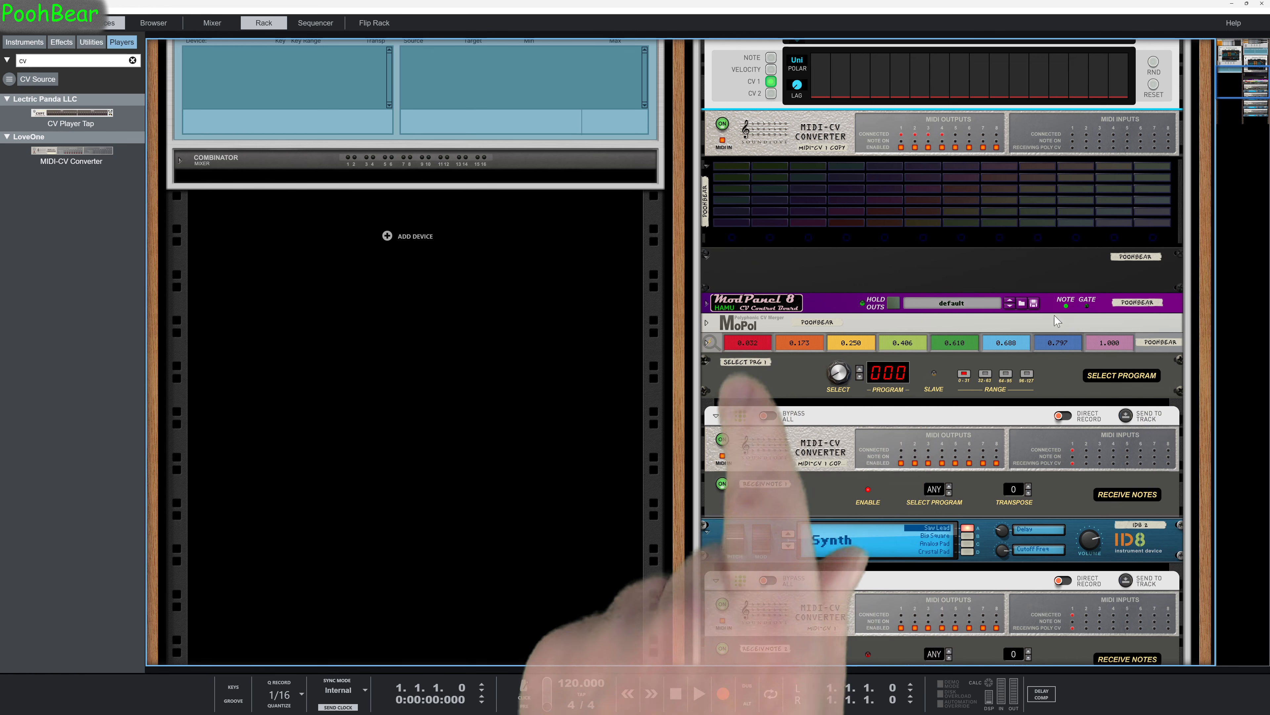
Unfold the RVL-1 display device and check the pattern Combinator's source CV cables on the back of the rack.
left_click(708, 343)
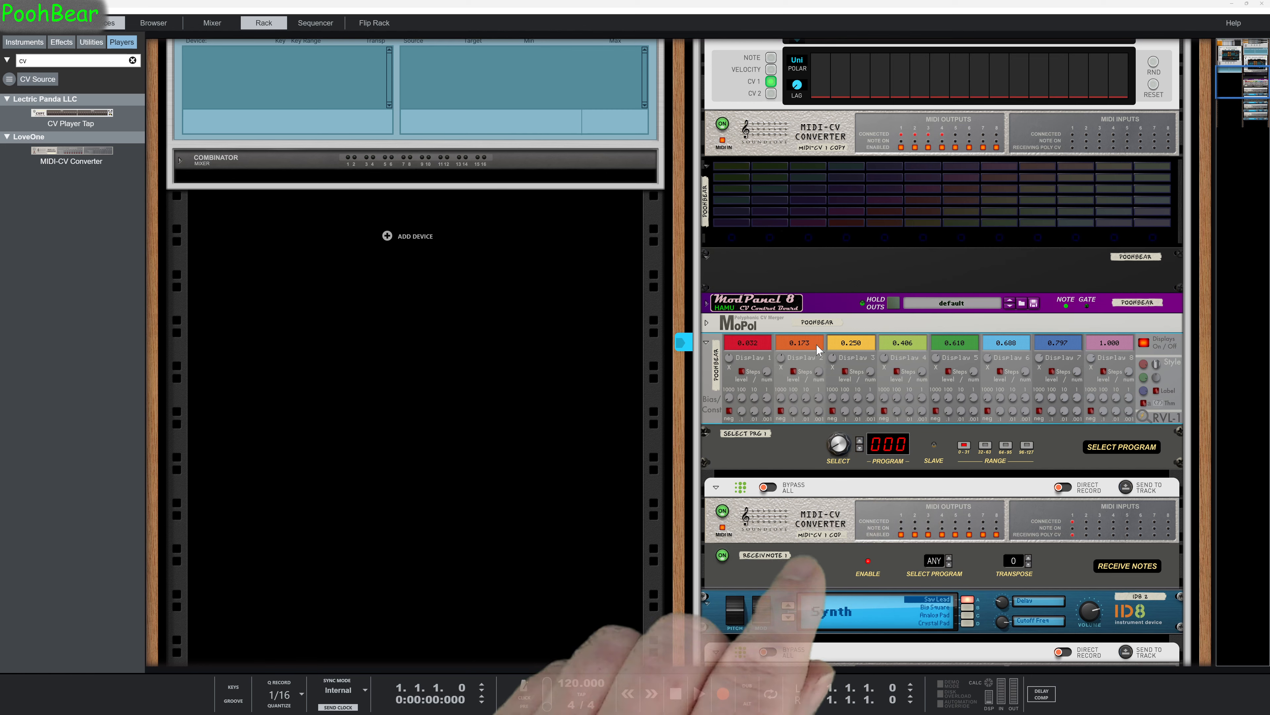
scroll(824, 344, "up", 10)
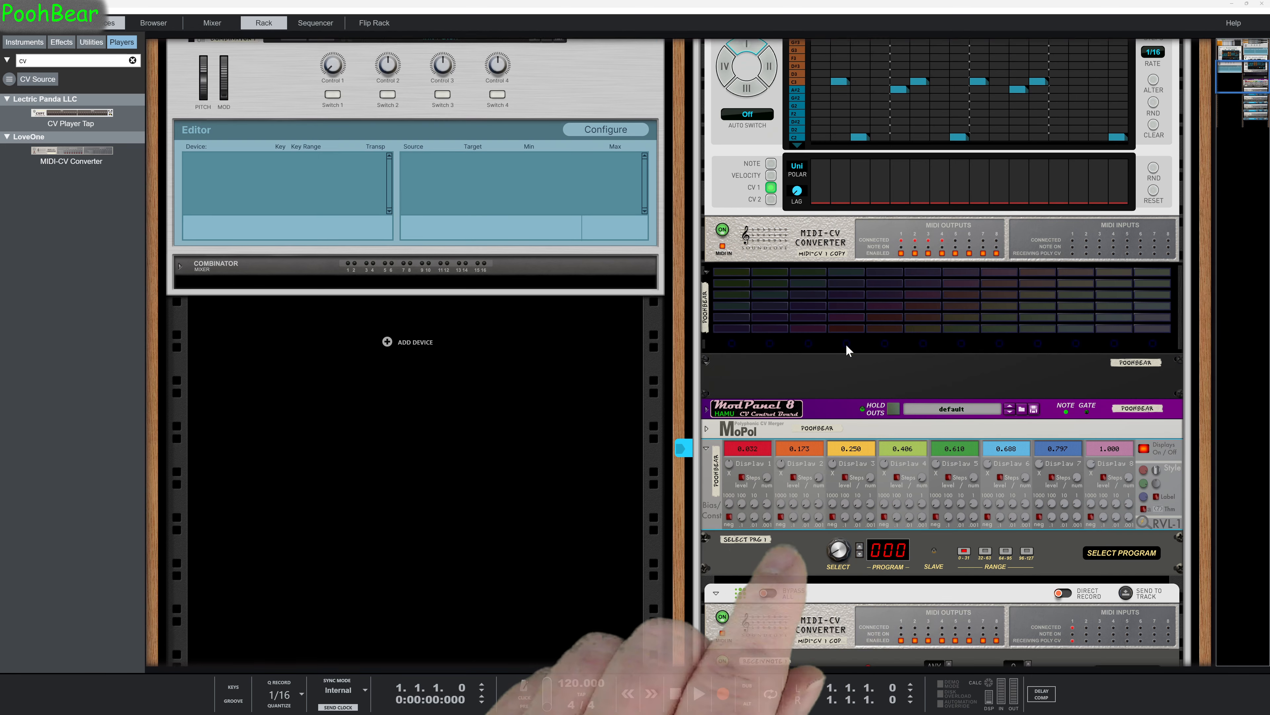
key("Tab")
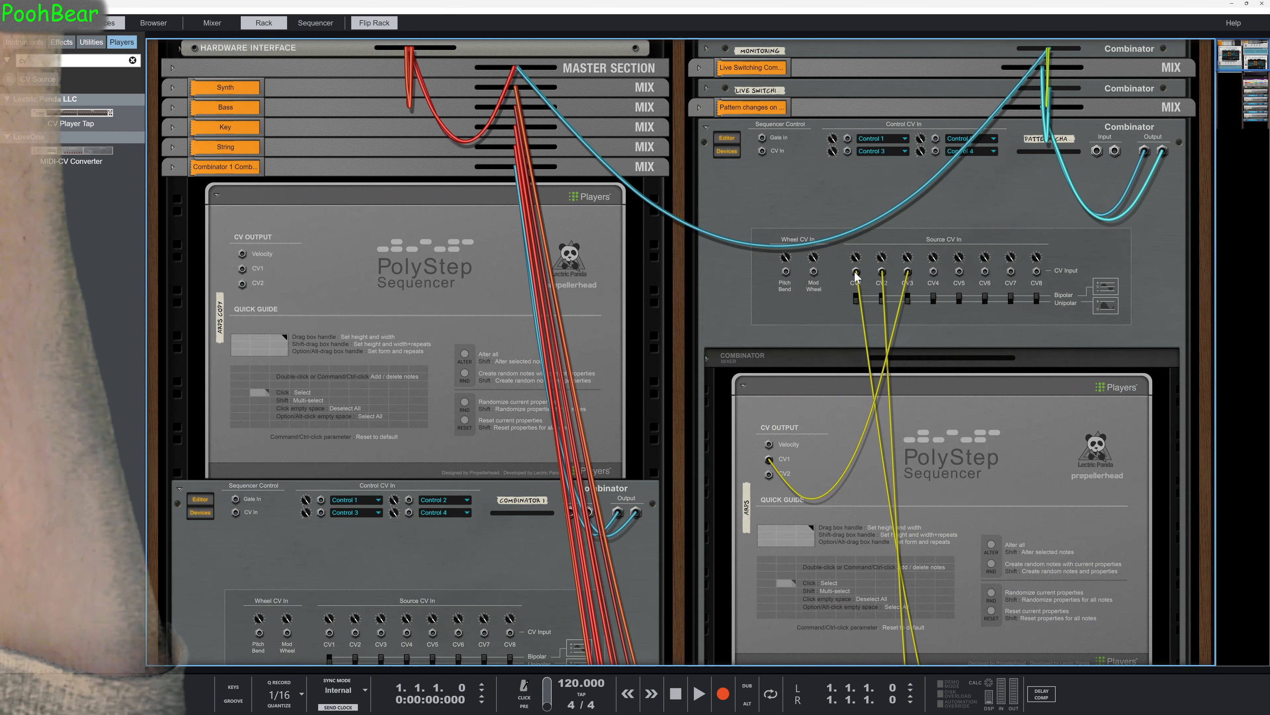
key("Tab")
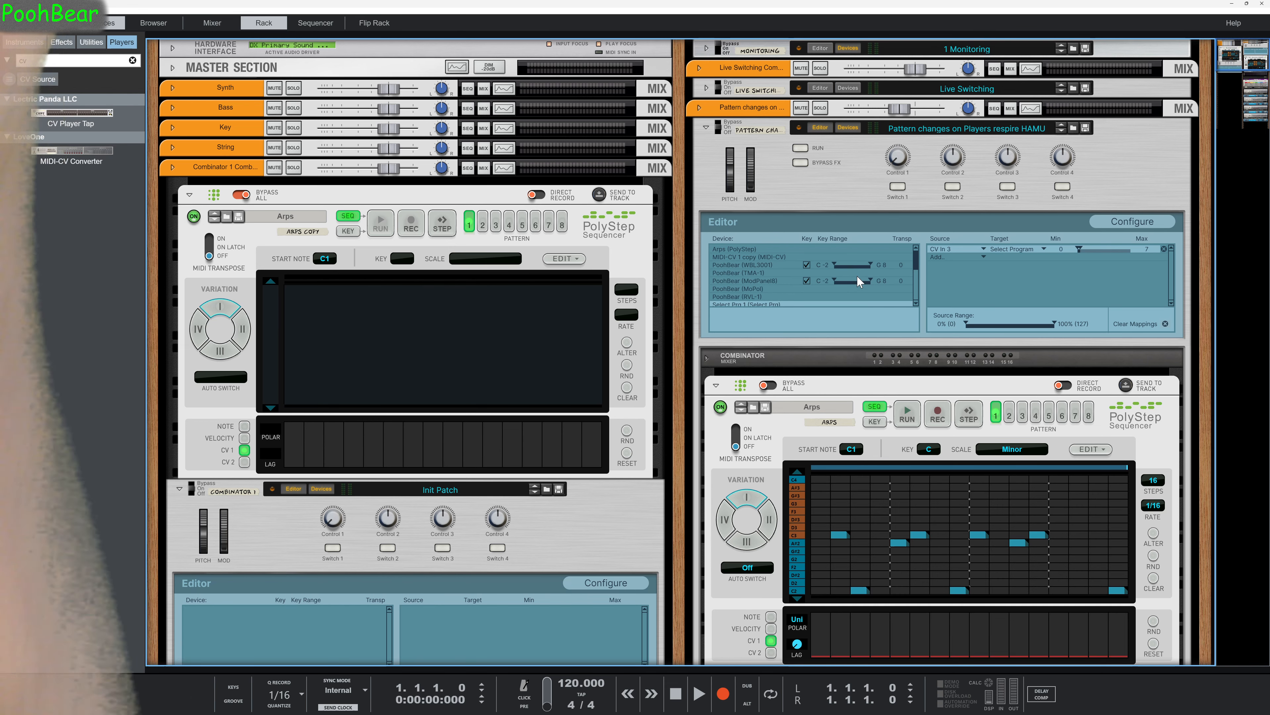
Change the source of Select Prg 1's Select Program mapping to CV In 1.
scroll(821, 300, "down", 3)
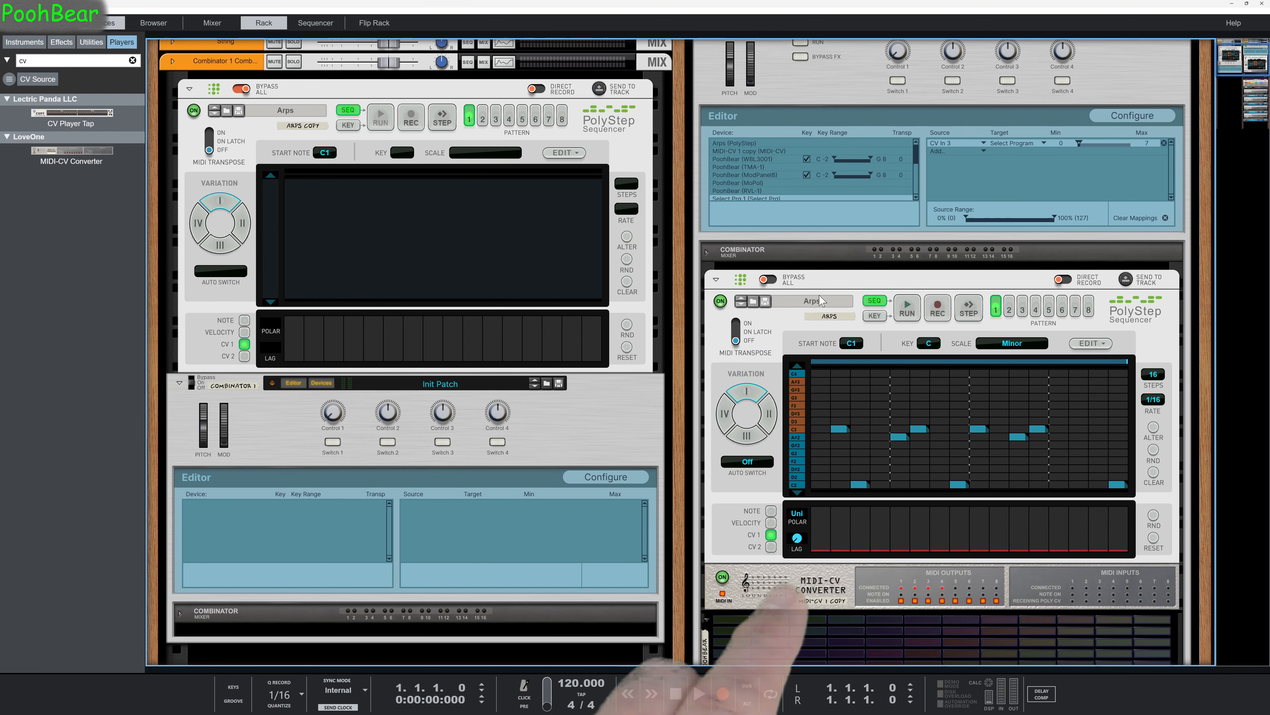
mouse_move(917, 156)
left_mouse_down()
mouse_move(917, 175)
mouse_move(918, 164)
left_mouse_up()
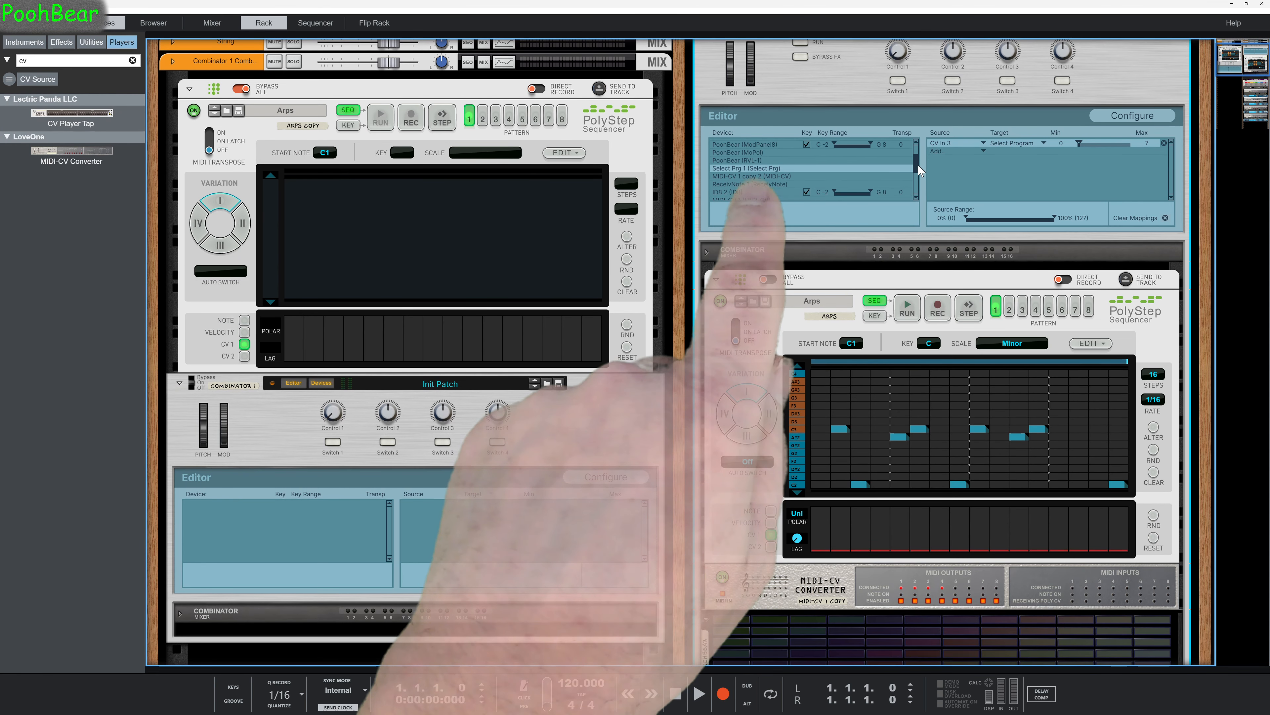
left_click(796, 167)
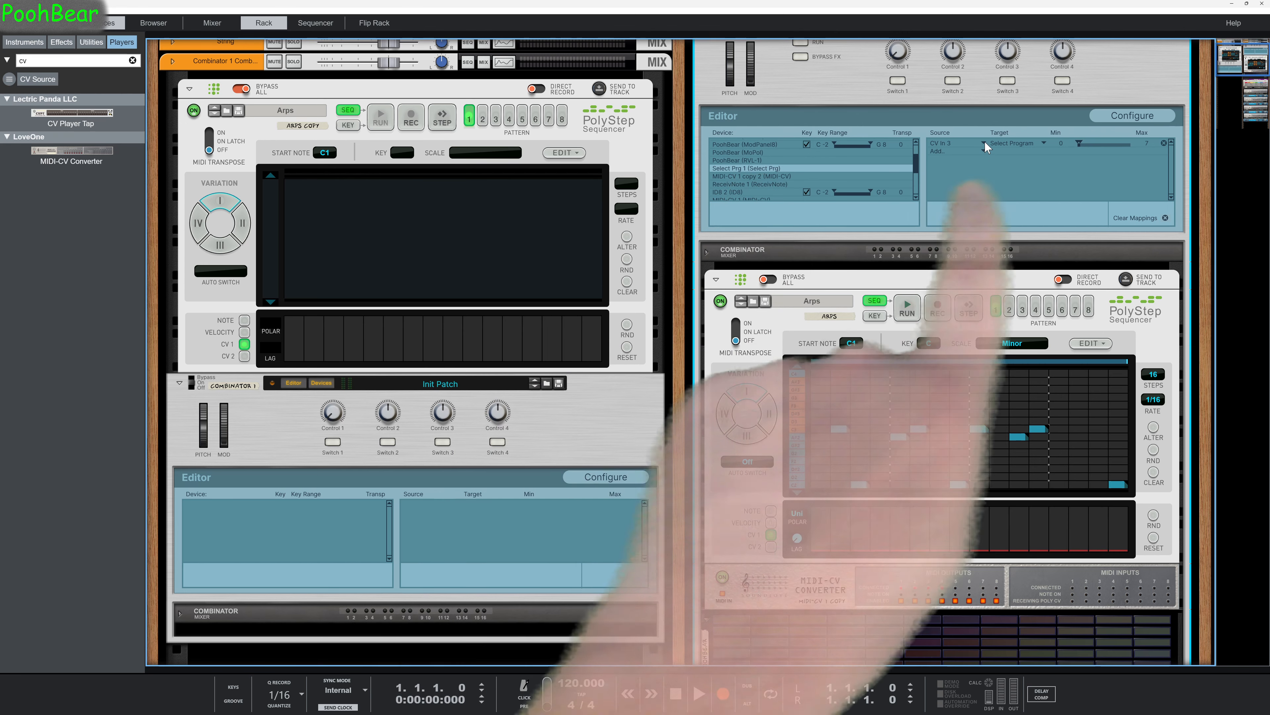
left_click(984, 142)
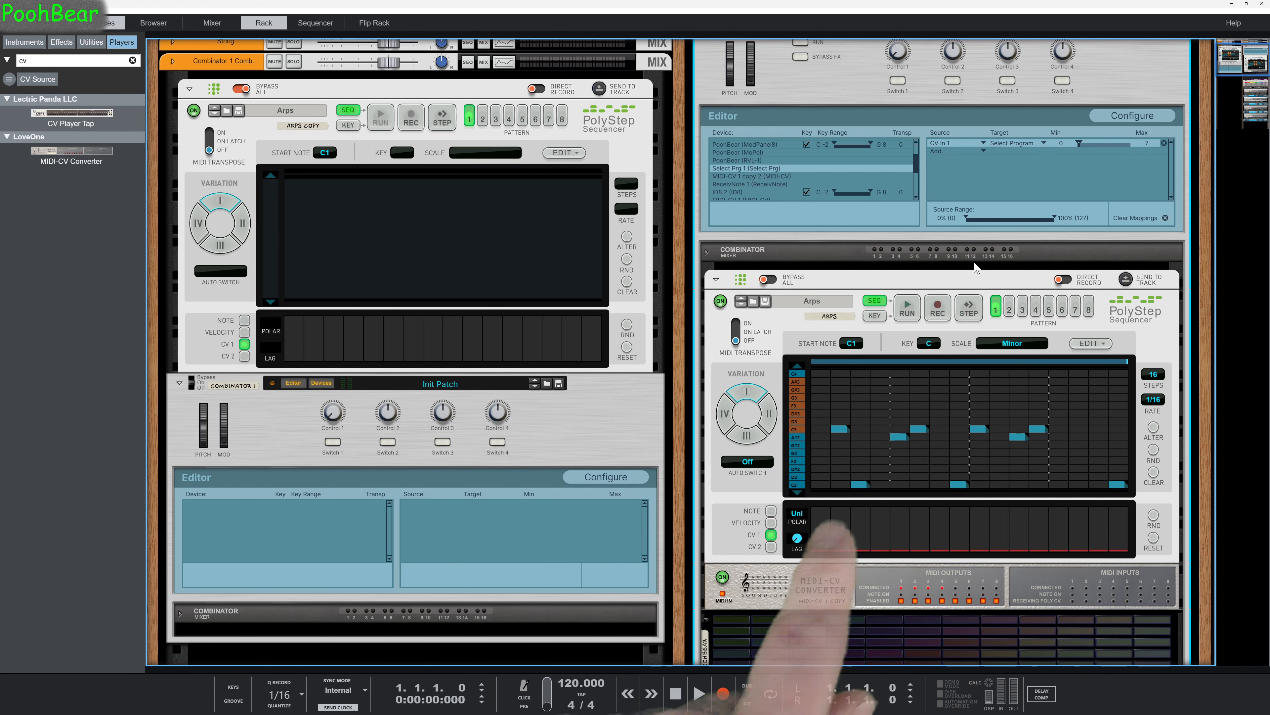
Lower all CV 1 steps of PolyStep pattern 2 to zero and switch to pattern 3.
scroll(1191, 319, "down", 8)
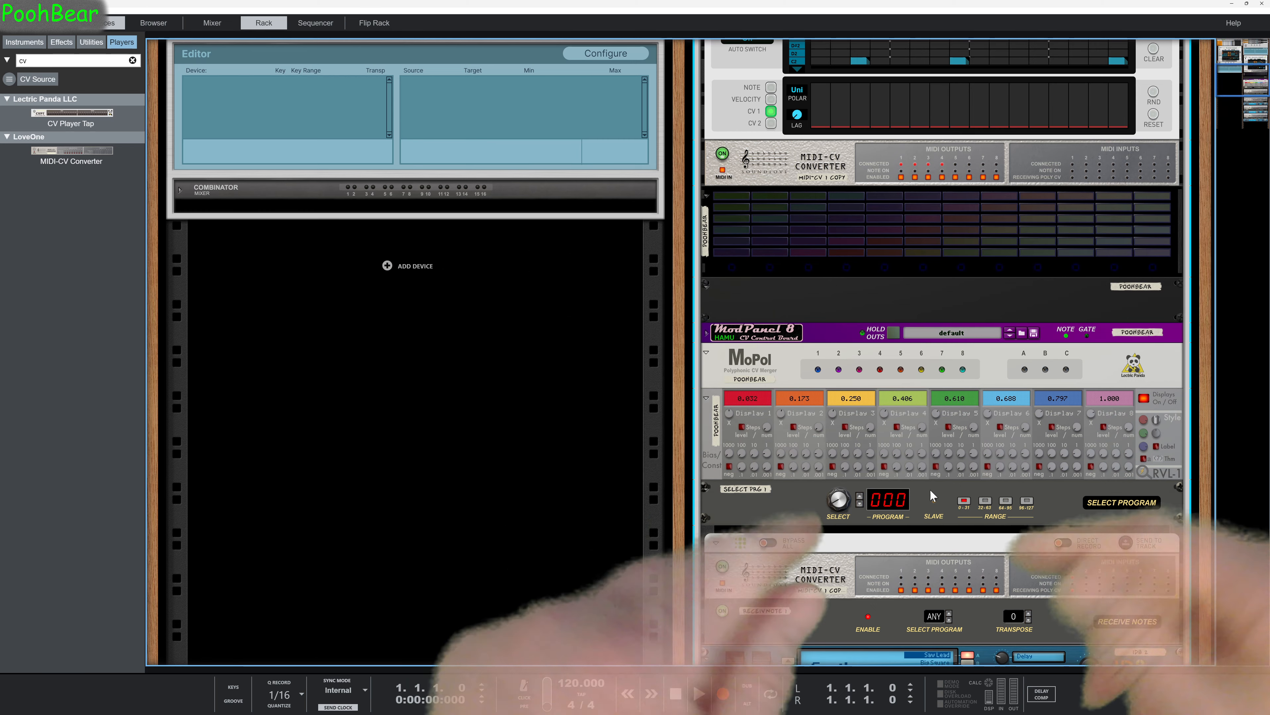
scroll(1050, 418, "up", 1)
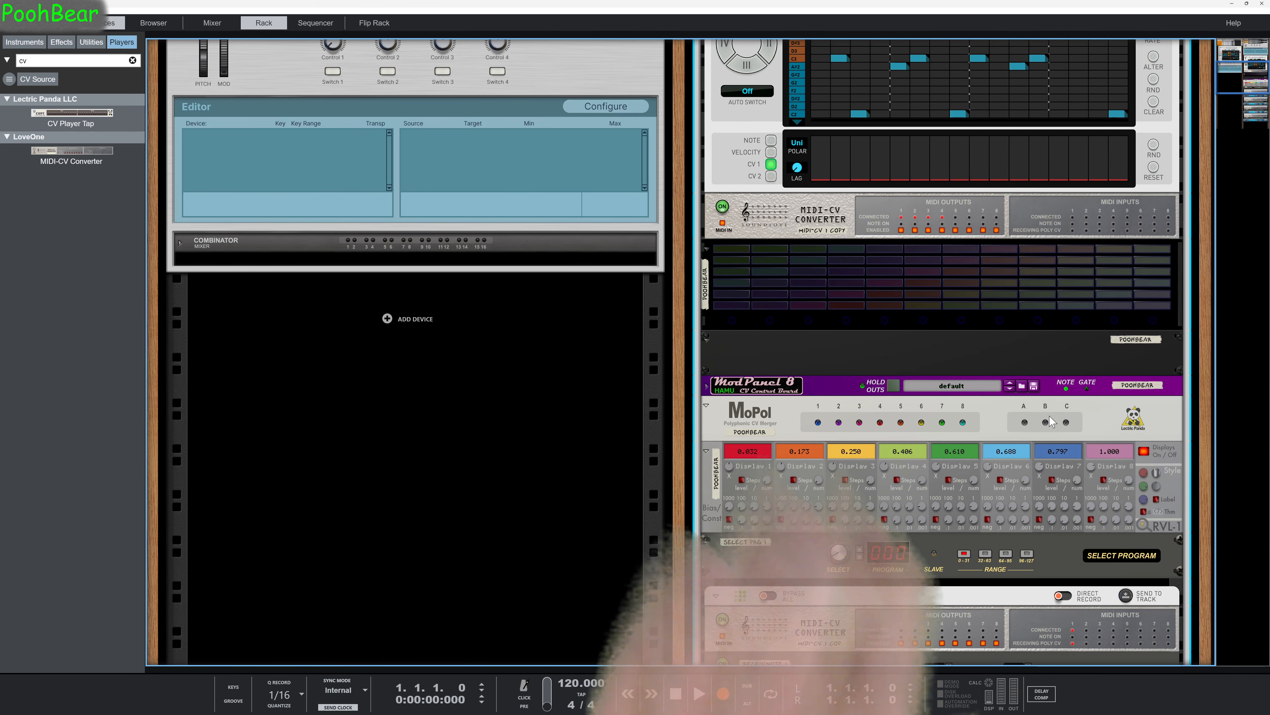
scroll(1044, 274, "up", 5)
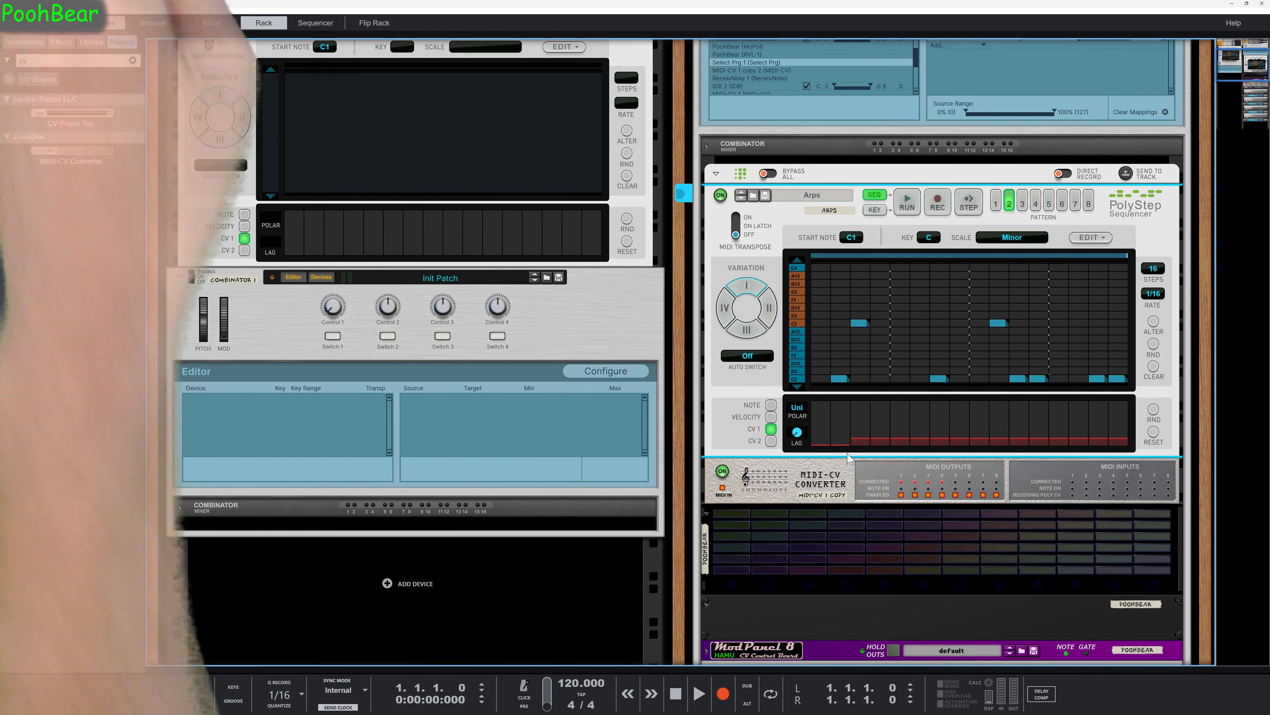
left_click_drag(828, 447, 1130, 447)
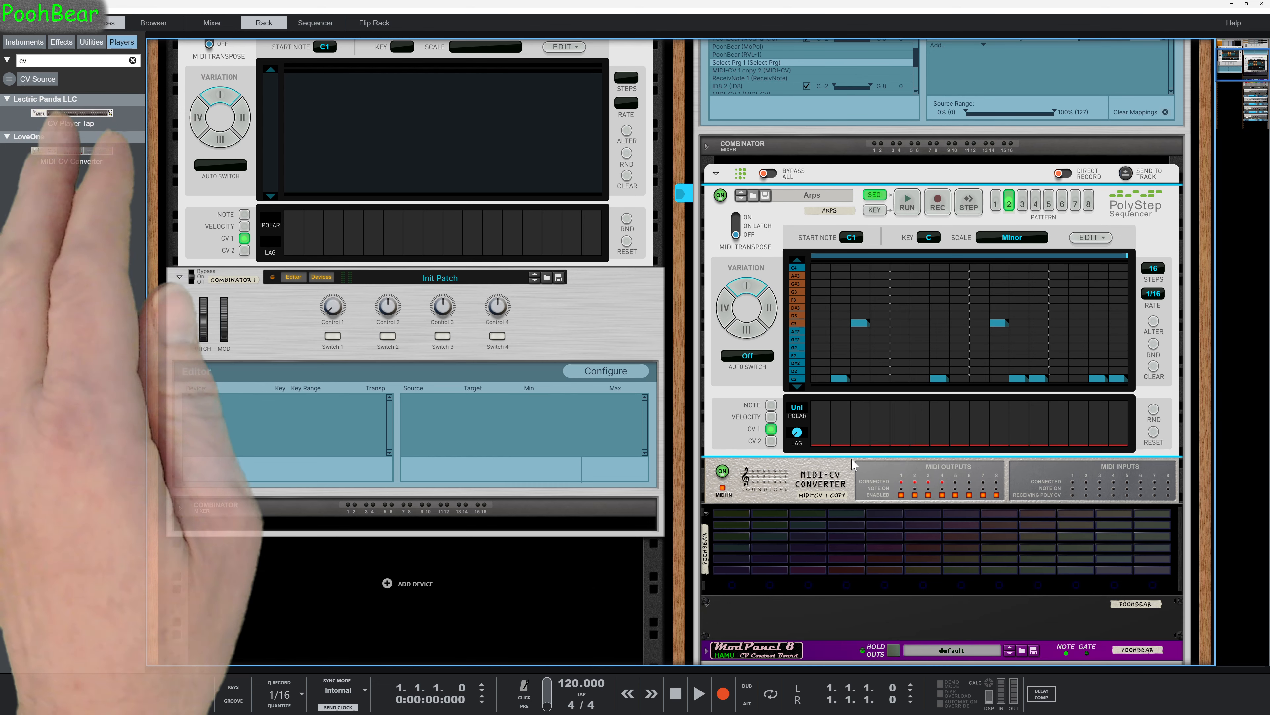
left_click(1023, 208)
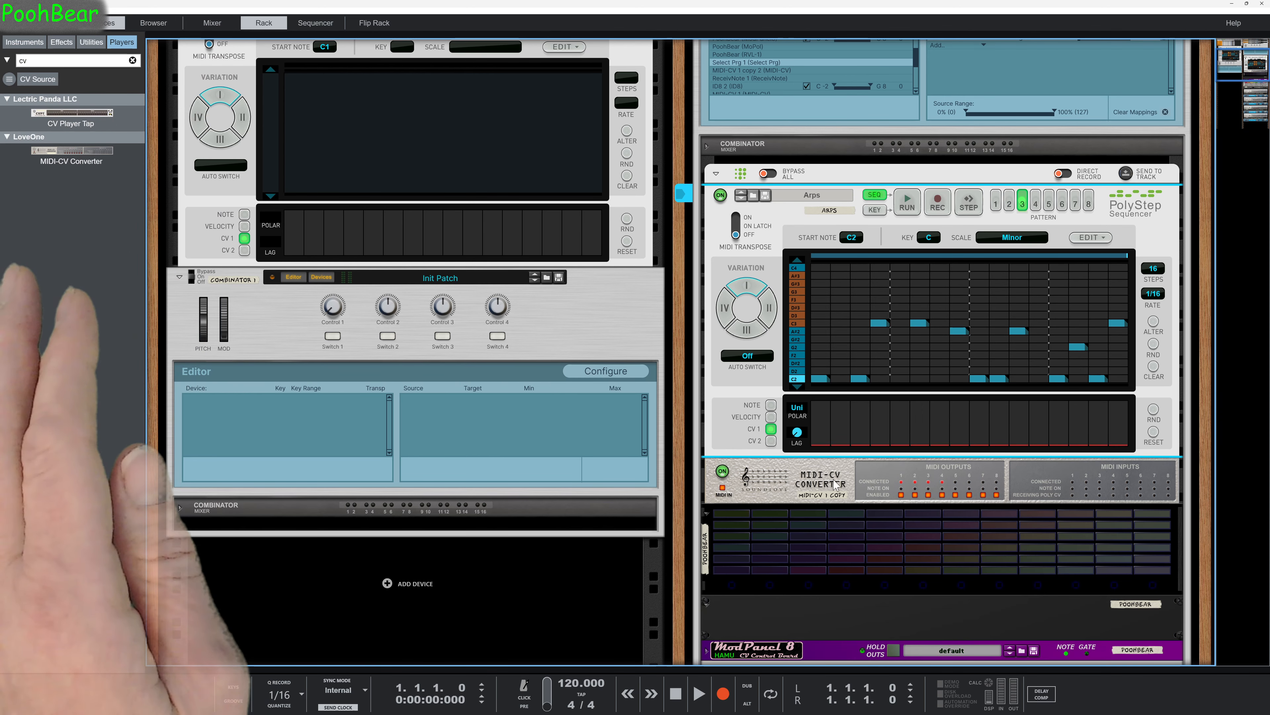
Examine the Combinator's mapping, the PolyStep's CV 1 lane and the MIDI-CV, MoPol, RVL-1 and Select Program devices.
scroll(850, 506, "down", 3)
scroll(853, 506, "down", 1)
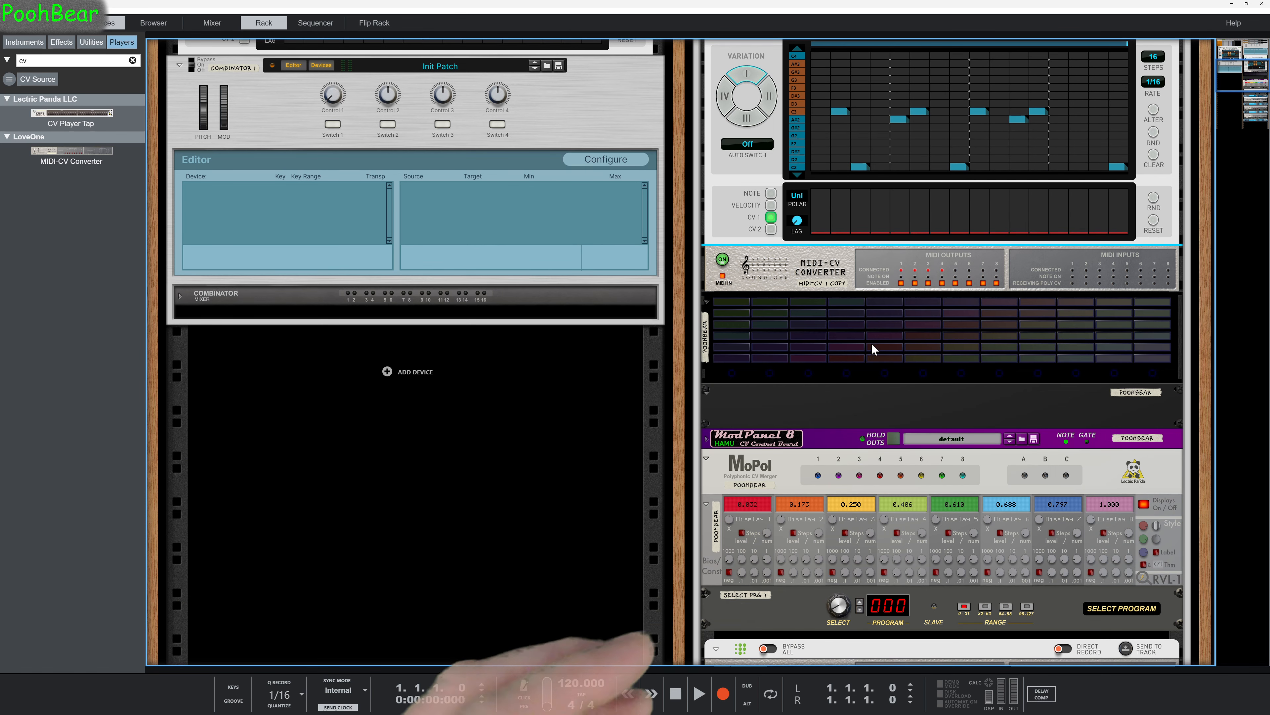
scroll(904, 358, "up", 3)
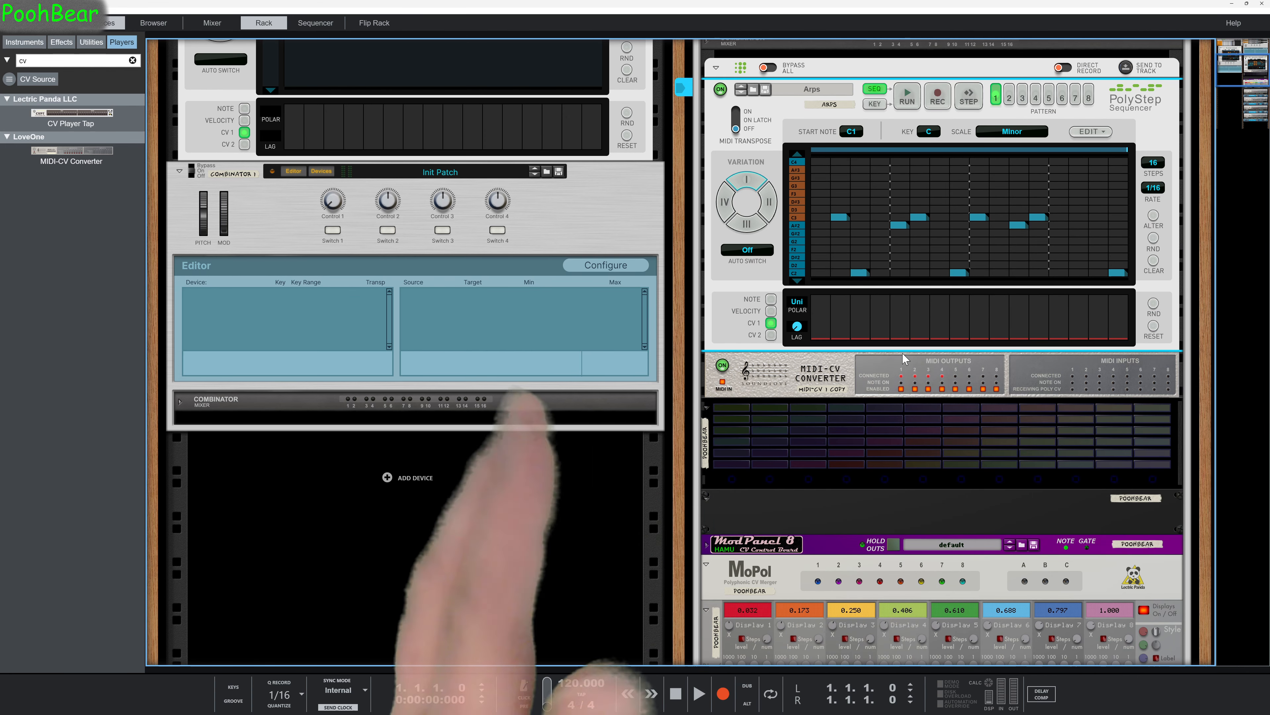
scroll(889, 359, "down", 3)
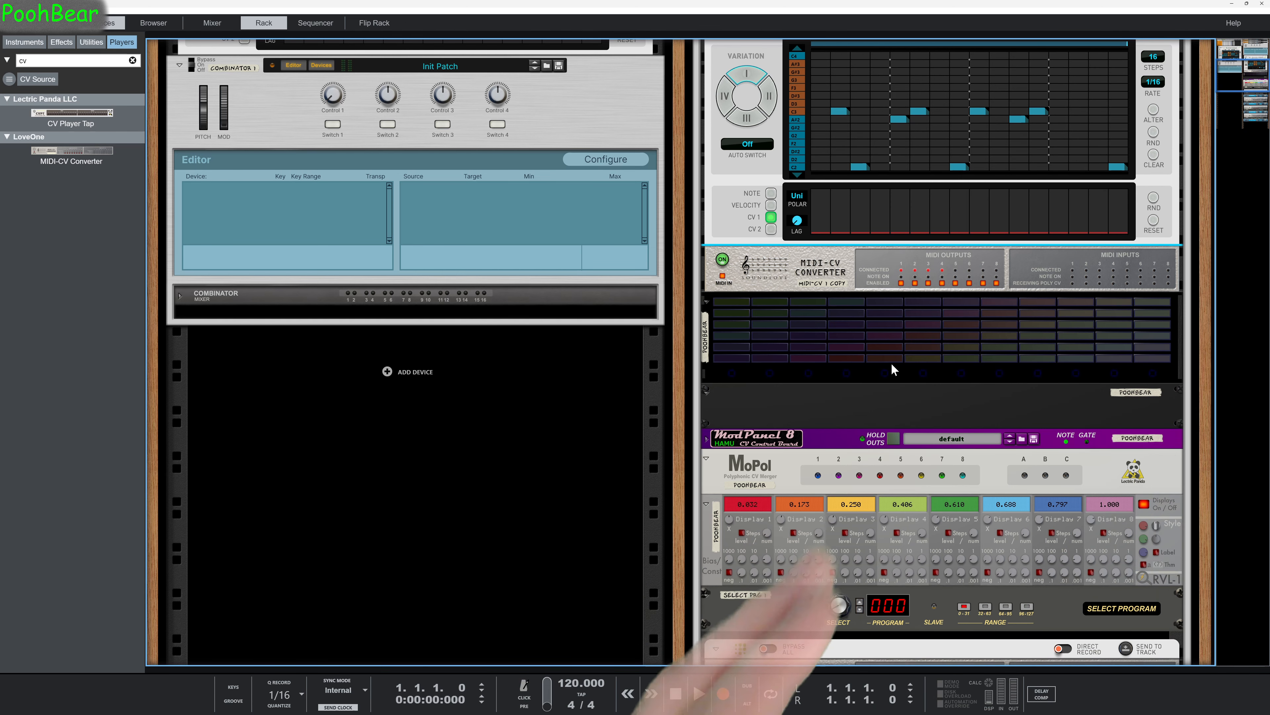
scroll(924, 348, "up", 10)
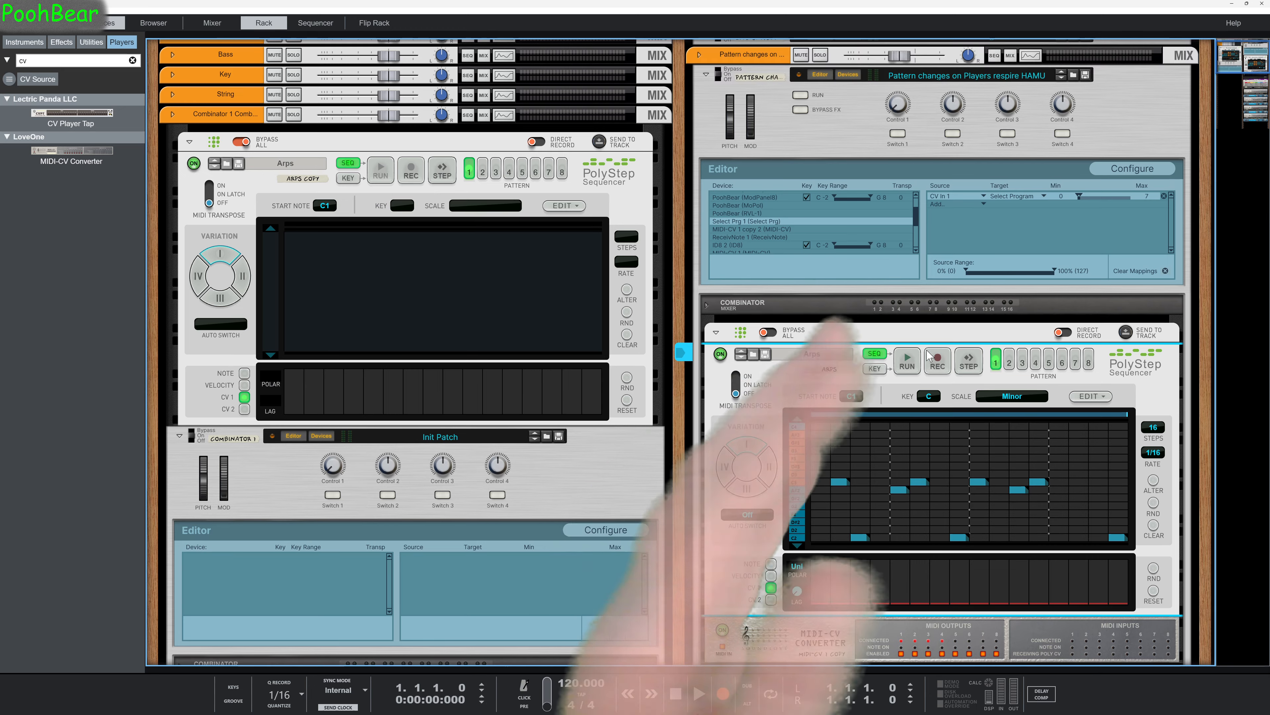
scroll(928, 355, "down", 1)
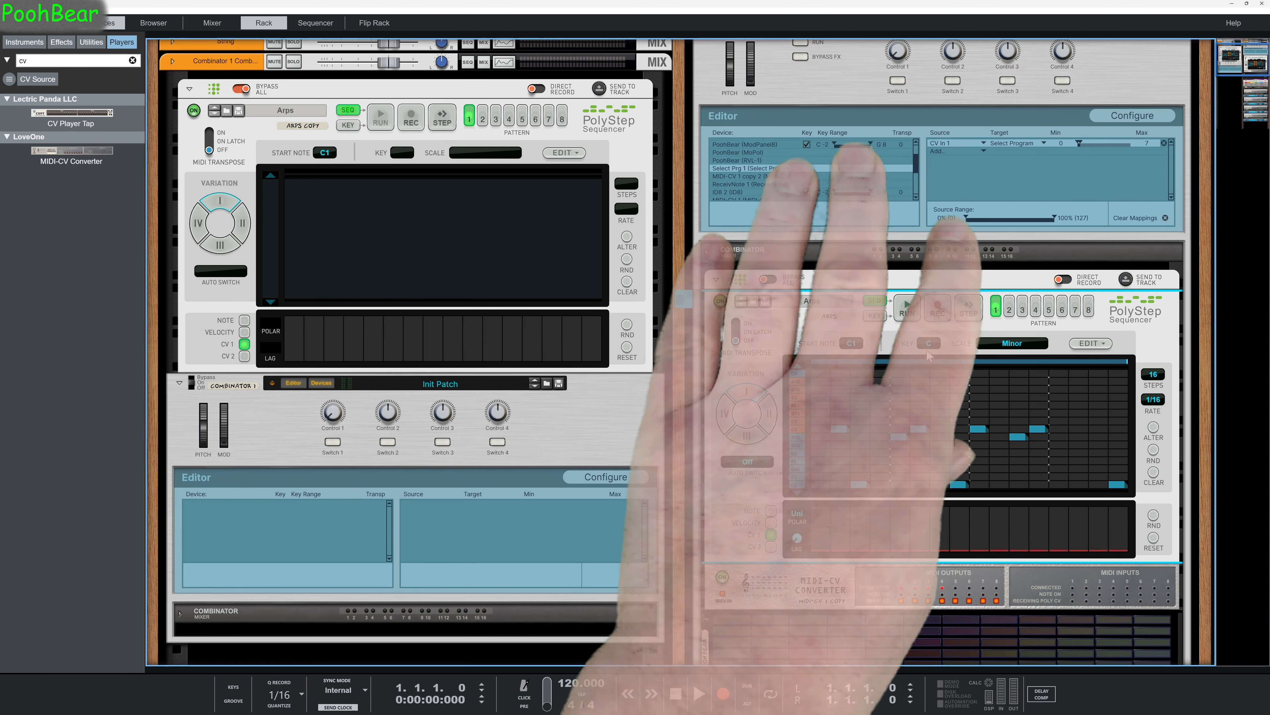
scroll(928, 355, "up", 2)
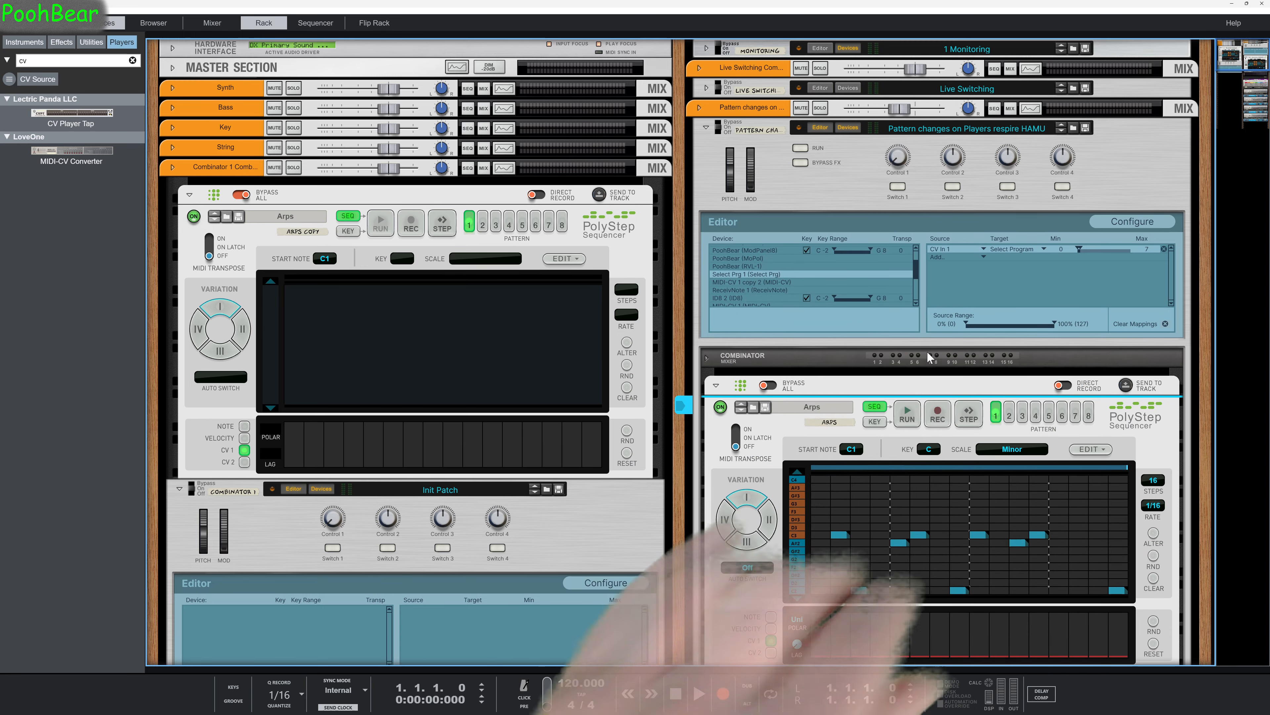
scroll(927, 356, "down", 2)
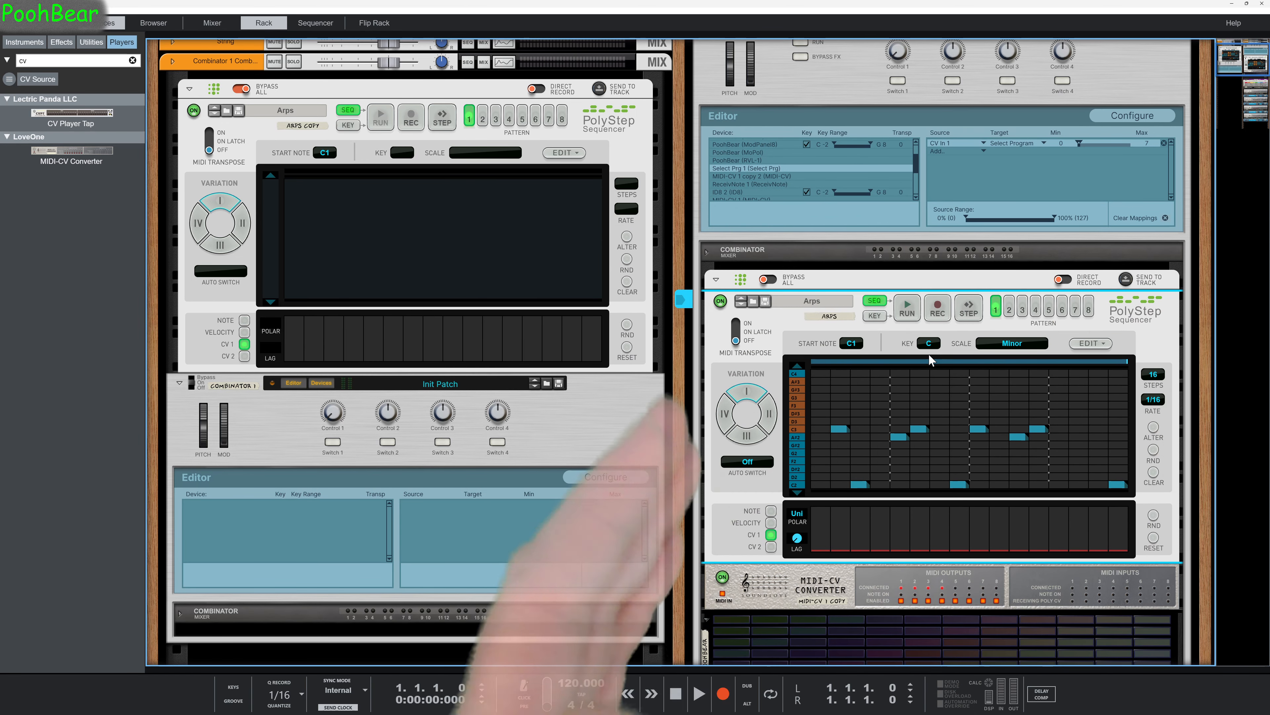
scroll(928, 353, "up", 2)
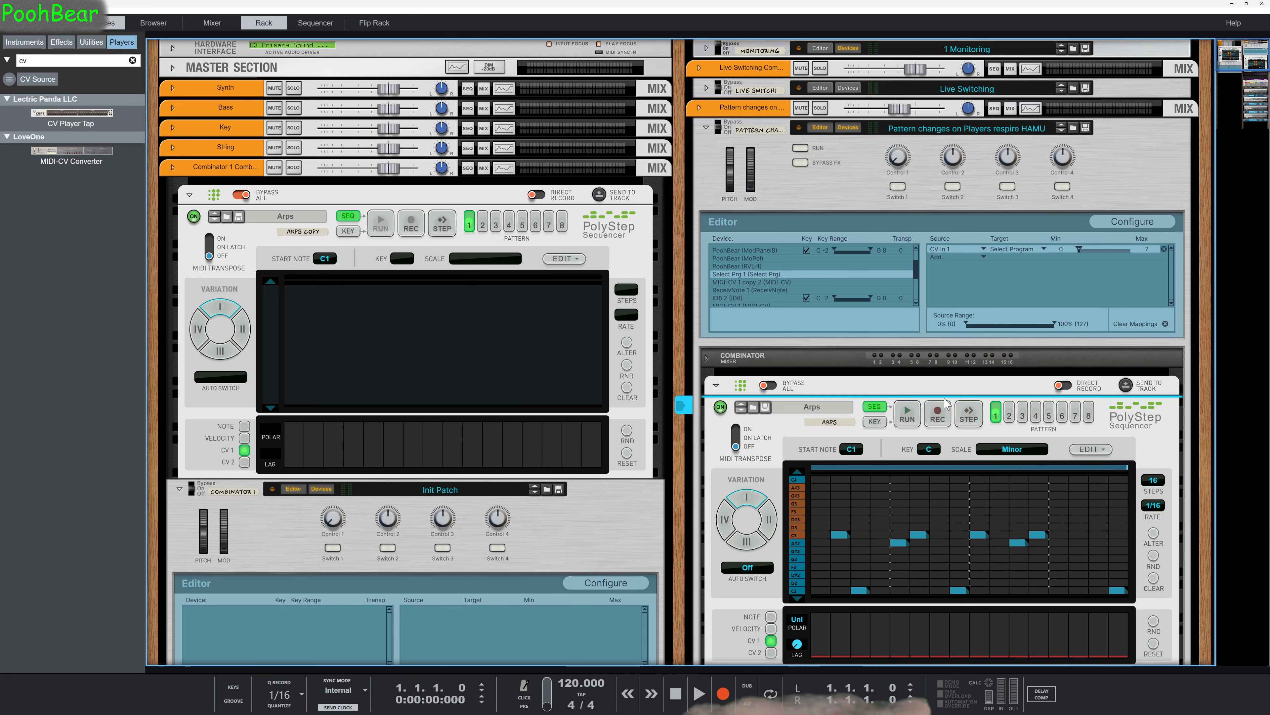
scroll(945, 403, "down", 3)
scroll(945, 403, "down", 6)
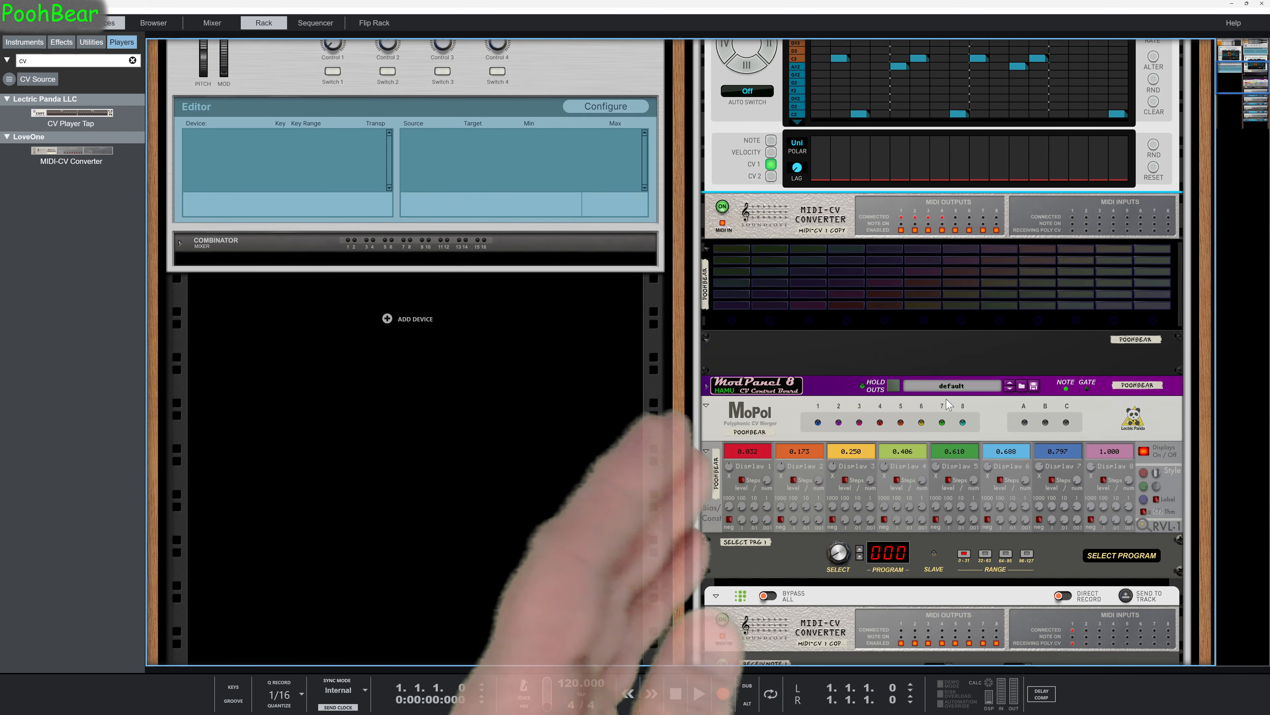
Examine the four instrument chains below Select Program, each with a MIDI-CV Converter, a Receive Notes device and an ID8.
scroll(947, 404, "down", 1)
scroll(948, 404, "down", 2)
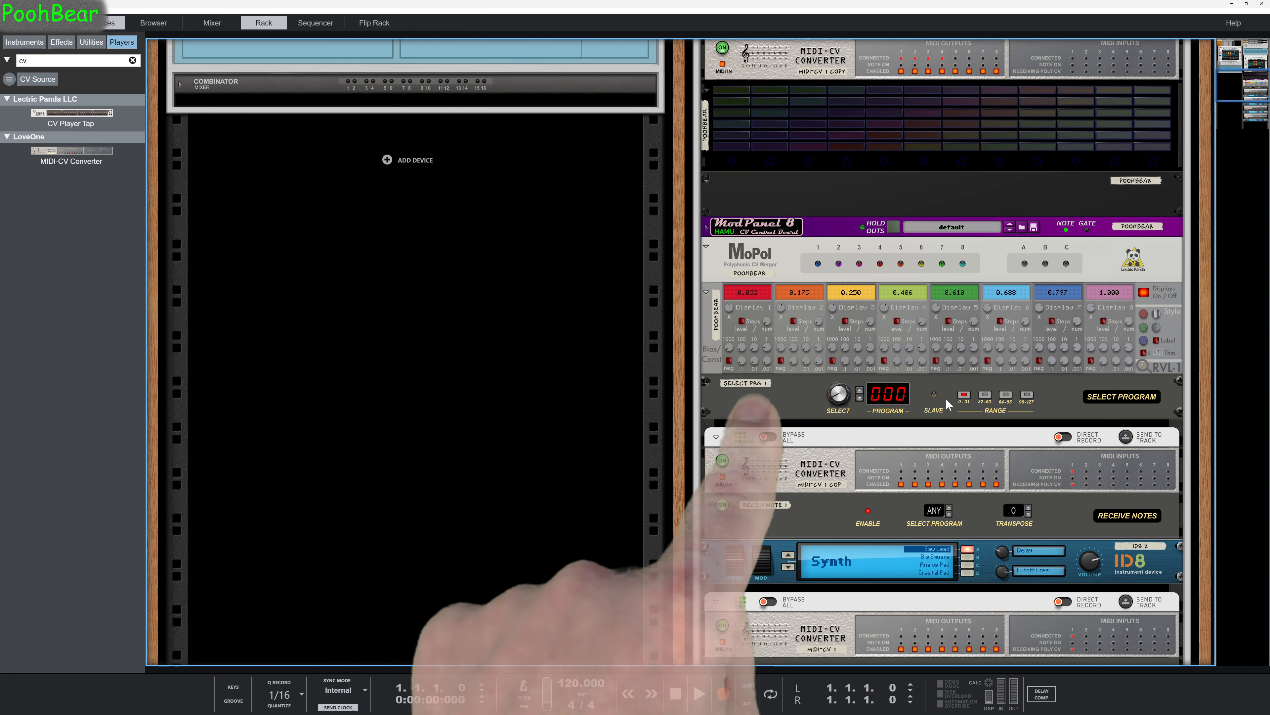
scroll(945, 398, "down", 1)
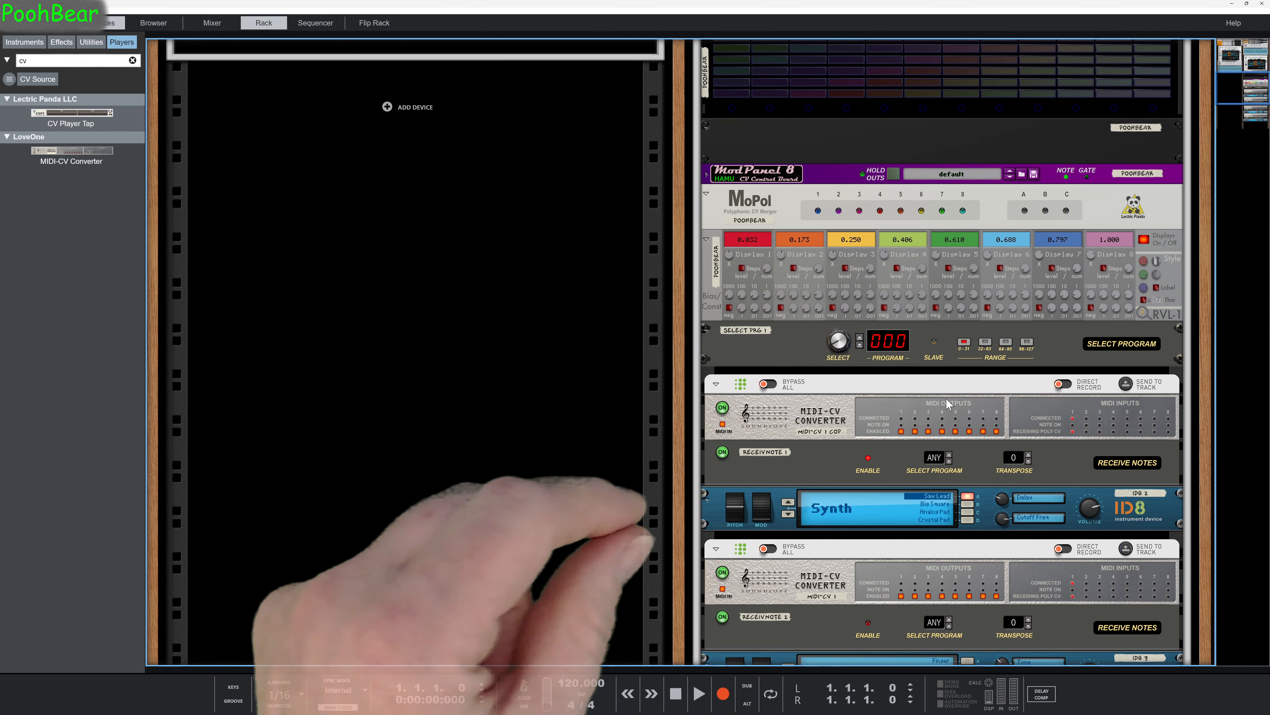
scroll(969, 435, "down", 3)
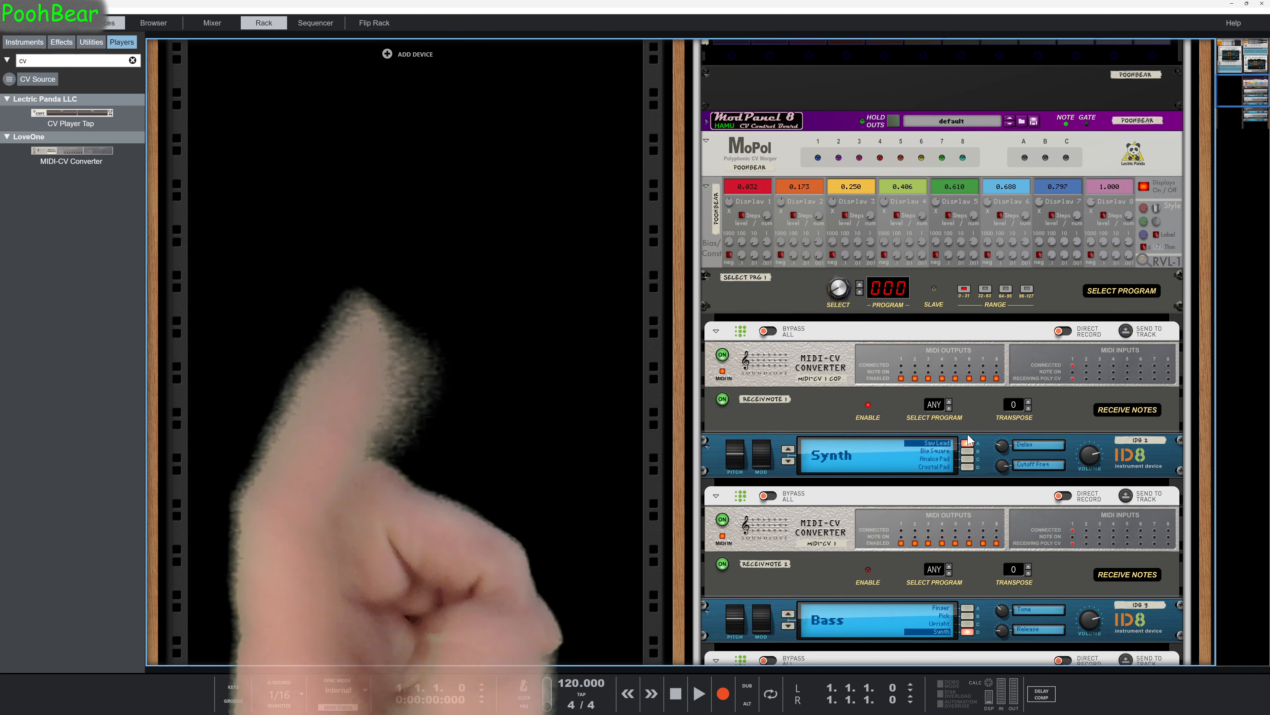
scroll(969, 438, "down", 1)
scroll(967, 433, "down", 5)
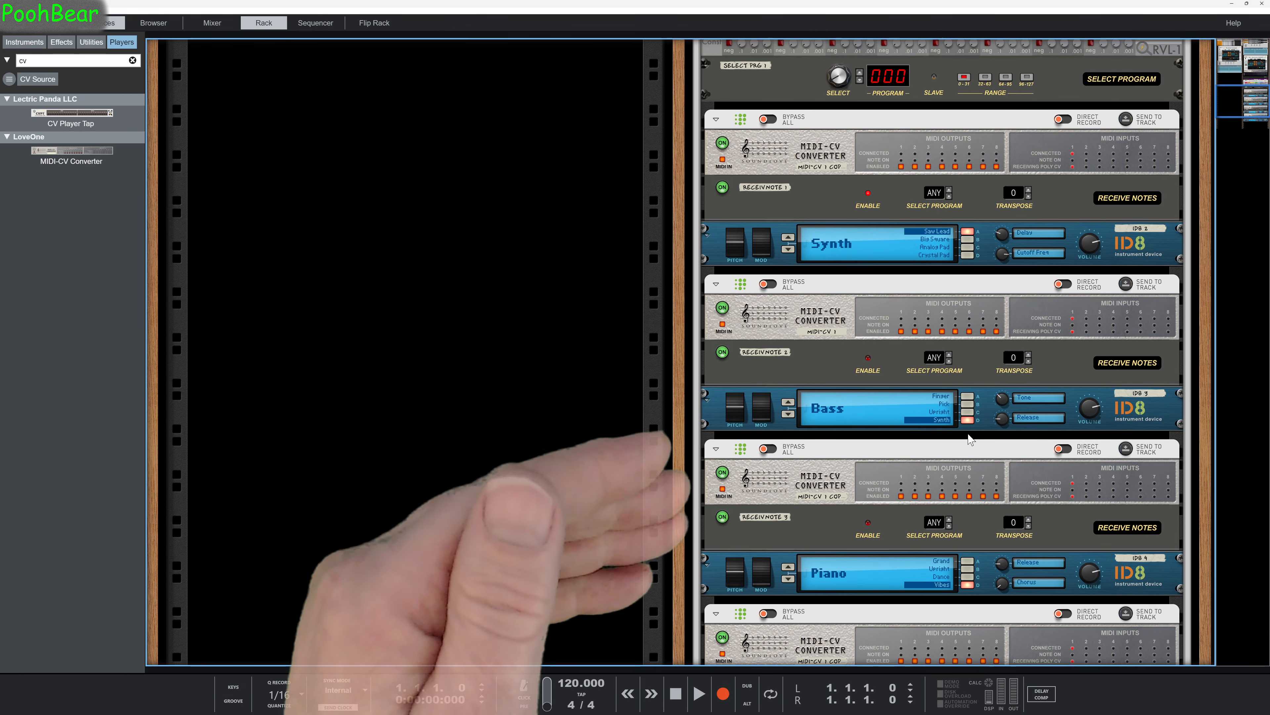
scroll(970, 439, "up", 13)
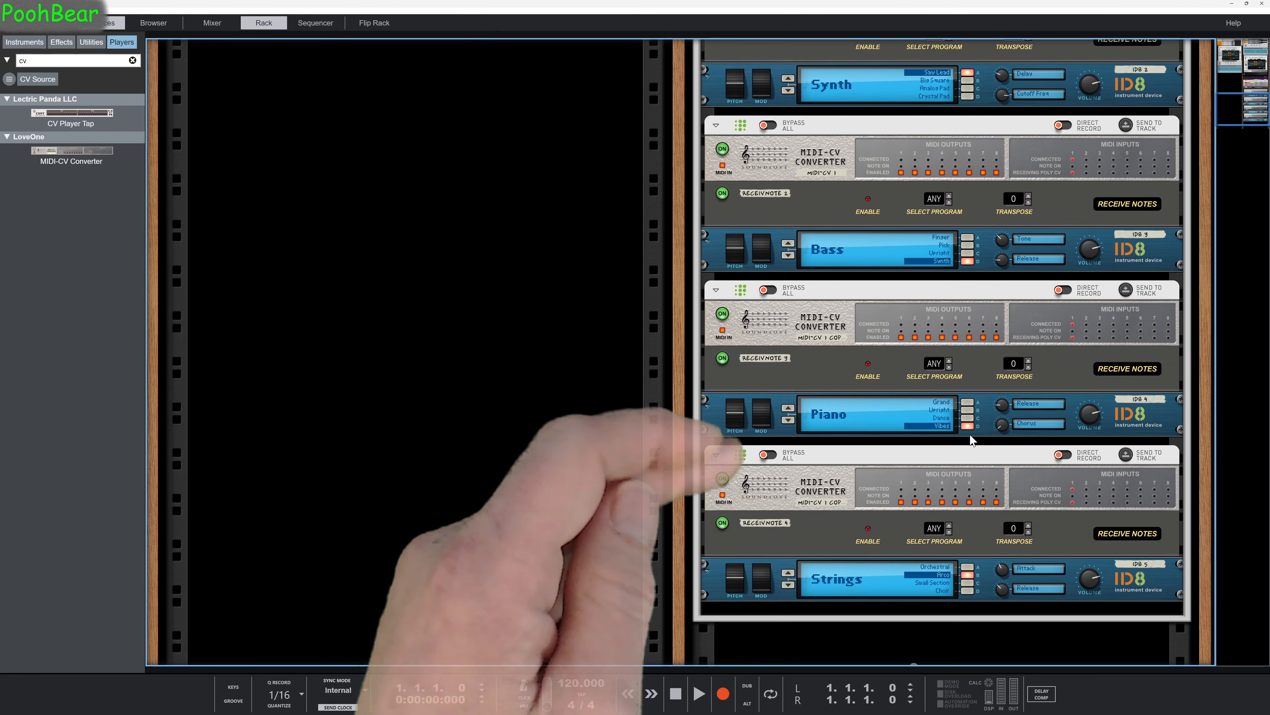
Review the signal path from the PolyStep's pattern and CV 1 lane through the MIDI-CV Converter, ModPanel 8 and MoPol to Select Program.
scroll(970, 436, "up", 6)
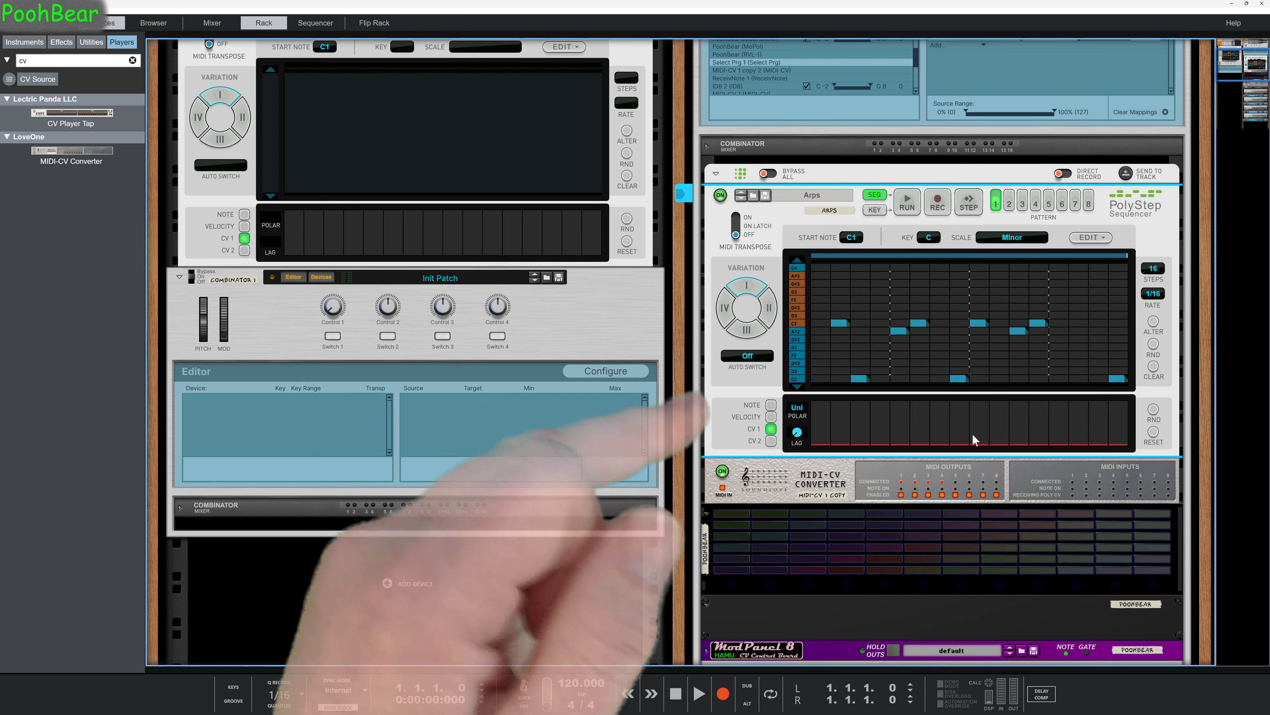
scroll(973, 438, "down", 1)
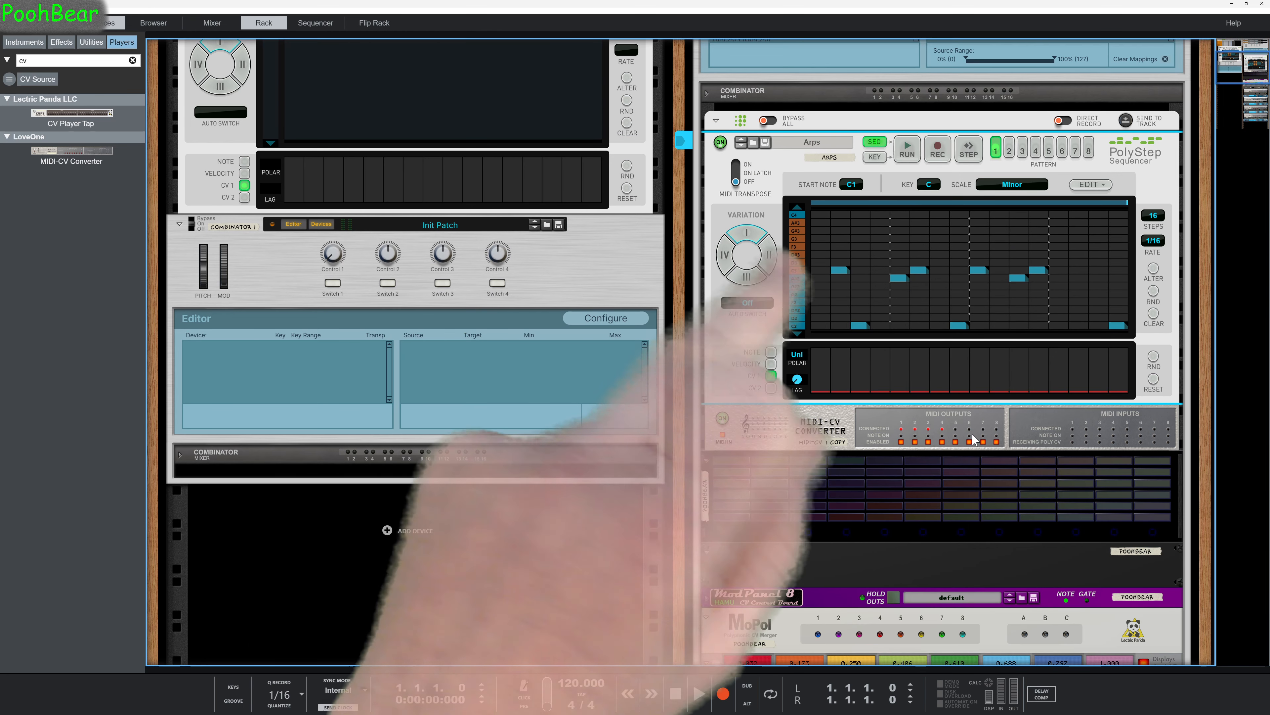
scroll(972, 439, "down", 2)
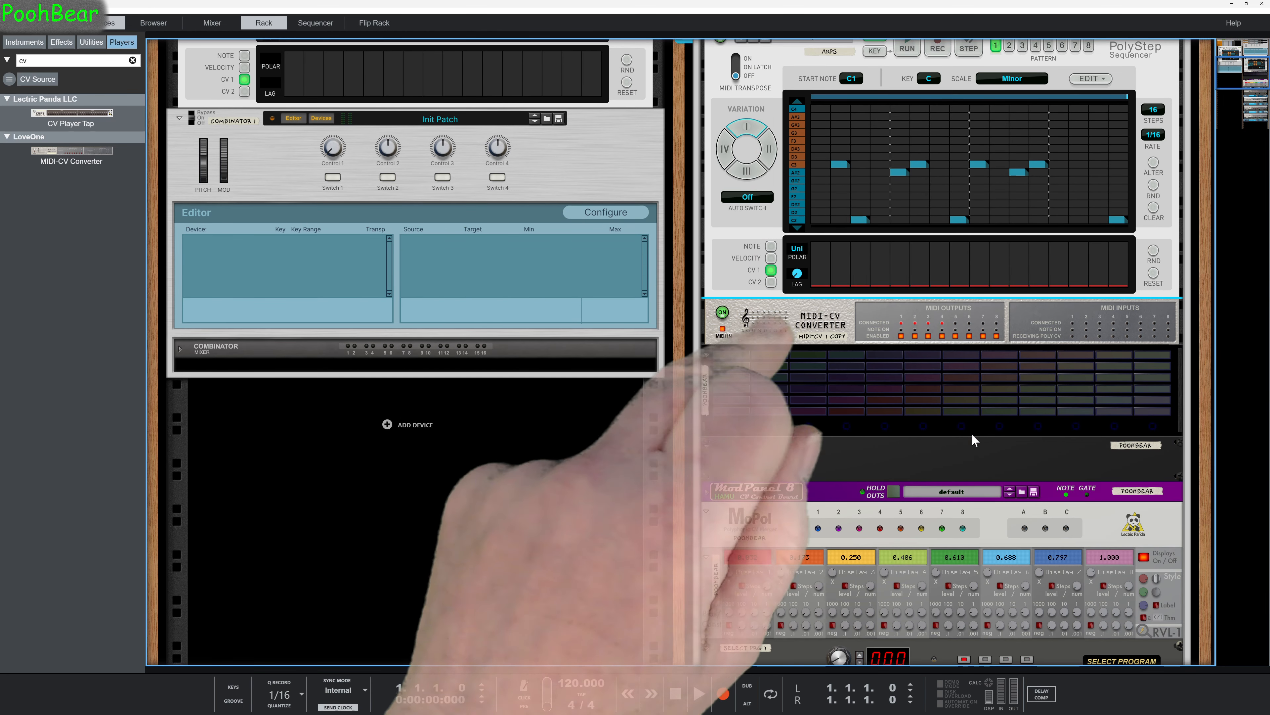
scroll(973, 439, "down", 1)
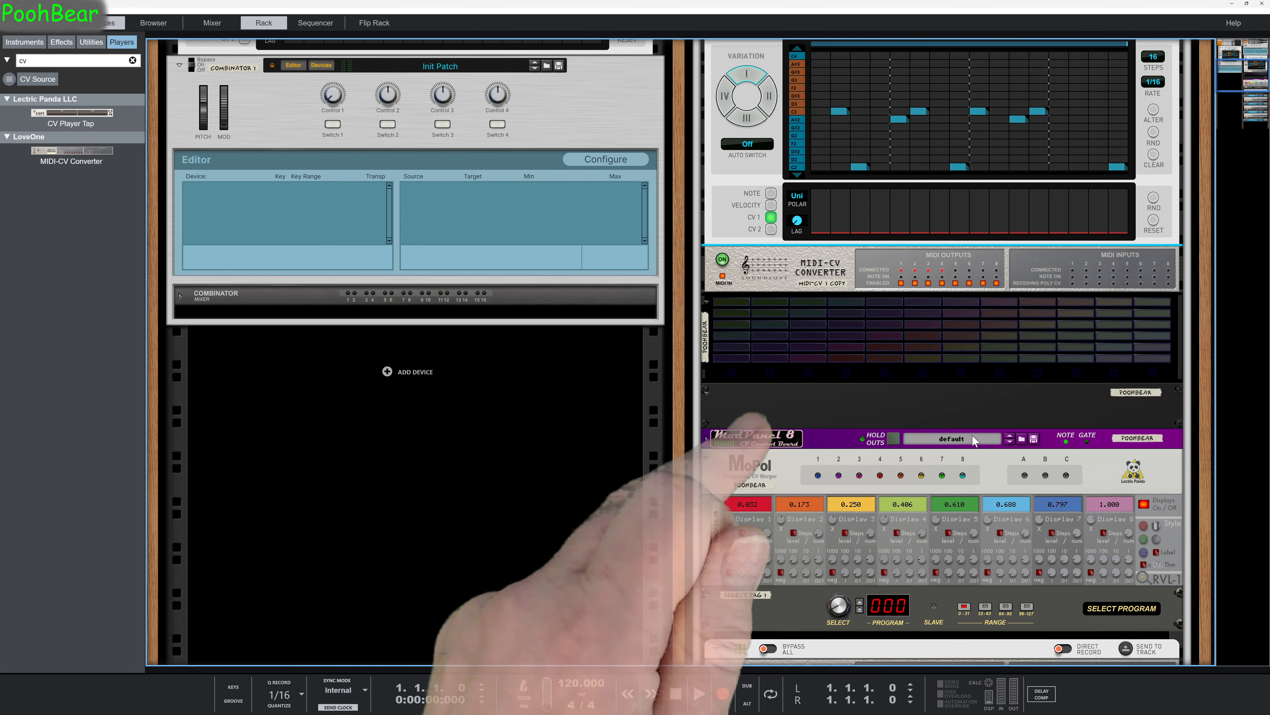
scroll(973, 439, "down", 1)
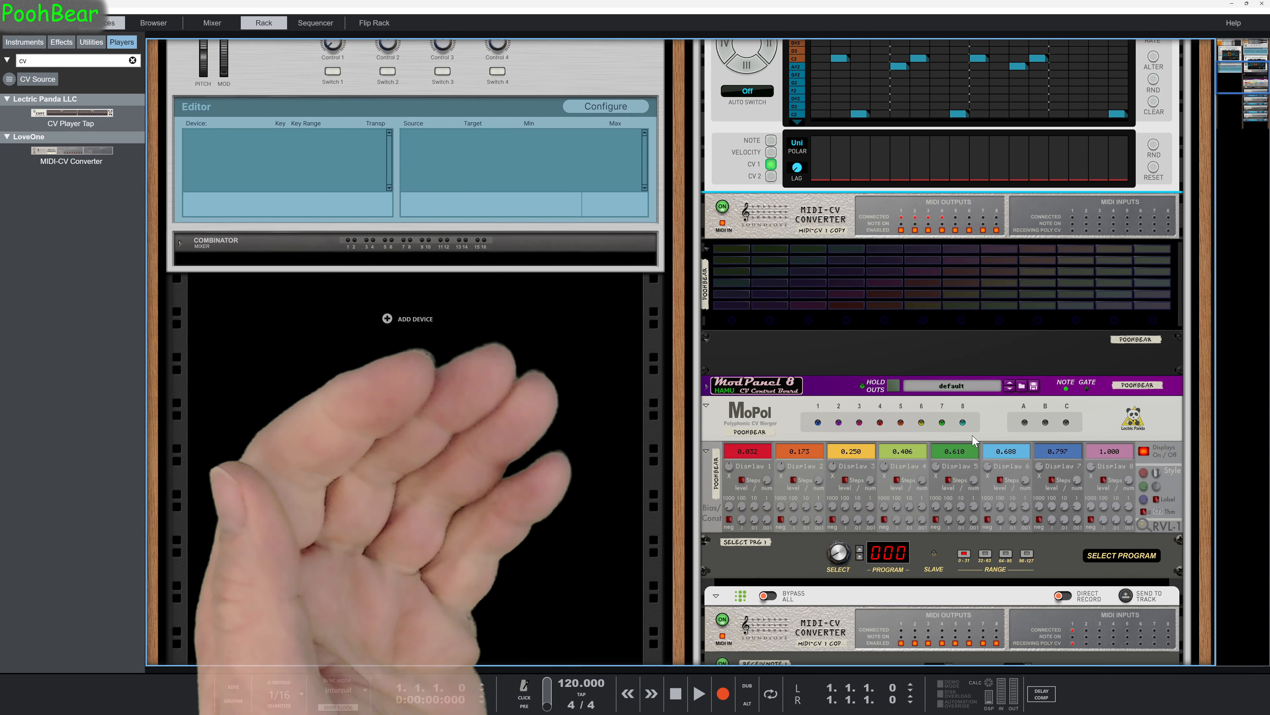
scroll(972, 440, "down", 1)
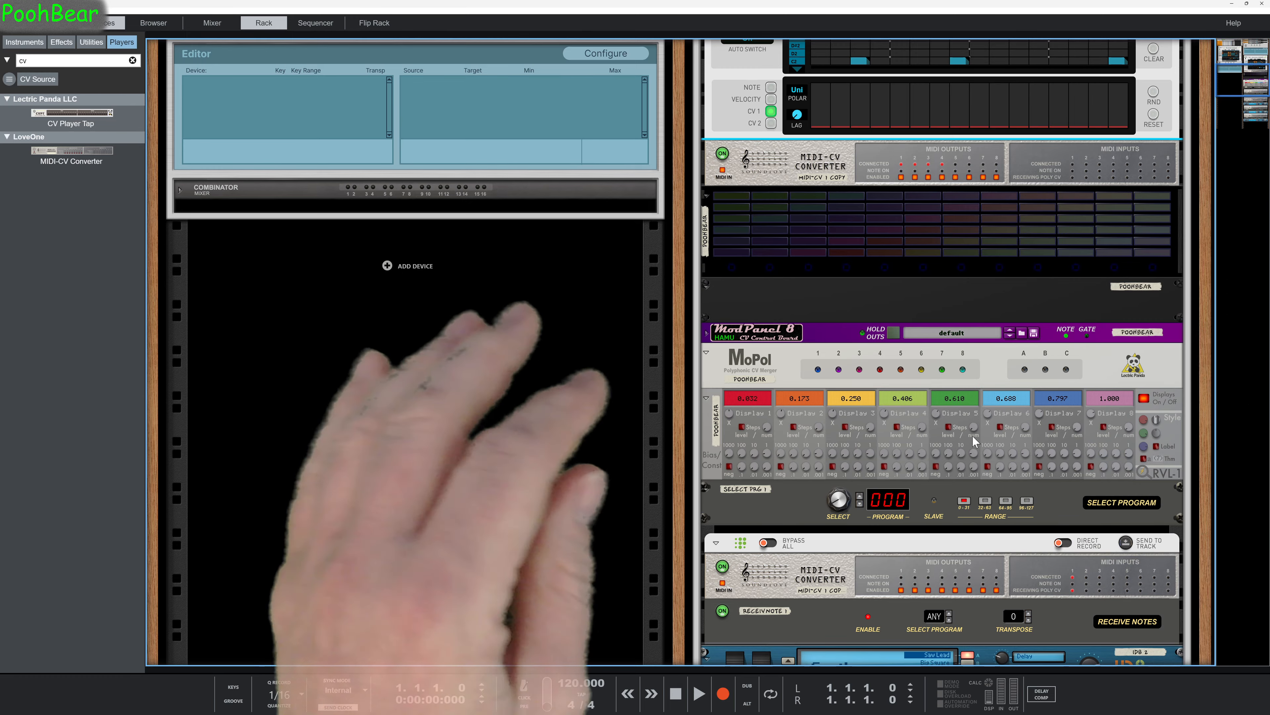
scroll(972, 435, "up", 10)
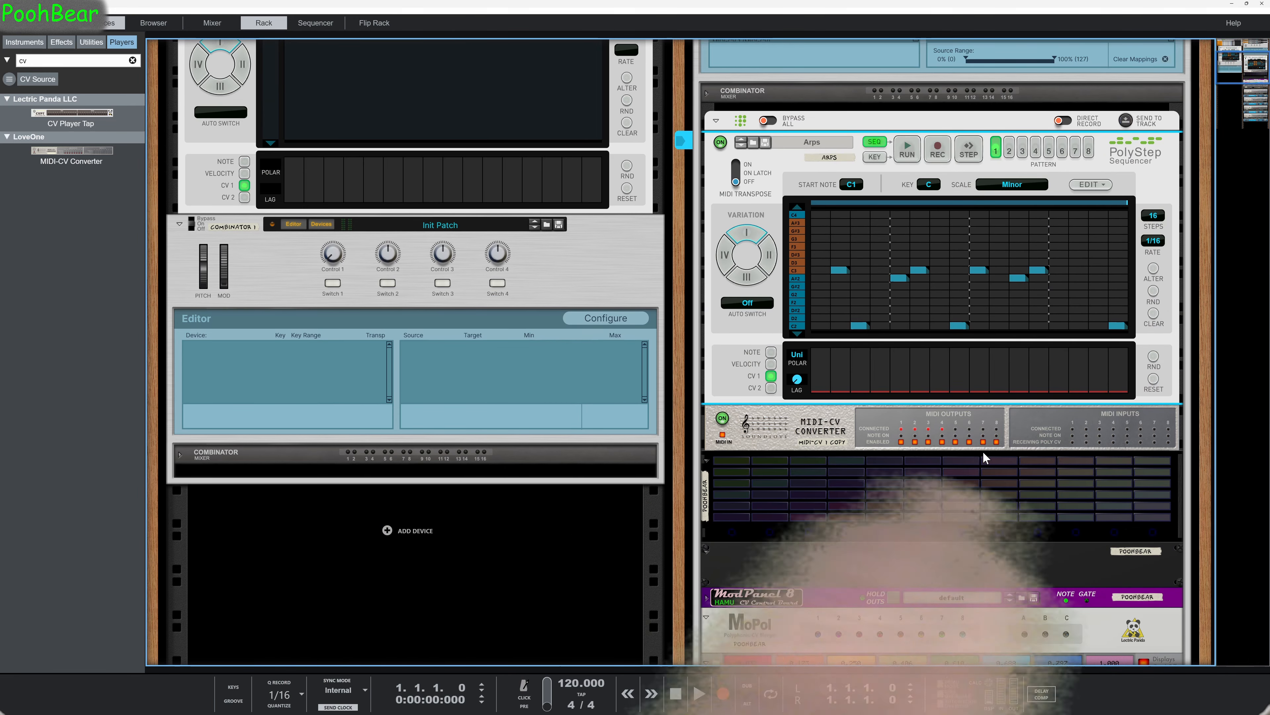